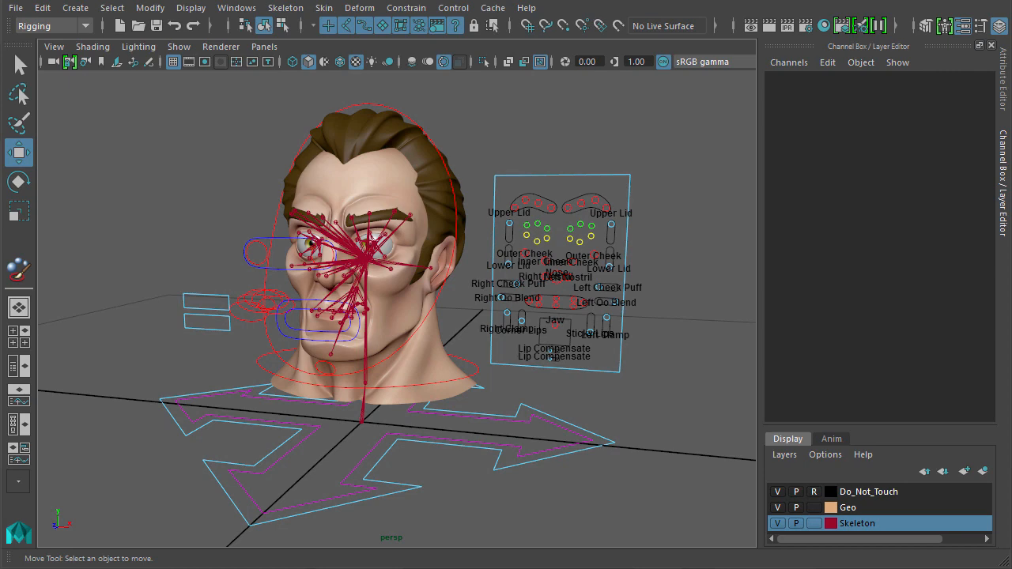
- Rotate the jaw_bind joint about -16 degrees in Z to open the character's mouth
{"action": "left_click_drag", "start_coordinate": [467, 357], "coordinate": [414, 335], "text": "alt"}
{"action": "scroll", "coordinate": [429, 372], "scroll_direction": "up", "scroll_amount": 4}
{"action": "left_click_drag", "start_coordinate": [429, 372], "coordinate": [479, 287], "text": "alt"}
{"action": "right_click_drag", "start_coordinate": [479, 287], "coordinate": [521, 347], "text": "alt"}
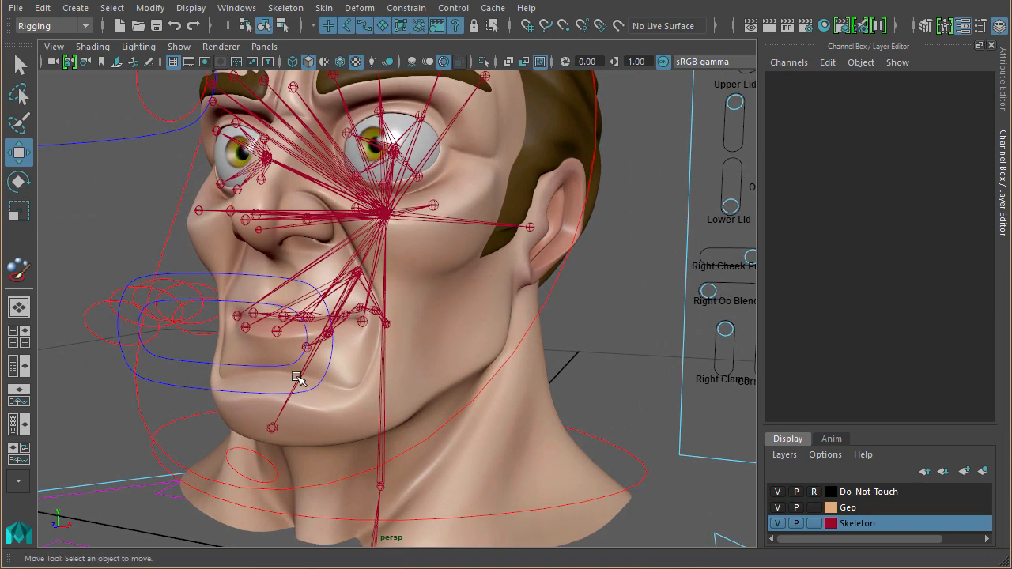
{"action": "left_click", "coordinate": [296, 378]}
{"action": "key", "text": "e"}
{"action": "left_click_drag", "start_coordinate": [326, 268], "coordinate": [346, 286]}
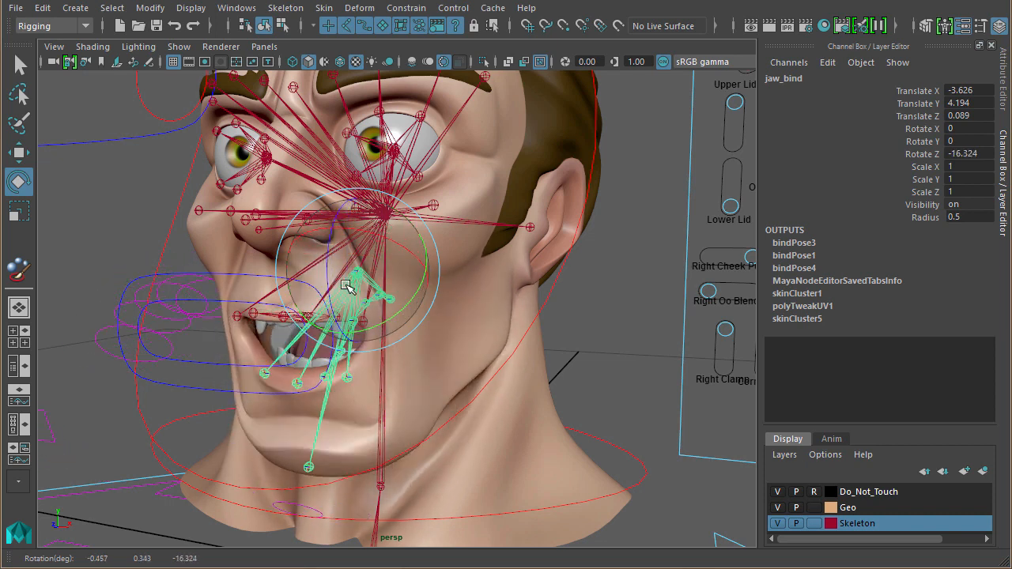
- Try rotating the left ear joint, then undo both the ear and the jaw rotations
{"action": "left_click", "coordinate": [533, 229]}
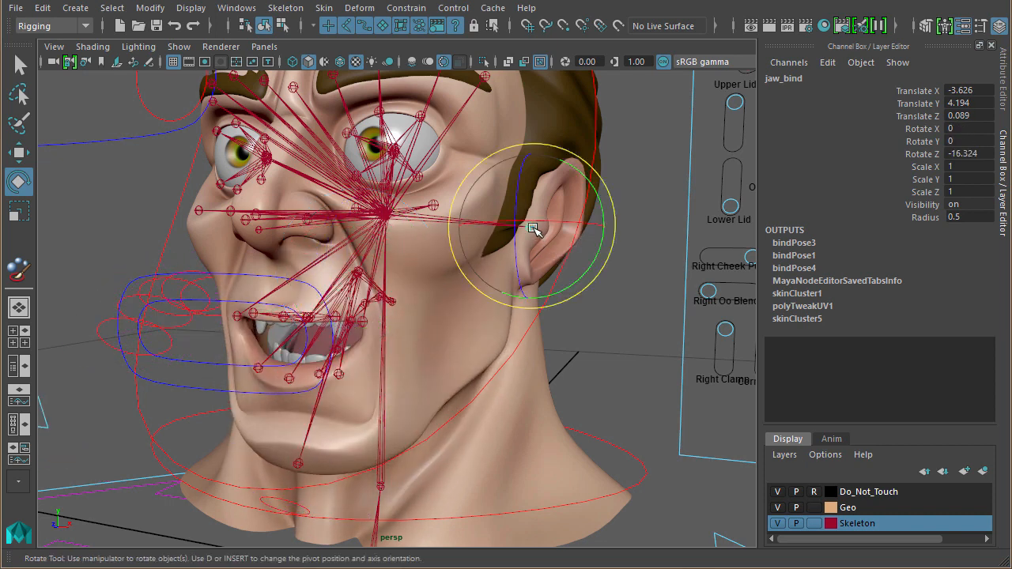
{"action": "left_click_drag", "start_coordinate": [546, 253], "coordinate": [546, 278]}
{"action": "key", "text": "ctrl+z"}
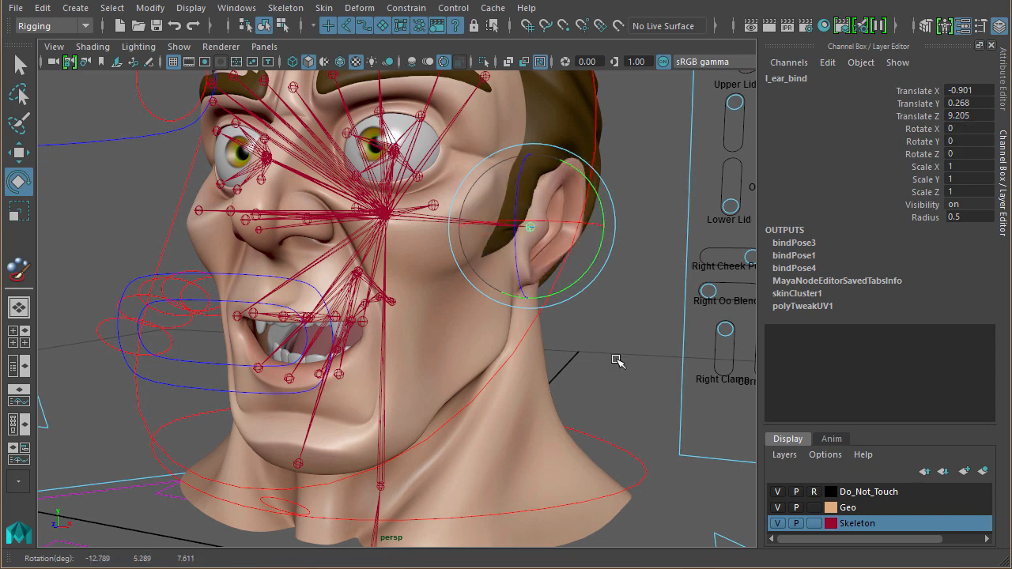
{"action": "key", "text": "ctrl+z"}
{"action": "key", "text": "ctrl+z"}
{"action": "key", "text": "ctrl+z"}
- Examine the joints around the mouth, selecting tongue_01_bind to show the tongue chain, then clear the selection
{"action": "left_click_drag", "start_coordinate": [566, 397], "coordinate": [498, 313], "text": "alt"}
{"action": "right_click_drag", "start_coordinate": [497, 313], "coordinate": [499, 324], "text": "alt"}
{"action": "left_click_drag", "start_coordinate": [503, 349], "coordinate": [475, 266], "text": "alt"}
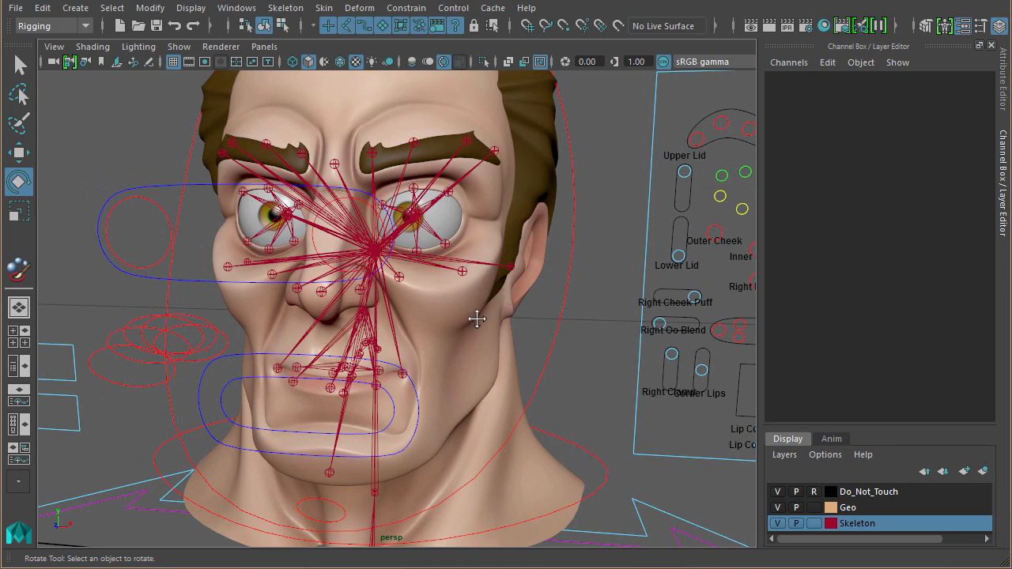
{"action": "middle_click_drag", "start_coordinate": [476, 319], "coordinate": [515, 339], "text": "alt"}
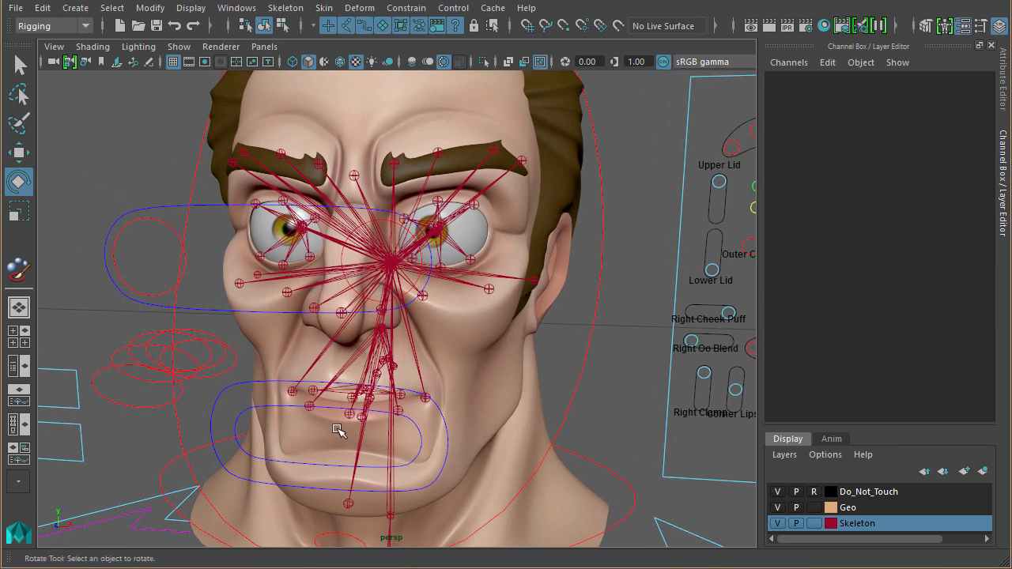
{"action": "left_click_drag", "start_coordinate": [479, 354], "coordinate": [467, 276], "text": "alt"}
{"action": "left_click", "coordinate": [366, 322]}
{"action": "left_click", "coordinate": [702, 315]}
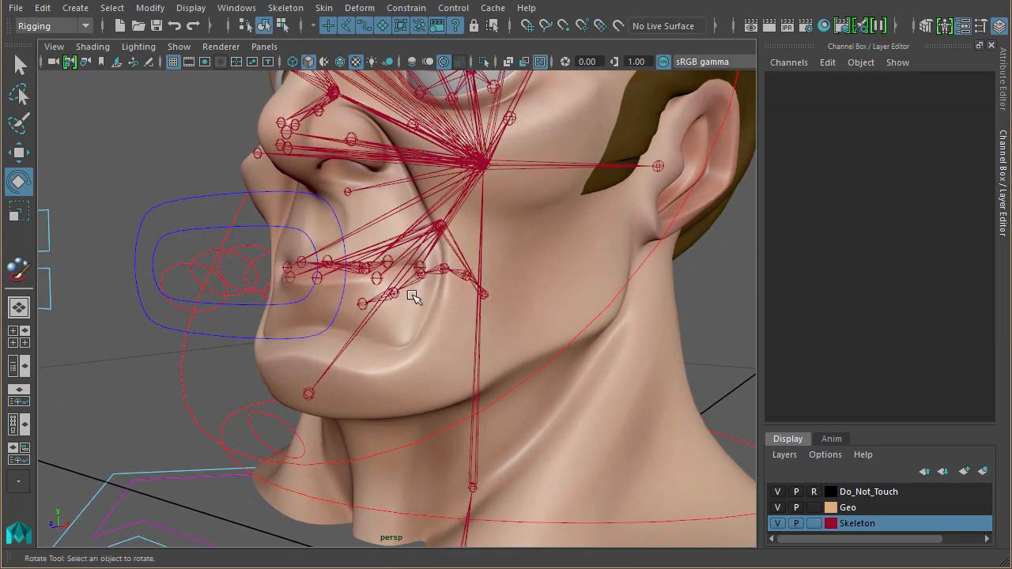
{"action": "left_click", "coordinate": [442, 271]}
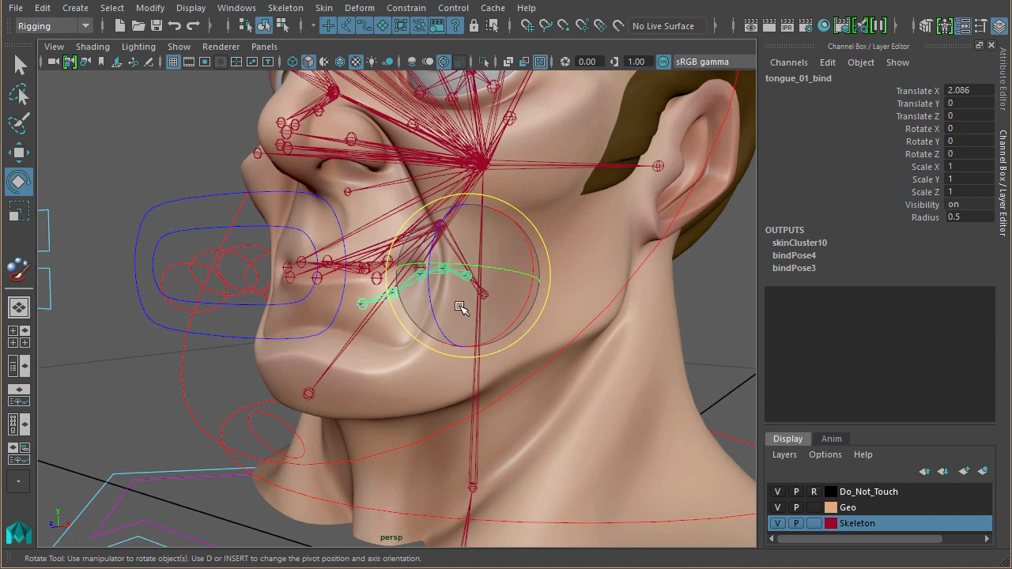
{"action": "left_click", "coordinate": [715, 307]}
- Select the left lower lip joint, then try moving mid_lower_lip_bind and undo each move
{"action": "left_click_drag", "start_coordinate": [285, 282], "coordinate": [403, 287], "text": "alt"}
{"action": "right_click_drag", "start_coordinate": [404, 287], "coordinate": [445, 307], "text": "alt"}
{"action": "left_click_drag", "start_coordinate": [445, 308], "coordinate": [472, 293], "text": "alt"}
{"action": "left_click", "coordinate": [438, 286]}
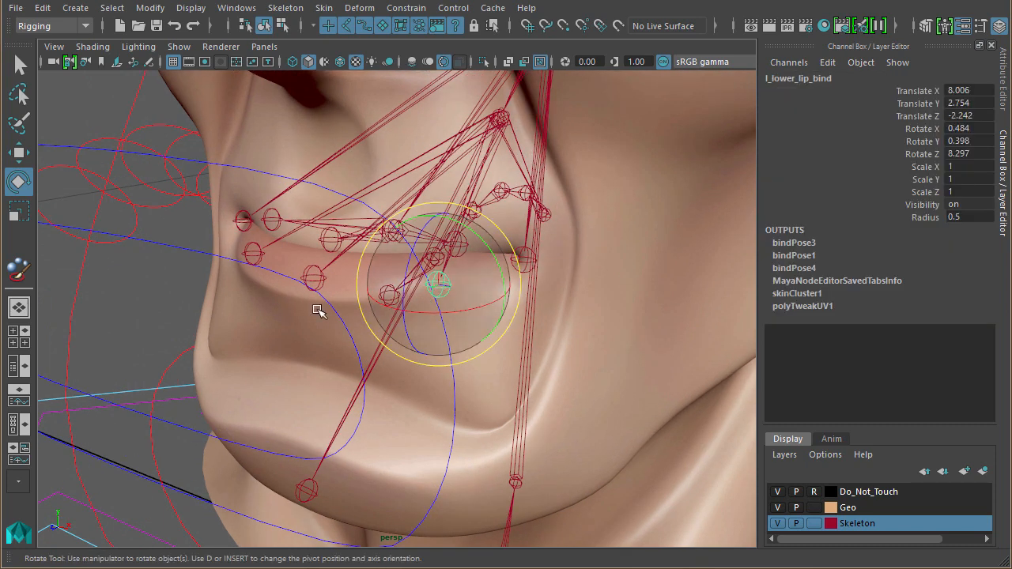
{"action": "left_click", "coordinate": [309, 275]}
{"action": "key", "text": "w"}
{"action": "mouse_move", "coordinate": [302, 202]}
{"action": "left_mouse_down"}
{"action": "mouse_move", "coordinate": [301, 259]}
{"action": "mouse_move", "coordinate": [298, 161]}
{"action": "mouse_move", "coordinate": [301, 206]}
{"action": "mouse_move", "coordinate": [302, 195]}
{"action": "left_mouse_up"}
{"action": "key", "text": "ctrl+z"}
{"action": "left_click_drag", "start_coordinate": [314, 278], "coordinate": [328, 309]}
{"action": "key", "text": "ctrl+z"}
- Try rotating the jaw_bind joint about -25 degrees in Z to pull the lower lip joints down
{"action": "left_click_drag", "start_coordinate": [514, 305], "coordinate": [472, 246], "text": "alt"}
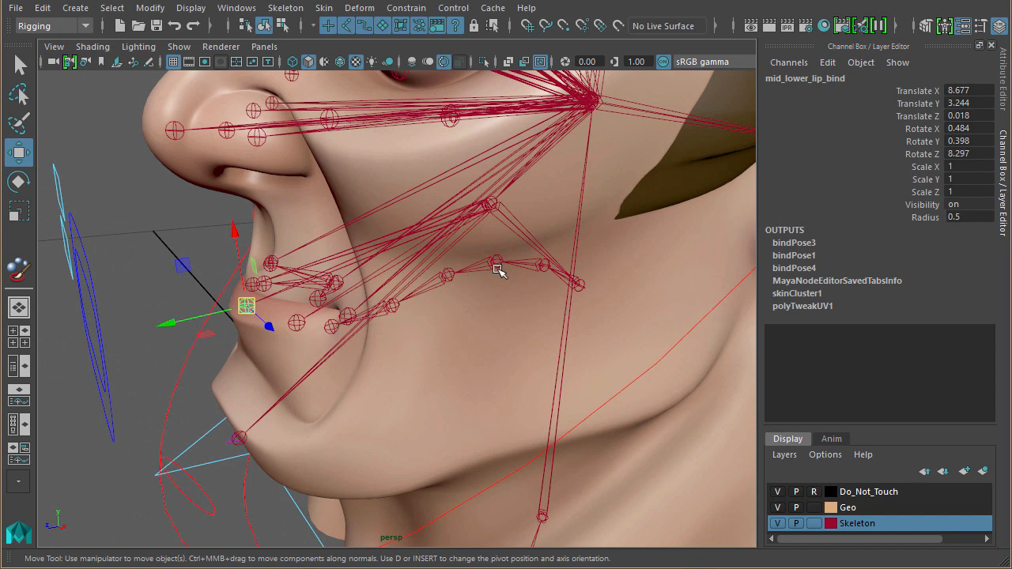
{"action": "left_click", "coordinate": [475, 229]}
{"action": "key", "text": "e"}
{"action": "left_click_drag", "start_coordinate": [430, 227], "coordinate": [447, 255]}
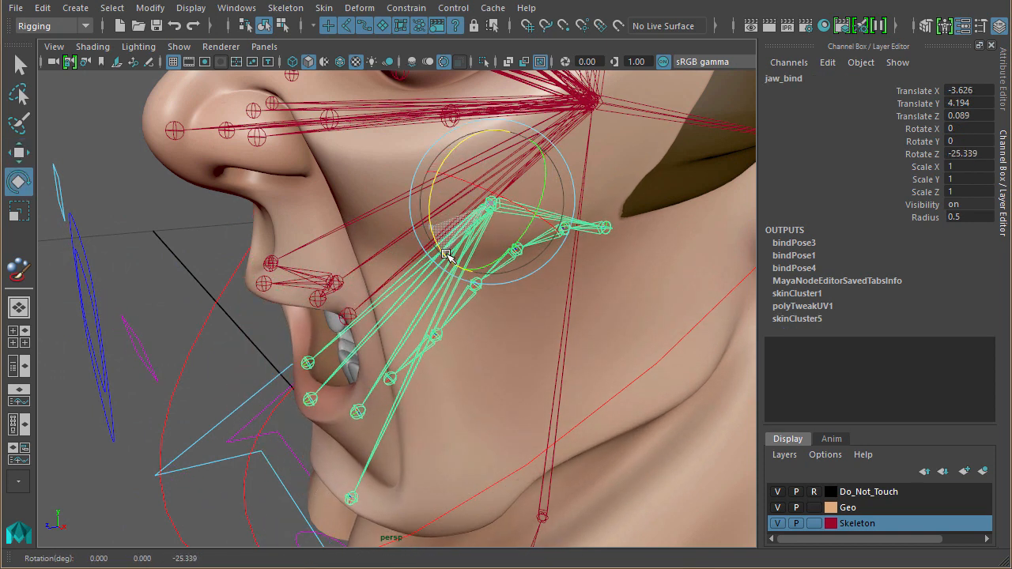
{"action": "left_click_drag", "start_coordinate": [387, 348], "coordinate": [500, 276], "text": "alt"}
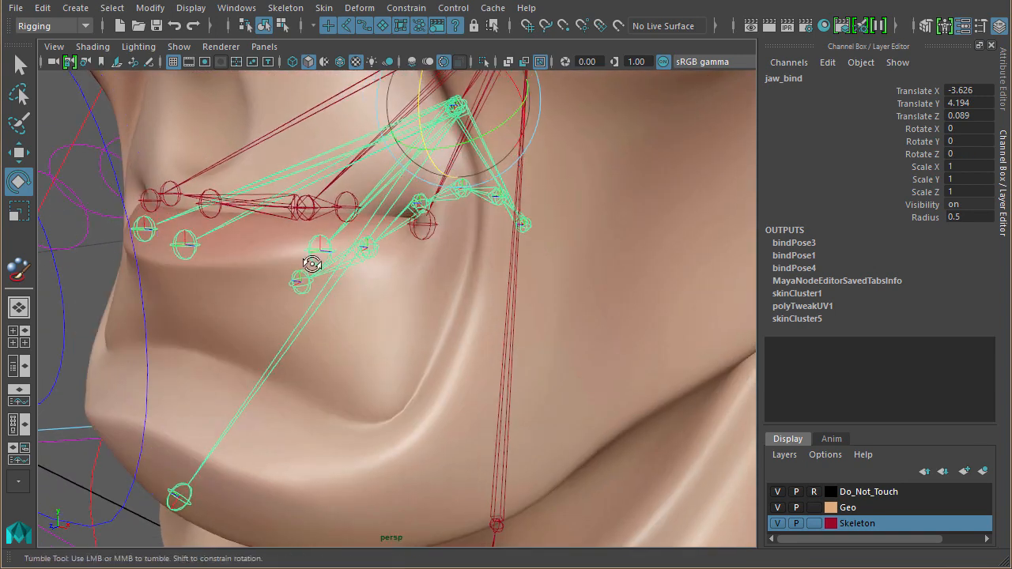
- Try moving the mouth_bind joint upward to lift the upper lip, then undo the moves
{"action": "scroll", "coordinate": [340, 197], "scroll_direction": "up", "scroll_amount": 3}
{"action": "left_click", "coordinate": [341, 201]}
{"action": "left_click_drag", "start_coordinate": [341, 202], "coordinate": [394, 319], "text": "alt"}
{"action": "key", "text": "w"}
{"action": "mouse_move", "coordinate": [371, 241]}
{"action": "left_mouse_down"}
{"action": "mouse_move", "coordinate": [357, 188]}
{"action": "mouse_move", "coordinate": [361, 225]}
{"action": "left_mouse_up"}
{"action": "left_click_drag", "start_coordinate": [363, 356], "coordinate": [408, 331], "text": "alt"}
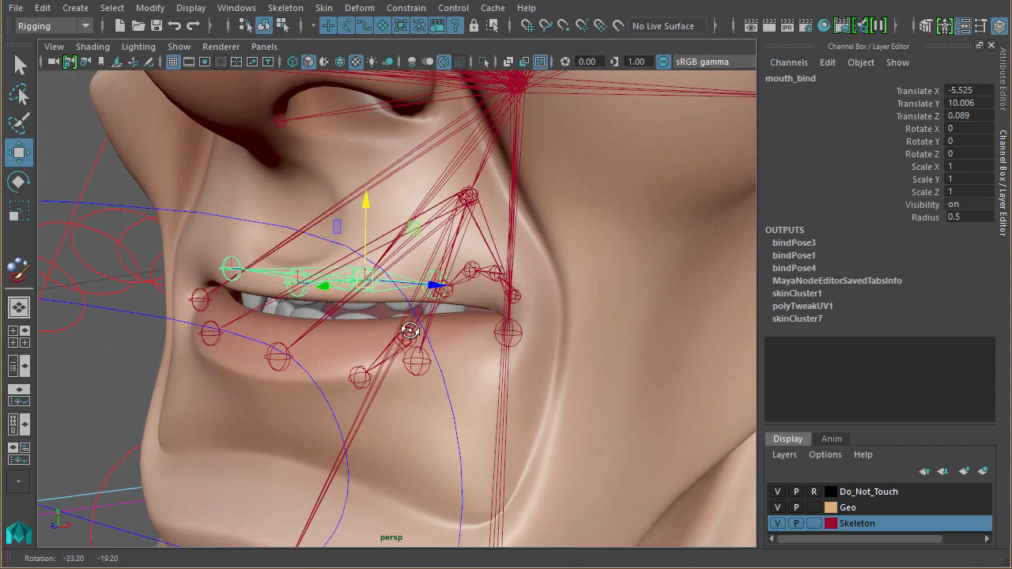
{"action": "left_click_drag", "start_coordinate": [366, 280], "coordinate": [358, 256]}
{"action": "left_click_drag", "start_coordinate": [408, 343], "coordinate": [404, 297], "text": "alt"}
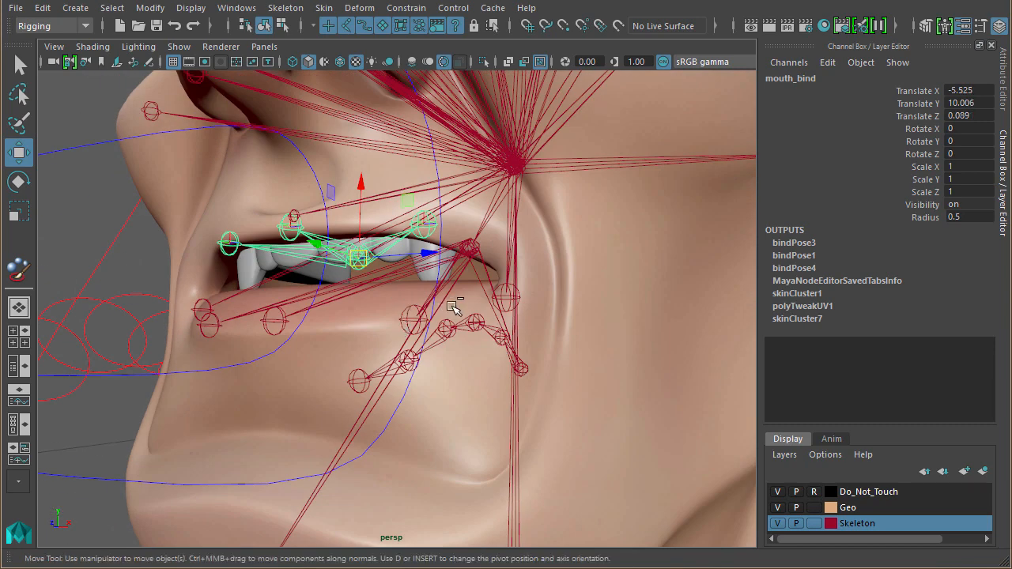
{"action": "key", "text": "ctrl+z"}
{"action": "key", "text": "ctrl+z"}
- Try moving the nose_bind joint at the tip of the nose
{"action": "left_click_drag", "start_coordinate": [589, 242], "coordinate": [581, 267], "text": "alt"}
{"action": "right_click_drag", "start_coordinate": [581, 267], "coordinate": [385, 267], "text": "alt"}
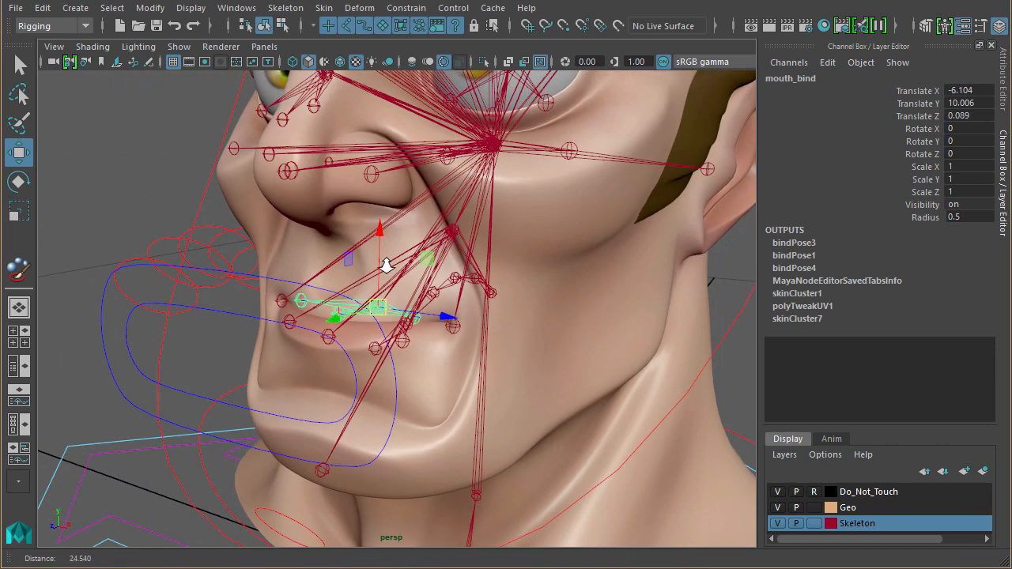
{"action": "left_click_drag", "start_coordinate": [384, 266], "coordinate": [420, 296], "text": "alt"}
{"action": "left_click_drag", "start_coordinate": [575, 266], "coordinate": [559, 260], "text": "alt"}
{"action": "left_click_drag", "start_coordinate": [512, 208], "coordinate": [438, 291], "text": "alt"}
{"action": "left_click", "coordinate": [315, 233]}
{"action": "left_click_drag", "start_coordinate": [305, 253], "coordinate": [360, 207], "text": "alt"}
{"action": "key", "text": "ctrl+z"}
{"action": "left_click", "coordinate": [263, 222]}
{"action": "left_click_drag", "start_coordinate": [266, 221], "coordinate": [260, 223]}
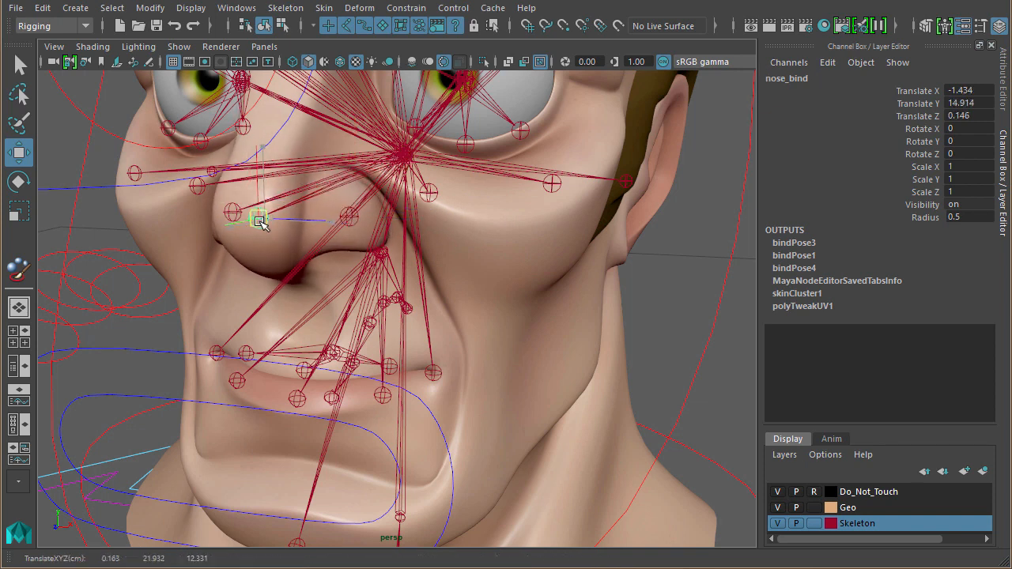
- Try moving the left outer cheek joint downward, then undo the move
{"action": "left_click", "coordinate": [553, 184]}
{"action": "left_click_drag", "start_coordinate": [553, 185], "coordinate": [547, 227]}
{"action": "key", "text": "ctrl+z"}
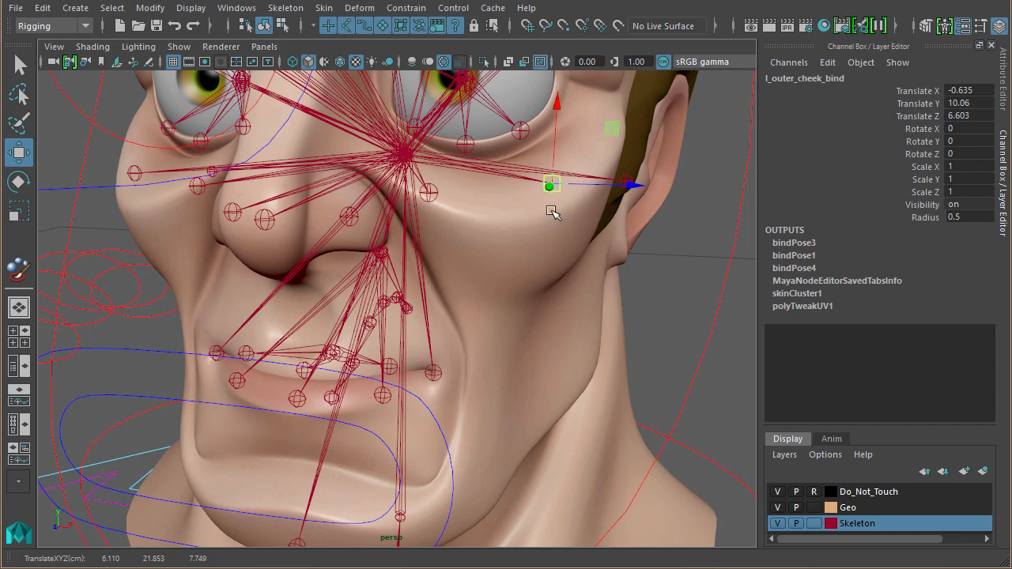
- Try moving the left eyebrow joints one after another, undoing each move
{"action": "left_click_drag", "start_coordinate": [490, 185], "coordinate": [492, 217], "text": "alt"}
{"action": "right_click_drag", "start_coordinate": [491, 218], "coordinate": [348, 328], "text": "alt"}
{"action": "left_click_drag", "start_coordinate": [464, 377], "coordinate": [485, 316], "text": "alt"}
{"action": "left_click_drag", "start_coordinate": [386, 194], "coordinate": [384, 284], "text": "alt"}
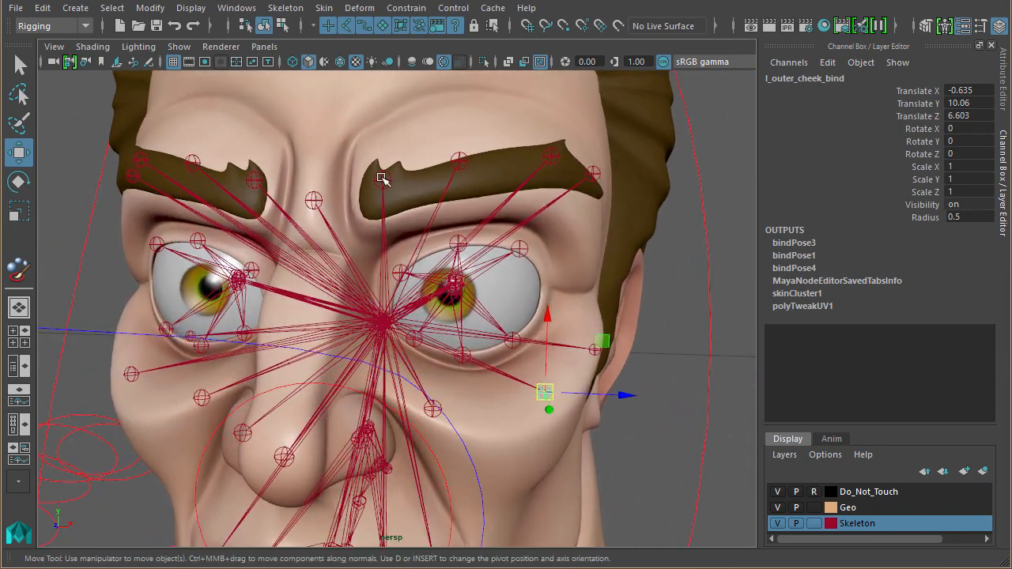
{"action": "left_click", "coordinate": [384, 180]}
{"action": "left_click_drag", "start_coordinate": [387, 182], "coordinate": [473, 120]}
{"action": "left_click", "coordinate": [459, 161]}
{"action": "key", "text": "ctrl+z"}
{"action": "left_click_drag", "start_coordinate": [548, 160], "coordinate": [542, 276]}
{"action": "left_click", "coordinate": [555, 155]}
{"action": "key", "text": "ctrl+z"}
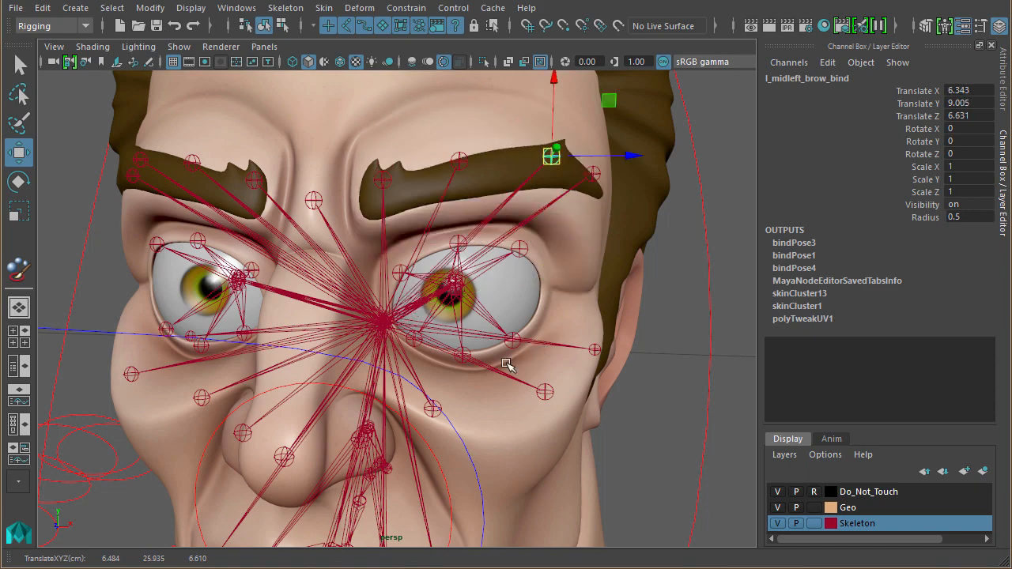
- Examine the left eyelid joint hierarchies by selecting l_upper_lid_bind and l_lower_lid_bind at the eye's centre
{"action": "left_click_drag", "start_coordinate": [471, 356], "coordinate": [434, 339], "text": "alt"}
{"action": "right_click_drag", "start_coordinate": [434, 339], "coordinate": [541, 356], "text": "alt"}
{"action": "middle_click_drag", "start_coordinate": [541, 356], "coordinate": [495, 298], "text": "alt"}
{"action": "left_click_drag", "start_coordinate": [495, 298], "coordinate": [493, 293], "text": "alt"}
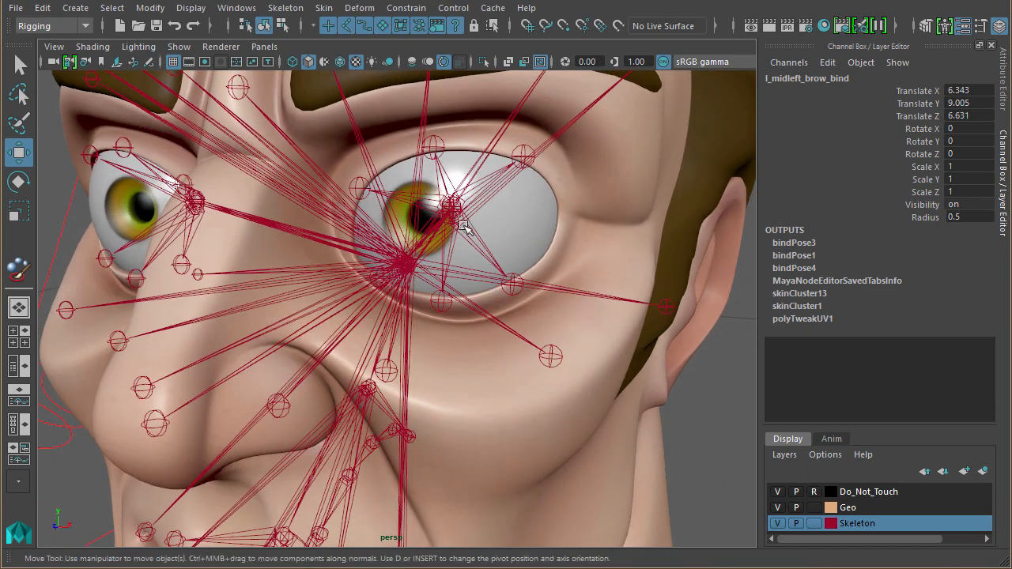
{"action": "left_click_drag", "start_coordinate": [466, 225], "coordinate": [433, 202], "text": "alt"}
{"action": "left_click", "coordinate": [431, 200]}
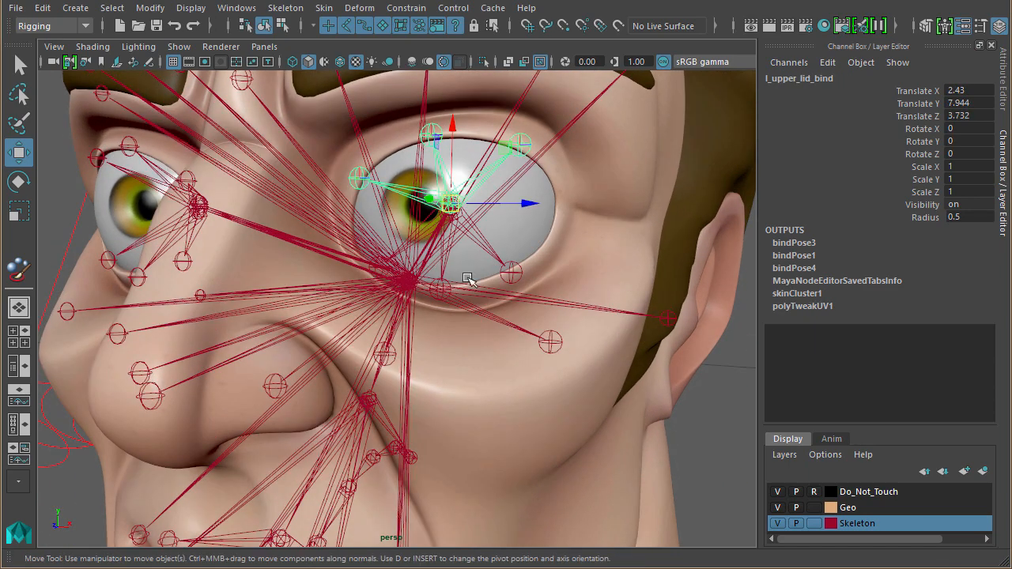
{"action": "right_click_drag", "start_coordinate": [361, 282], "coordinate": [506, 162], "text": "alt"}
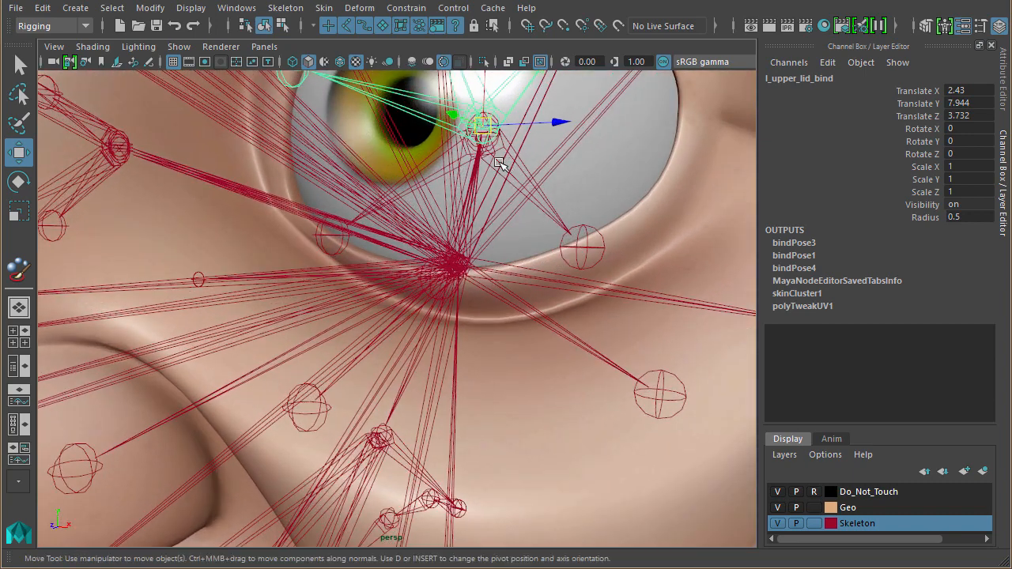
{"action": "left_click", "coordinate": [497, 162]}
{"action": "left_click", "coordinate": [495, 134]}
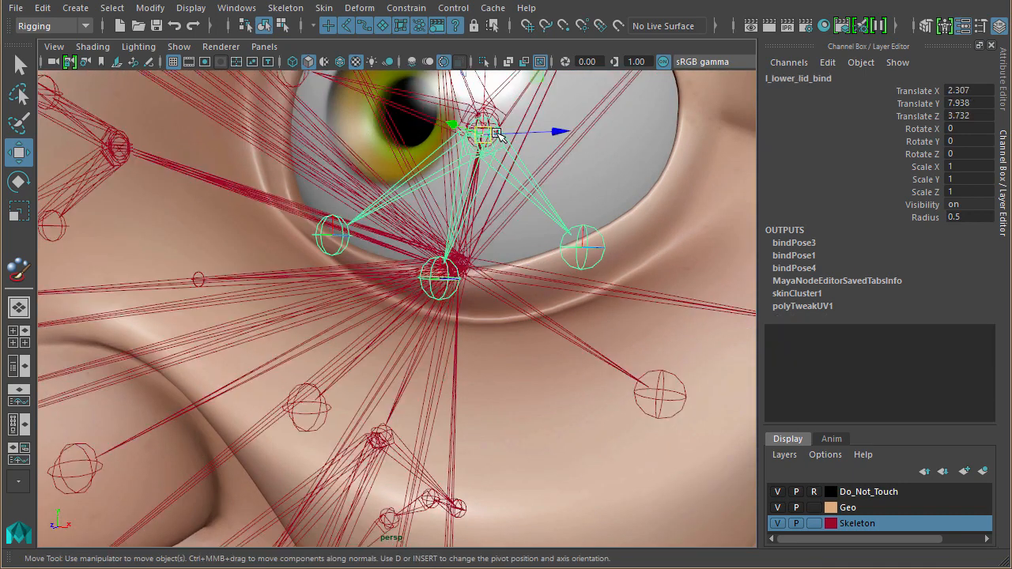
- Try rotating the l_lower_lid_bind joint in Z to raise the left lower eyelid over the eyeball
{"action": "key", "text": "f"}
{"action": "key", "text": "e"}
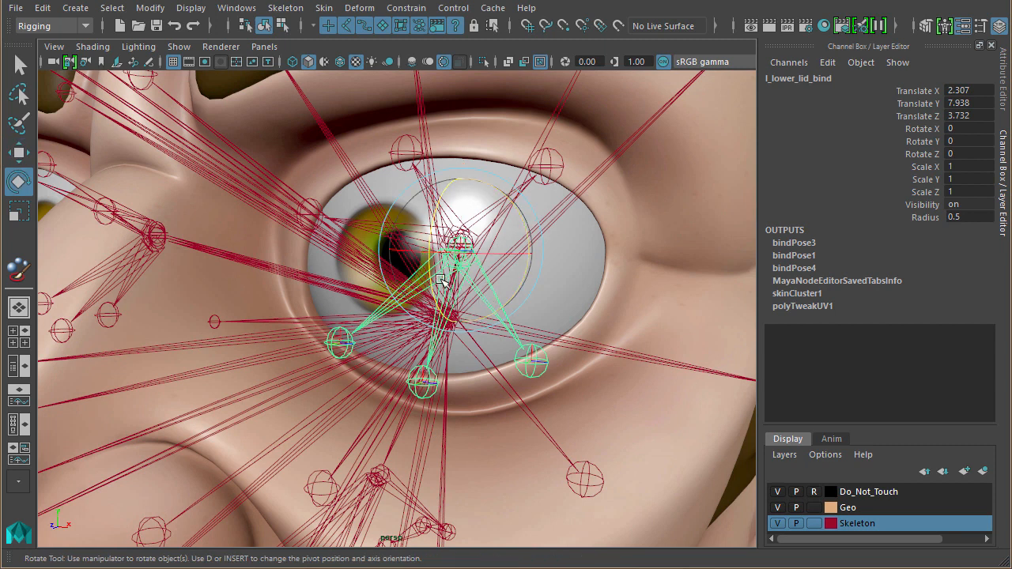
{"action": "left_click_drag", "start_coordinate": [427, 279], "coordinate": [569, 302]}
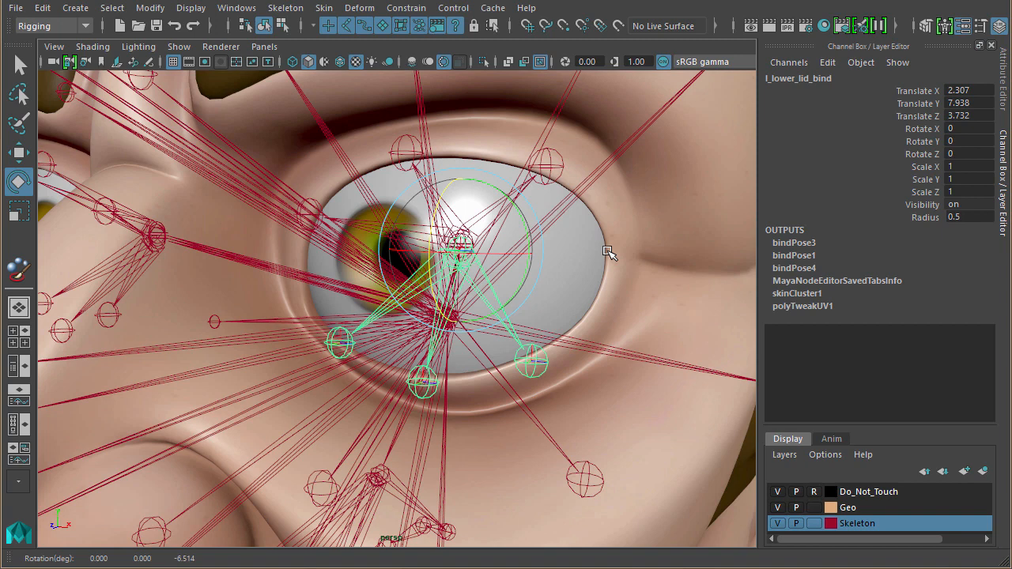
{"action": "left_click_drag", "start_coordinate": [550, 279], "coordinate": [569, 277], "text": "alt"}
{"action": "left_click_drag", "start_coordinate": [459, 290], "coordinate": [453, 261]}
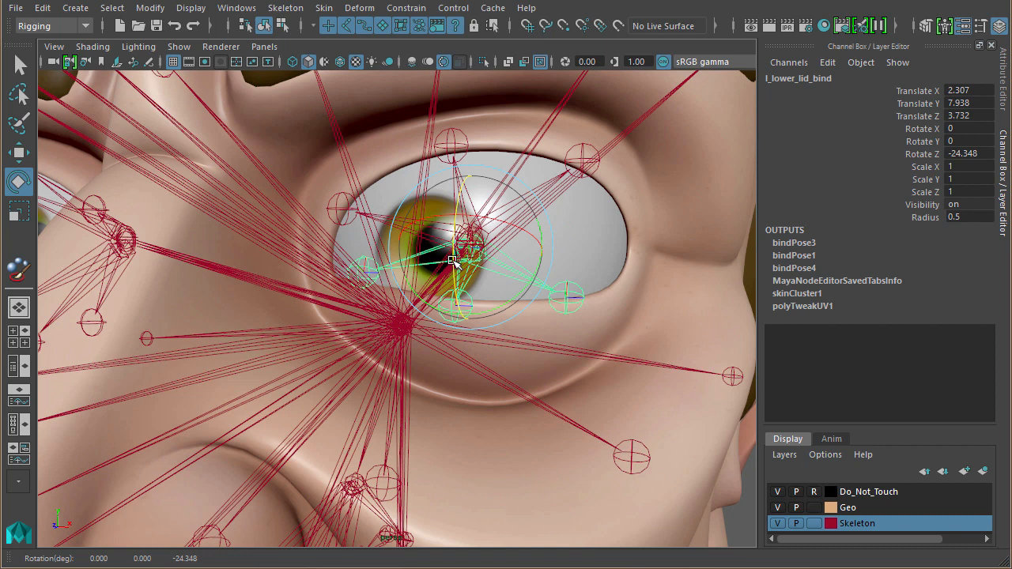
{"action": "left_click_drag", "start_coordinate": [453, 262], "coordinate": [449, 247]}
{"action": "key", "text": "ctrl+z"}
- Set the Rotate Z of l_lower_lid_bind to 0
{"action": "double_click", "coordinate": [966, 155]}
{"action": "type", "text": "0"}
{"action": "key", "text": "Return"}
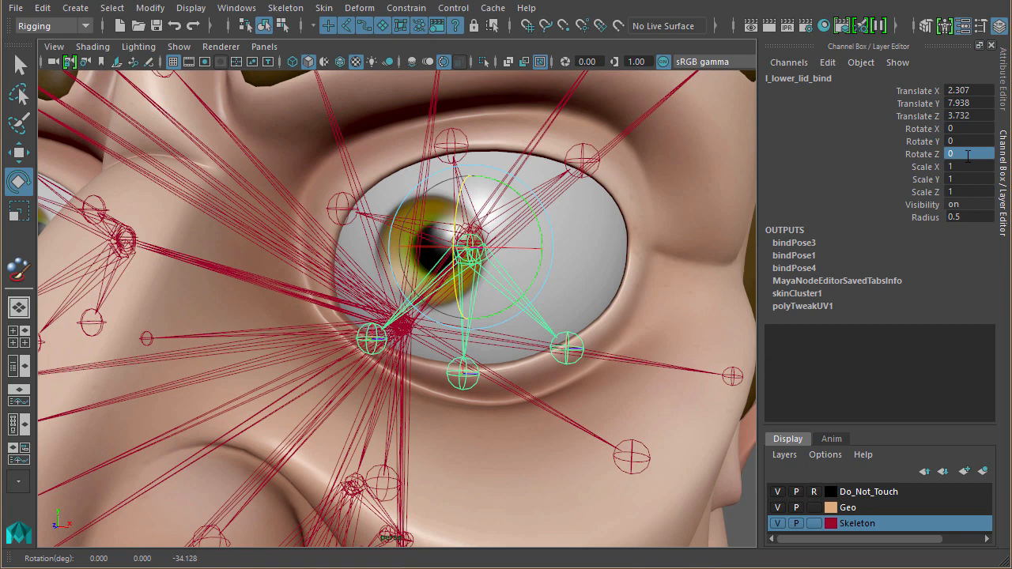
- Try moving the l_lower_mid_bind joint up across the left eye, then undo both moves
{"action": "left_click_drag", "start_coordinate": [534, 323], "coordinate": [486, 405], "text": "alt"}
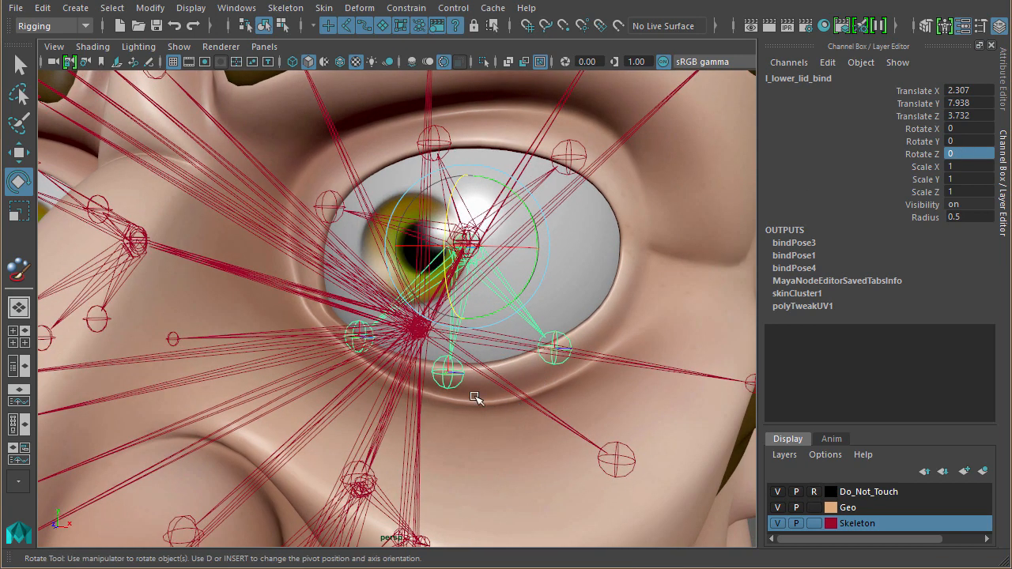
{"action": "left_click", "coordinate": [449, 378]}
{"action": "key", "text": "w"}
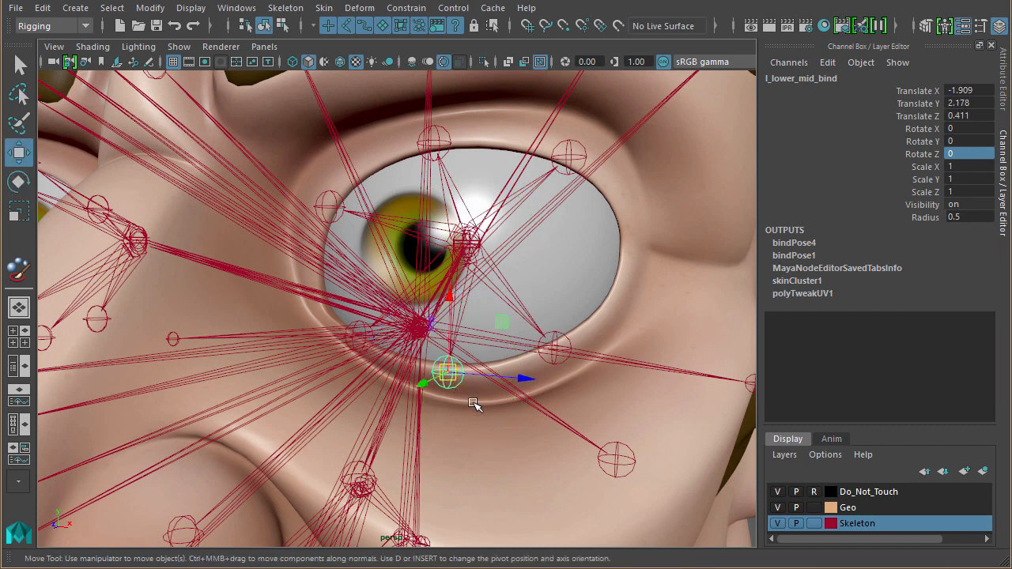
{"action": "left_click_drag", "start_coordinate": [447, 378], "coordinate": [454, 332]}
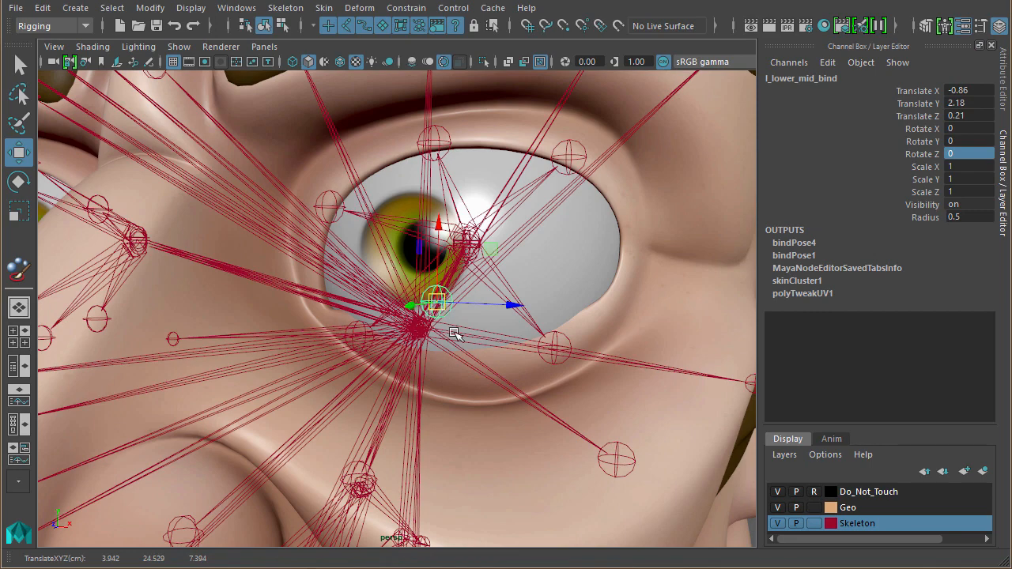
{"action": "left_click_drag", "start_coordinate": [390, 339], "coordinate": [511, 294], "text": "alt"}
{"action": "left_click_drag", "start_coordinate": [504, 256], "coordinate": [514, 193]}
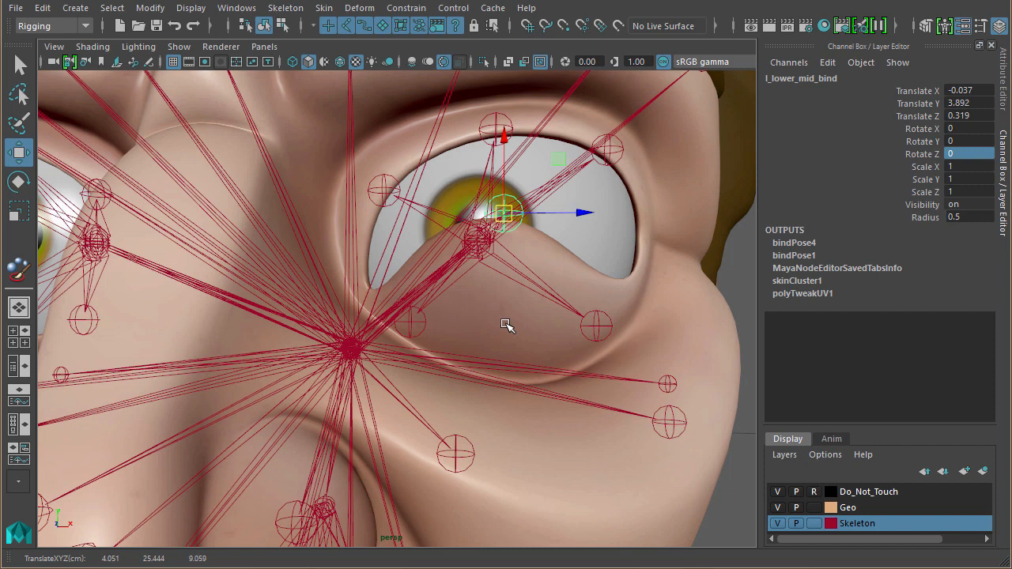
{"action": "key", "text": "ctrl+z"}
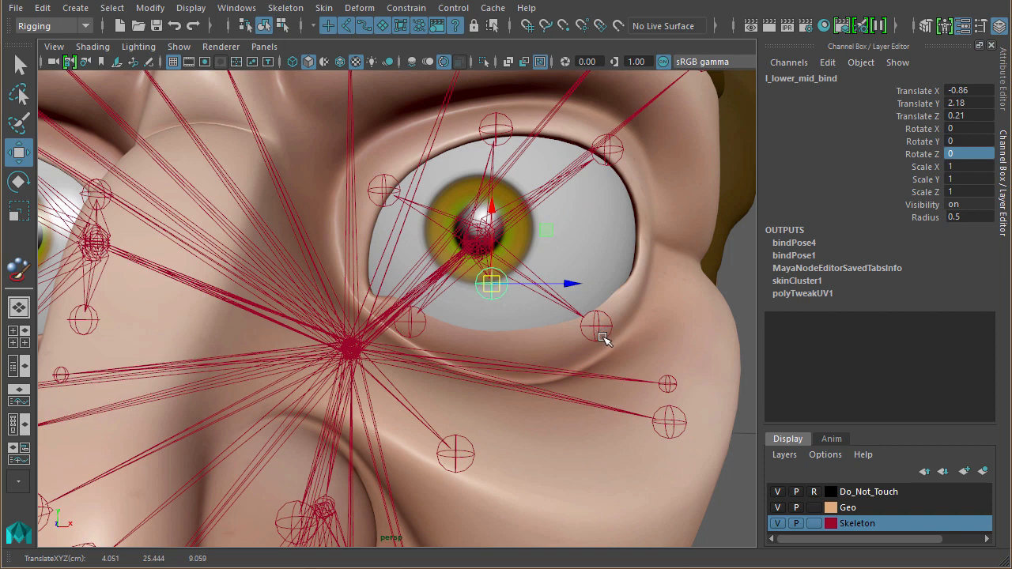
{"action": "key", "text": "ctrl+z"}
- Try rotating the l_lower_lid_bind joint at the left eye's centre, undoing each rotation
{"action": "left_click_drag", "start_coordinate": [516, 367], "coordinate": [506, 369], "text": "alt"}
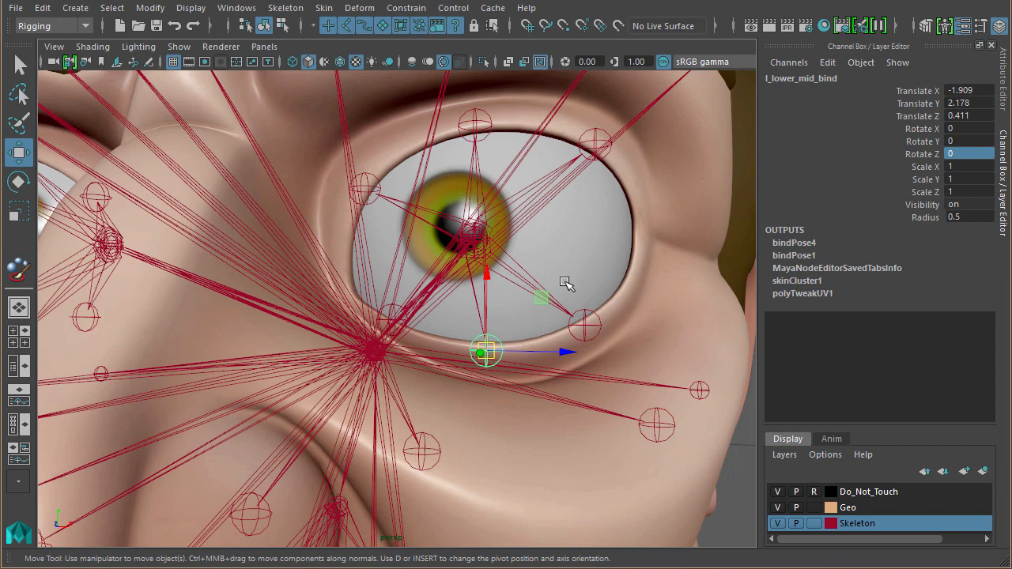
{"action": "left_click_drag", "start_coordinate": [566, 283], "coordinate": [527, 287], "text": "alt"}
{"action": "left_click", "coordinate": [474, 261]}
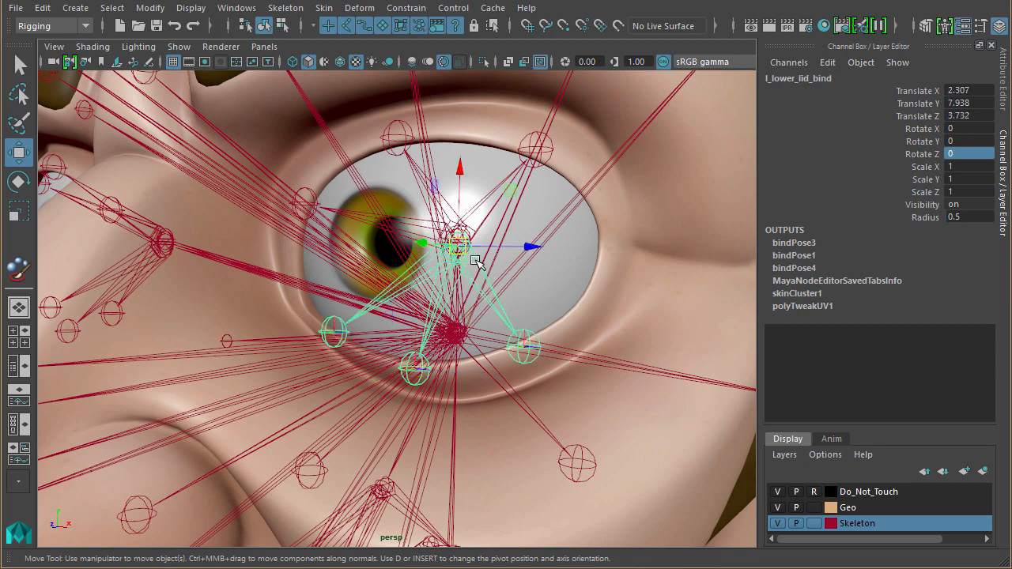
{"action": "key", "text": "e"}
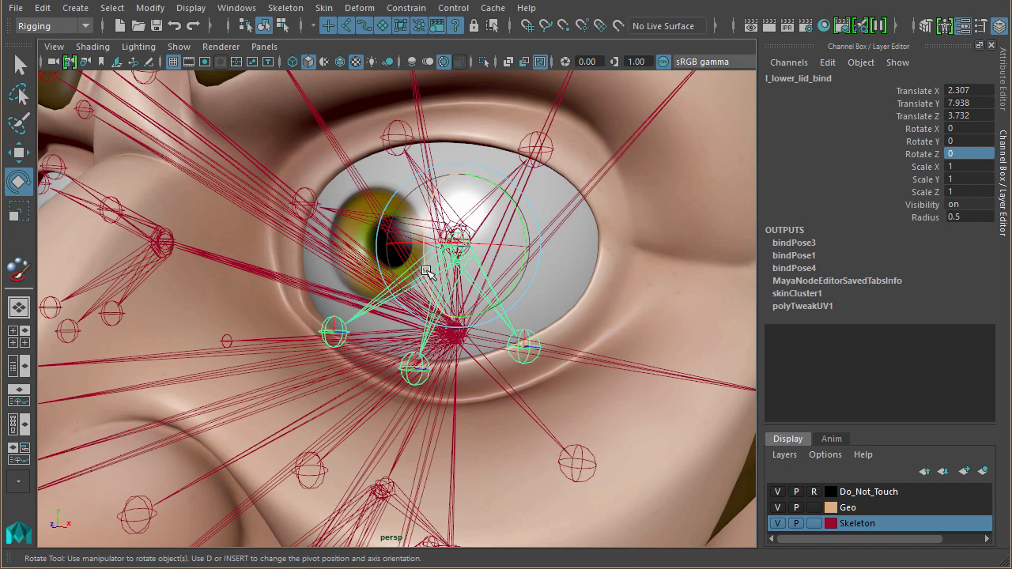
{"action": "left_click", "coordinate": [427, 274]}
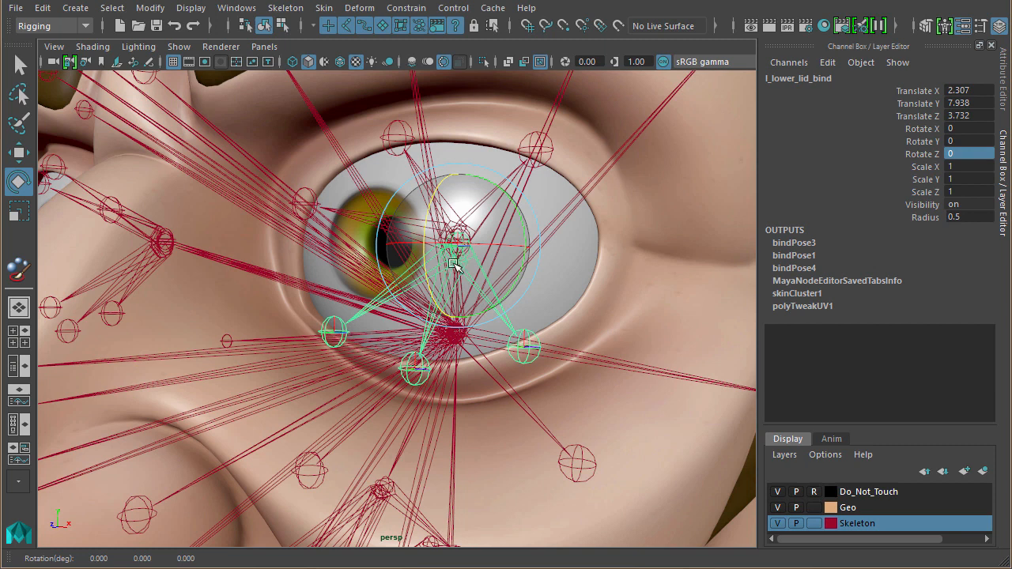
{"action": "left_click_drag", "start_coordinate": [455, 265], "coordinate": [457, 262]}
{"action": "key", "text": "ctrl+z"}
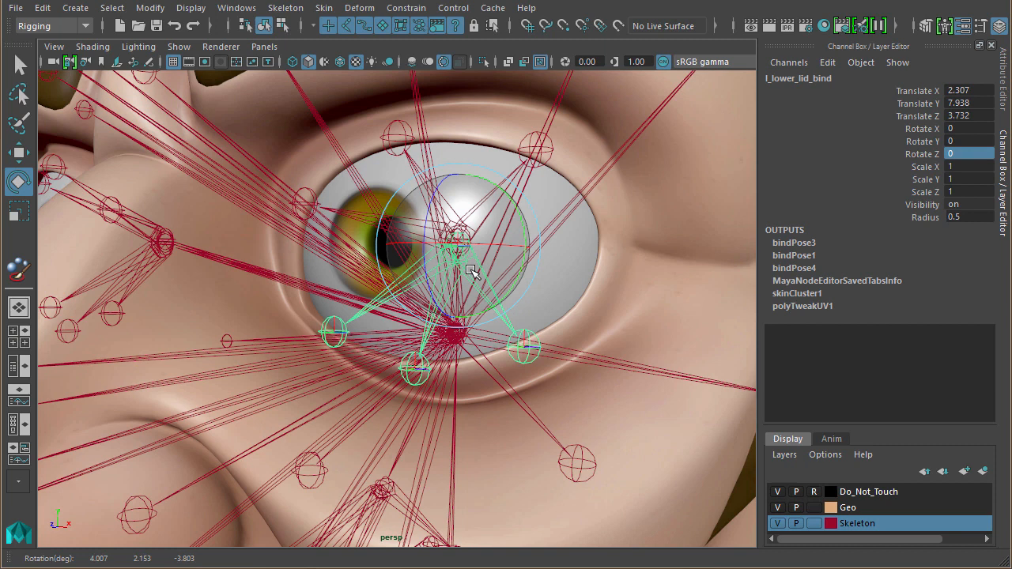
{"action": "left_click_drag", "start_coordinate": [458, 268], "coordinate": [457, 270]}
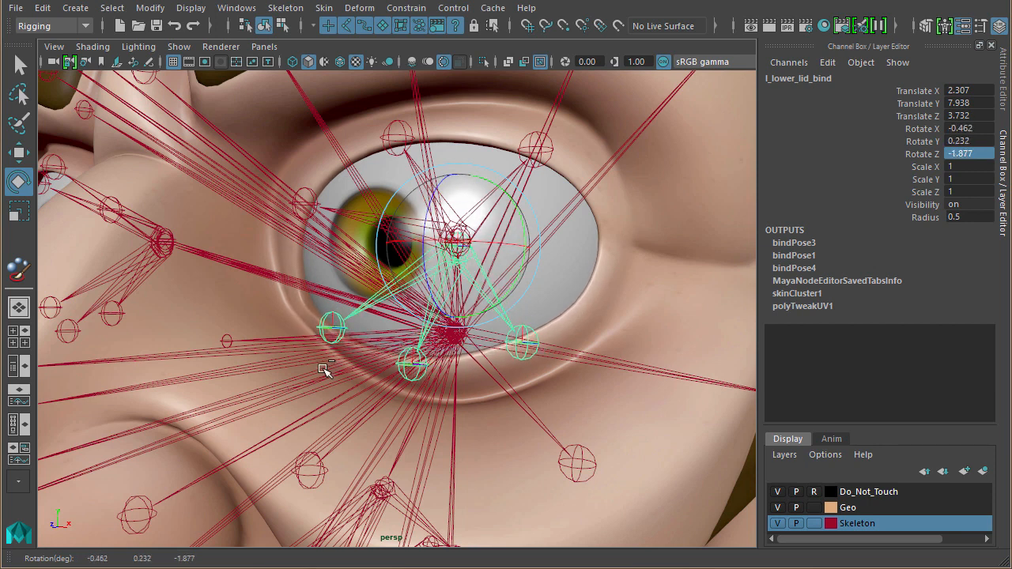
{"action": "key", "text": "ctrl+z"}
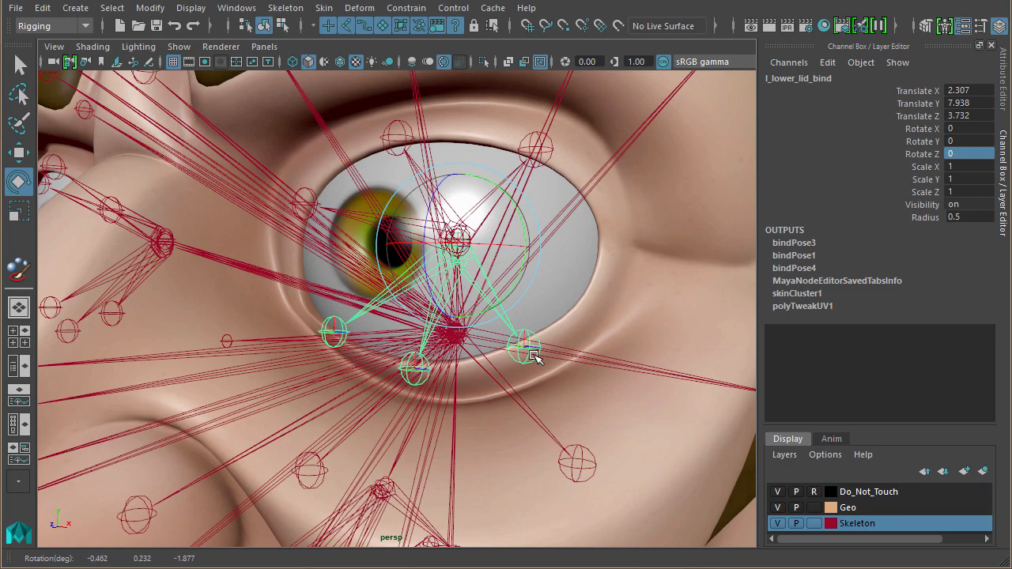
- Try moving the l_outer_lip_bind joint at the left mouth corner up and back toward the cheek, undoing each move
{"action": "left_click_drag", "start_coordinate": [504, 294], "coordinate": [520, 266], "text": "alt"}
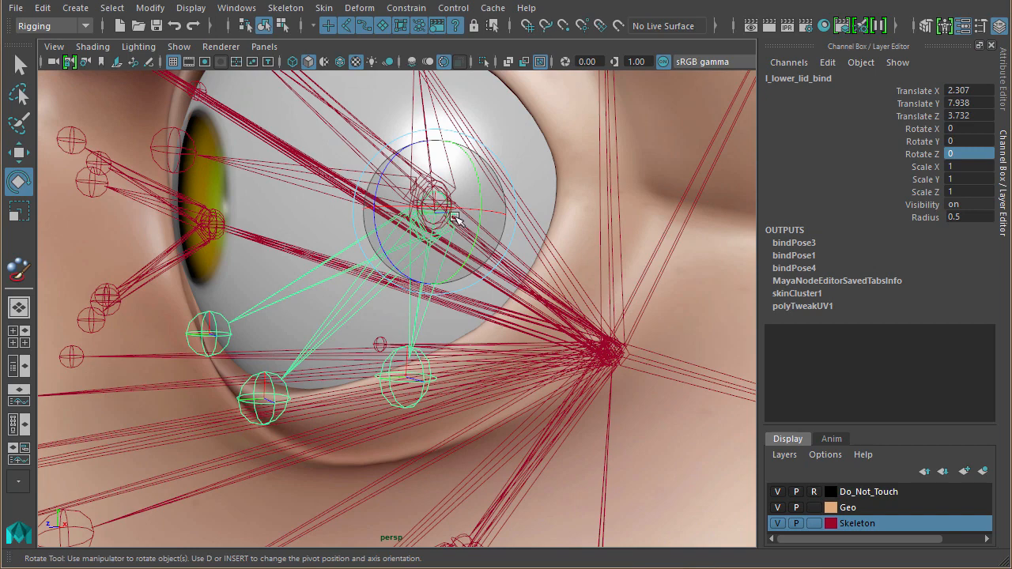
{"action": "left_click_drag", "start_coordinate": [442, 501], "coordinate": [554, 444], "text": "alt"}
{"action": "scroll", "coordinate": [527, 361], "scroll_direction": "down", "scroll_amount": 10}
{"action": "left_click", "coordinate": [555, 333]}
{"action": "left_click_drag", "start_coordinate": [555, 332], "coordinate": [429, 219], "text": "alt"}
{"action": "left_click_drag", "start_coordinate": [416, 308], "coordinate": [362, 374], "text": "alt"}
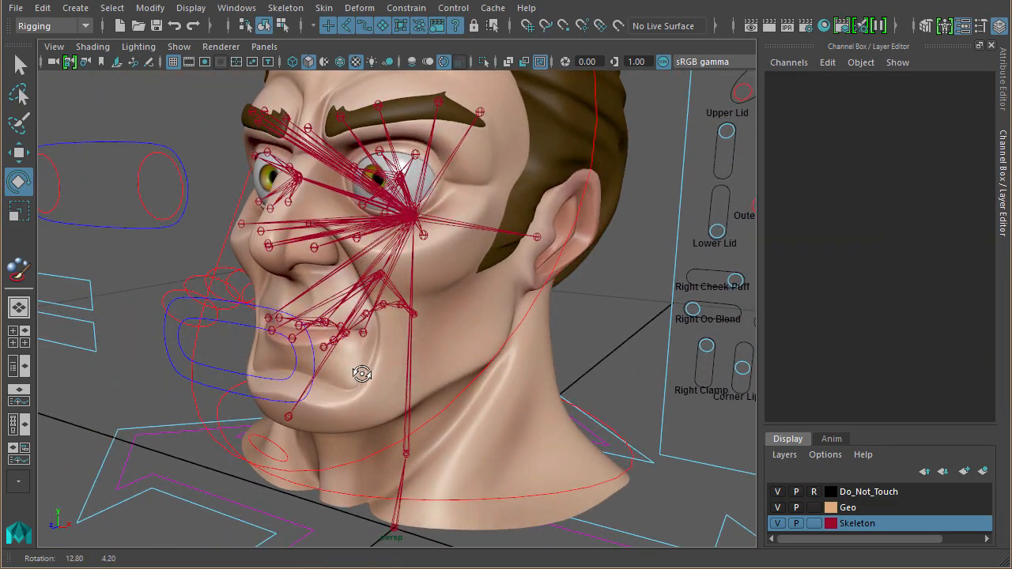
{"action": "right_click_drag", "start_coordinate": [270, 402], "coordinate": [639, 330], "text": "alt"}
{"action": "left_click_drag", "start_coordinate": [379, 259], "coordinate": [422, 275], "text": "alt"}
{"action": "left_click", "coordinate": [388, 251]}
{"action": "key", "text": "w"}
{"action": "key", "text": "ctrl+z"}
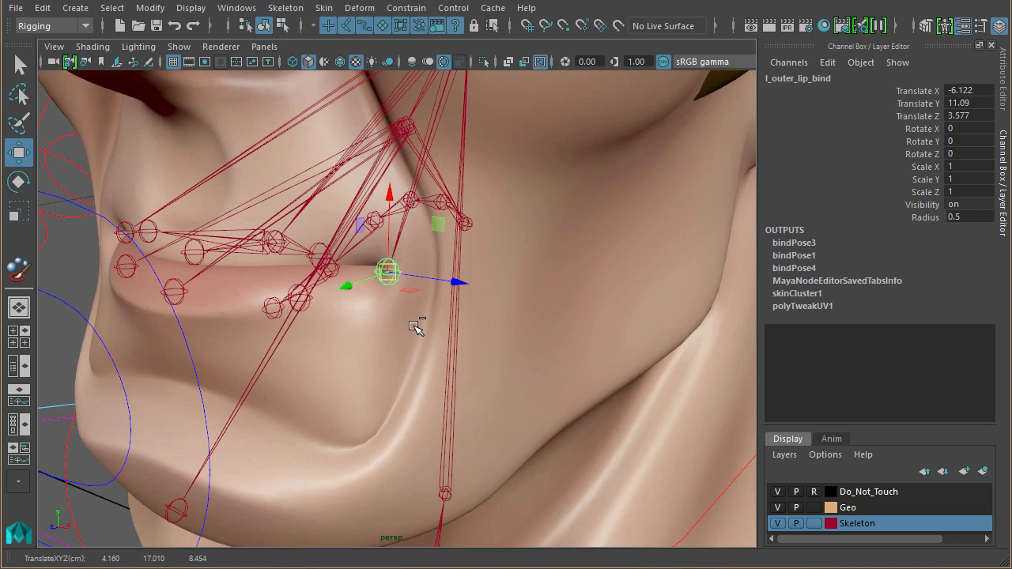
{"action": "left_click_drag", "start_coordinate": [387, 272], "coordinate": [430, 210]}
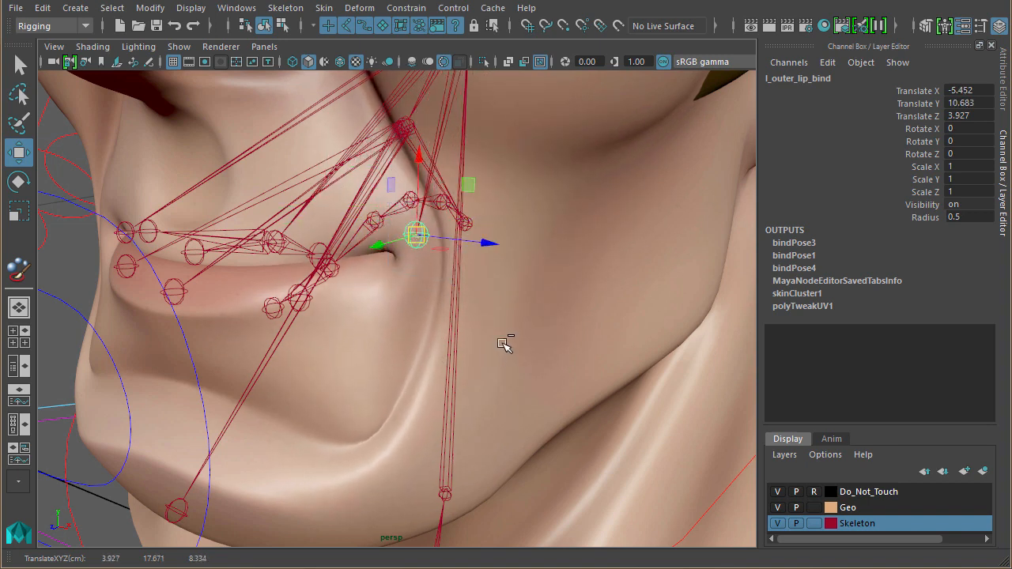
{"action": "key", "text": "ctrl+z"}
- Select the left and right eyelid controls on the facial control board and widen the viewport to show the whole board
{"action": "right_click_drag", "start_coordinate": [624, 384], "coordinate": [418, 332], "text": "alt"}
{"action": "left_click_drag", "start_coordinate": [418, 332], "coordinate": [535, 318], "text": "alt"}
{"action": "middle_click_drag", "start_coordinate": [481, 310], "coordinate": [440, 361], "text": "alt"}
{"action": "right_click_drag", "start_coordinate": [439, 361], "coordinate": [379, 357], "text": "alt"}
{"action": "left_click_drag", "start_coordinate": [483, 344], "coordinate": [478, 343], "text": "alt"}
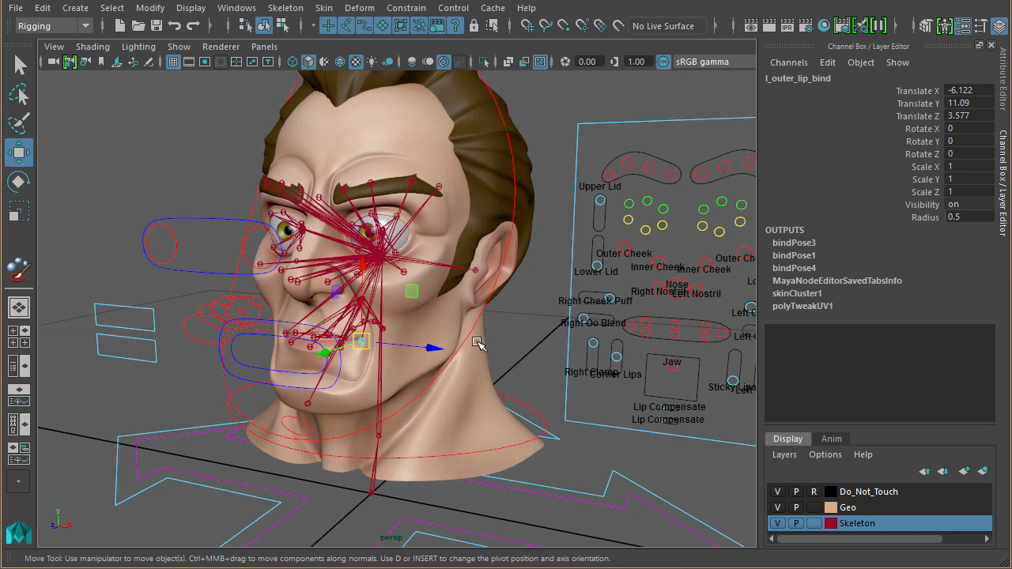
{"action": "left_click", "coordinate": [539, 228]}
{"action": "left_click_drag", "start_coordinate": [605, 382], "coordinate": [346, 283], "text": "alt"}
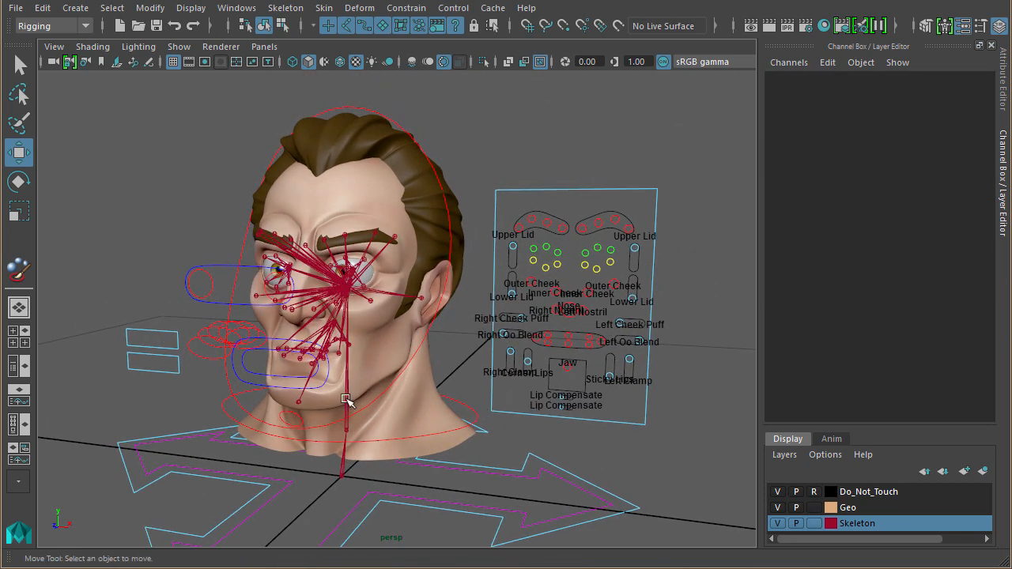
{"action": "right_click_drag", "start_coordinate": [533, 332], "coordinate": [696, 304], "text": "alt"}
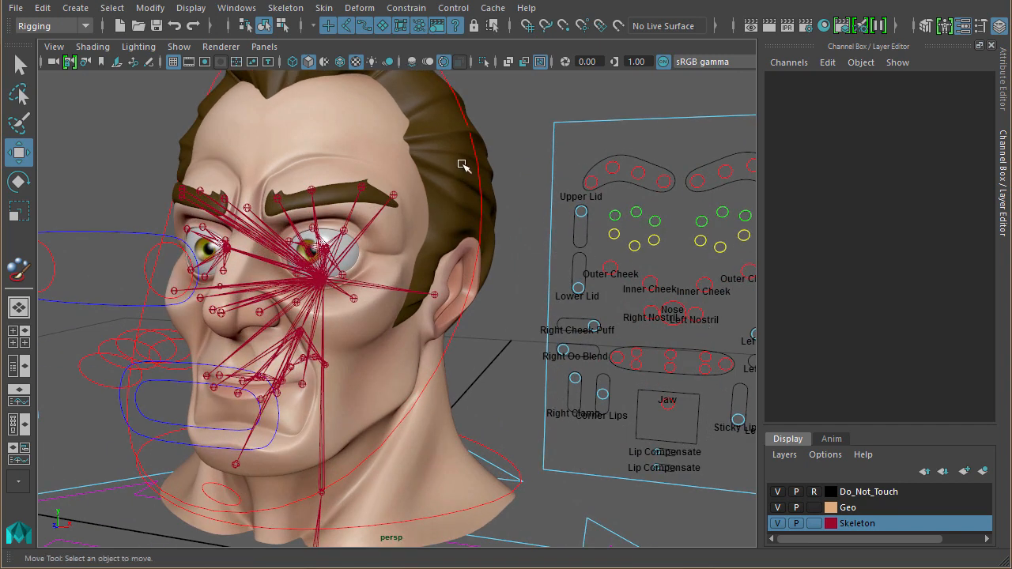
{"action": "left_click_drag", "start_coordinate": [614, 212], "coordinate": [743, 253]}
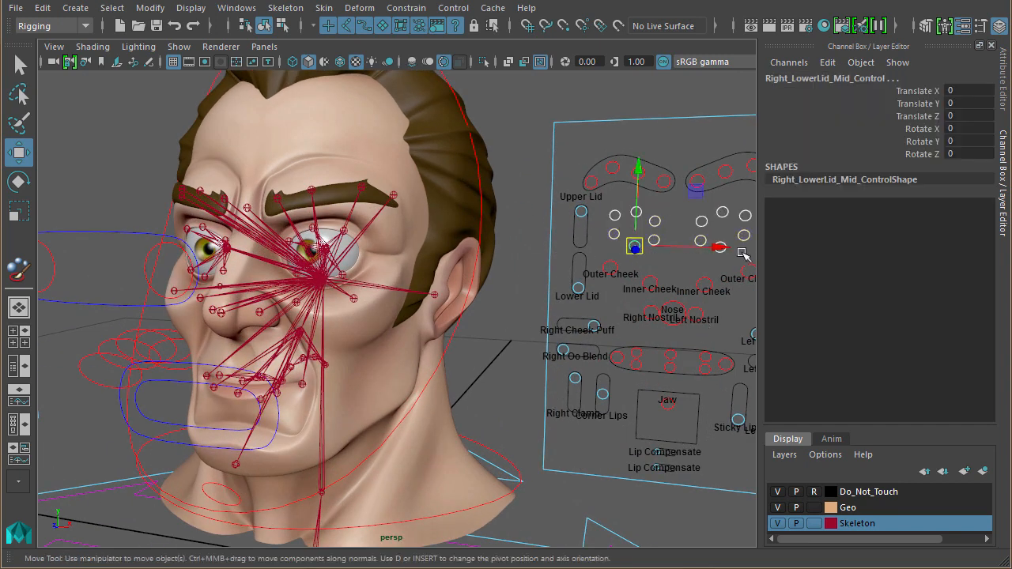
{"action": "middle_click_drag", "start_coordinate": [705, 268], "coordinate": [658, 262], "text": "alt"}
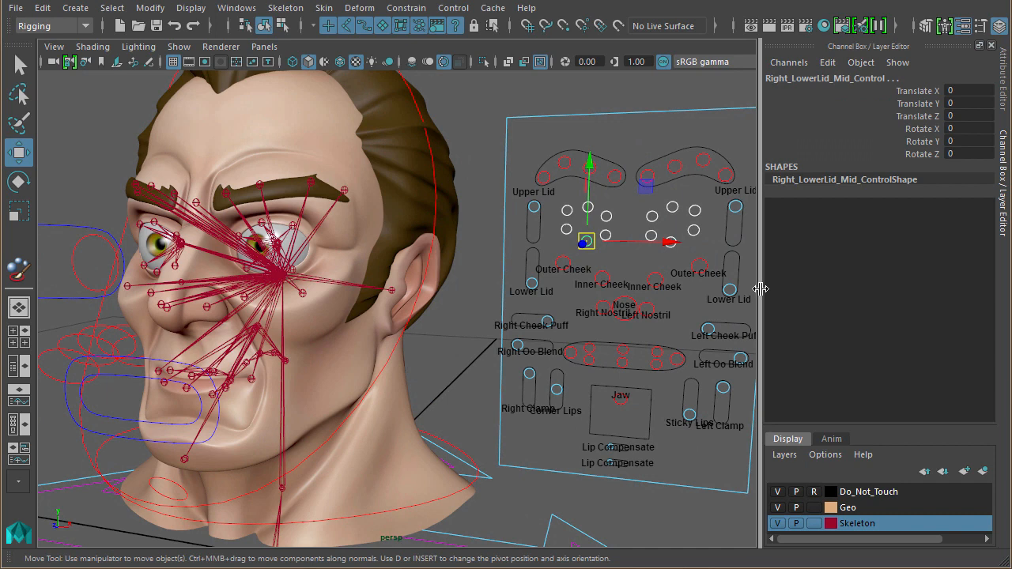
{"action": "left_click_drag", "start_coordinate": [759, 291], "coordinate": [869, 291]}
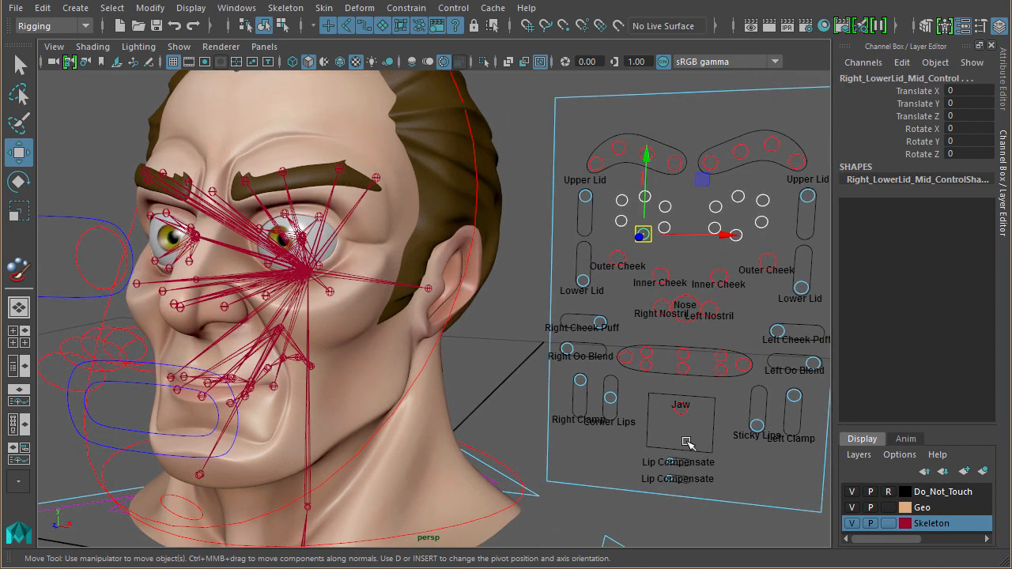
- Select Jaw_Control together with the jaw_bind joint and look at the constraint commands without applying one
{"action": "left_click", "coordinate": [681, 408]}
{"action": "left_click_drag", "start_coordinate": [508, 400], "coordinate": [536, 321], "text": "alt"}
{"action": "left_click_drag", "start_coordinate": [588, 293], "coordinate": [584, 301], "text": "alt"}
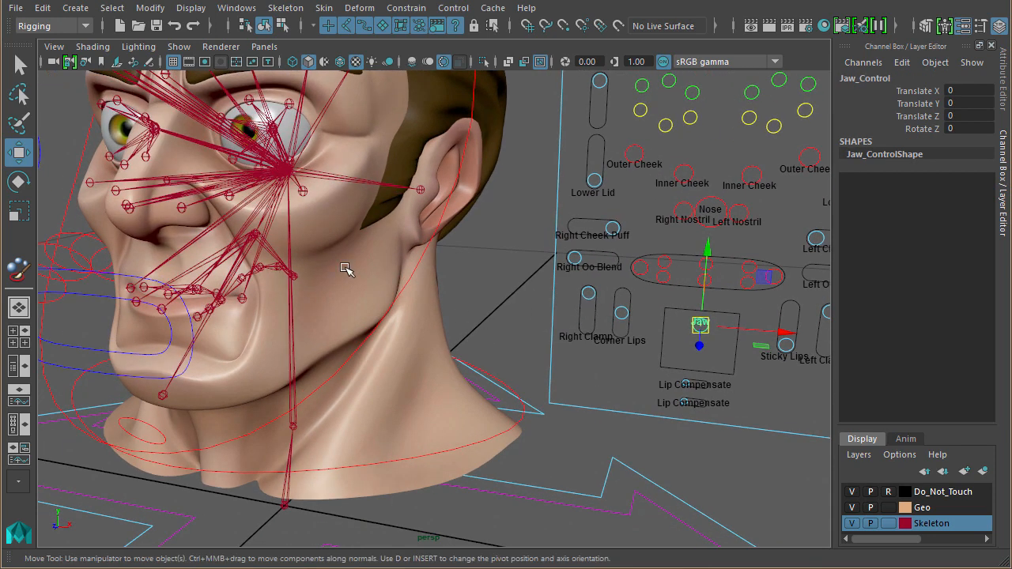
{"action": "left_click", "coordinate": [200, 332]}
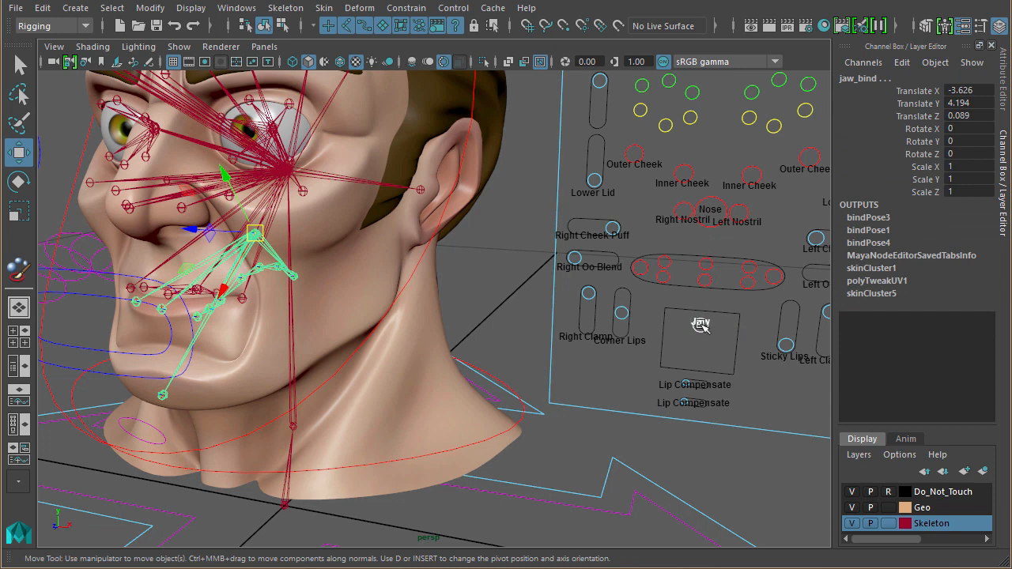
{"action": "middle_click_drag", "start_coordinate": [456, 242], "coordinate": [487, 307], "text": "alt"}
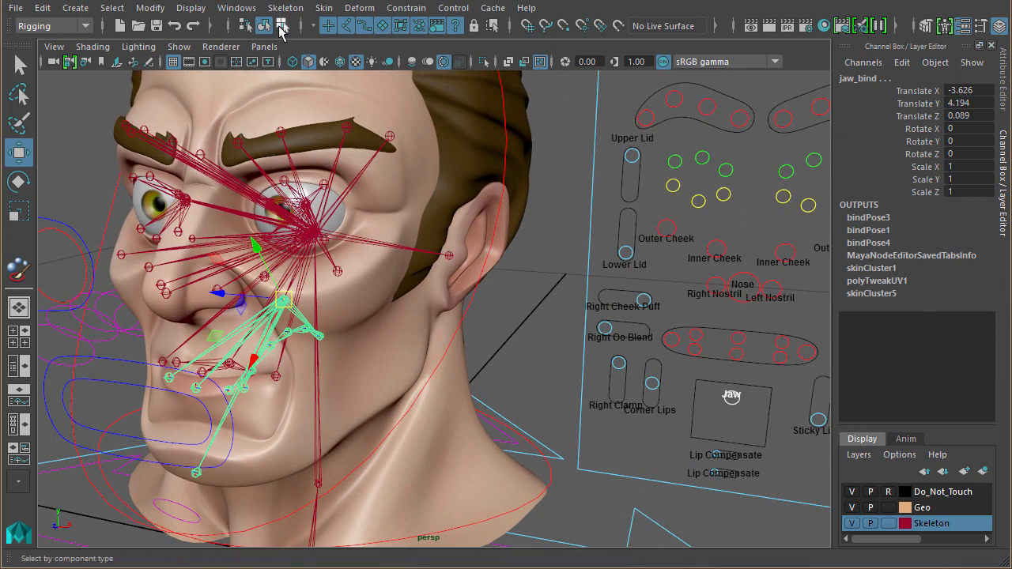
{"action": "left_click", "coordinate": [407, 10]}
{"action": "left_click", "coordinate": [555, 377]}
{"action": "left_click_drag", "start_coordinate": [555, 376], "coordinate": [517, 341], "text": "alt"}
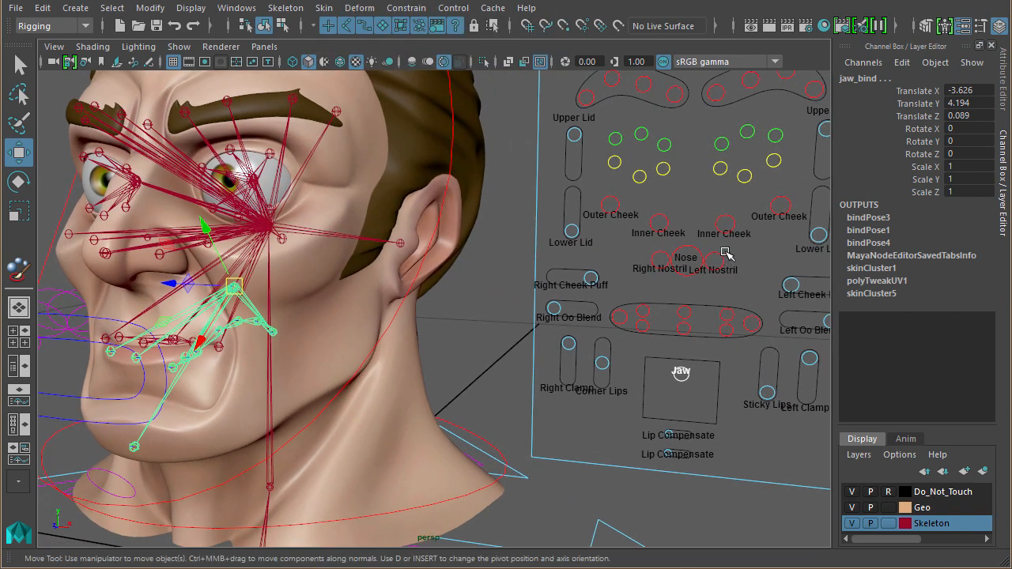
- Select Left_OuterCheek_Control on the facial control board and try moving it, undoing the move
{"action": "left_click", "coordinate": [726, 224]}
{"action": "left_click_drag", "start_coordinate": [461, 265], "coordinate": [463, 269], "text": "alt"}
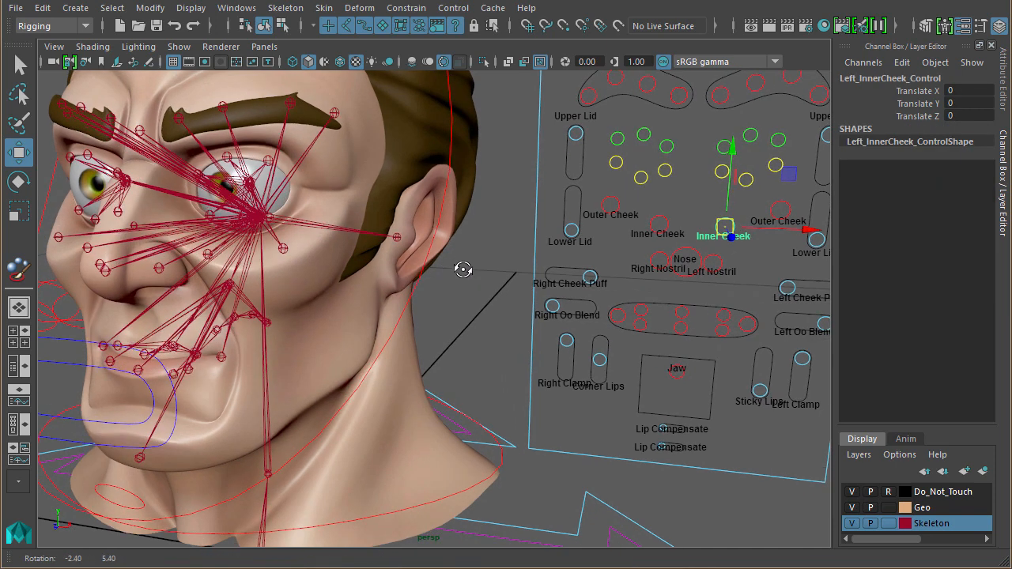
{"action": "left_click", "coordinate": [779, 191]}
{"action": "left_click", "coordinate": [780, 210]}
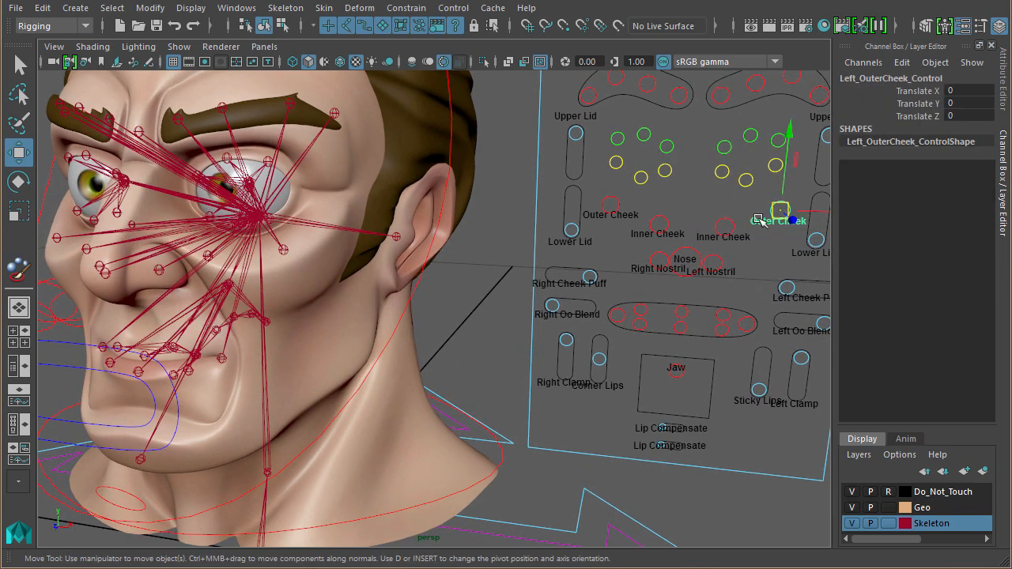
{"action": "left_click_drag", "start_coordinate": [780, 210], "coordinate": [771, 214]}
{"action": "key", "text": "ctrl+z"}
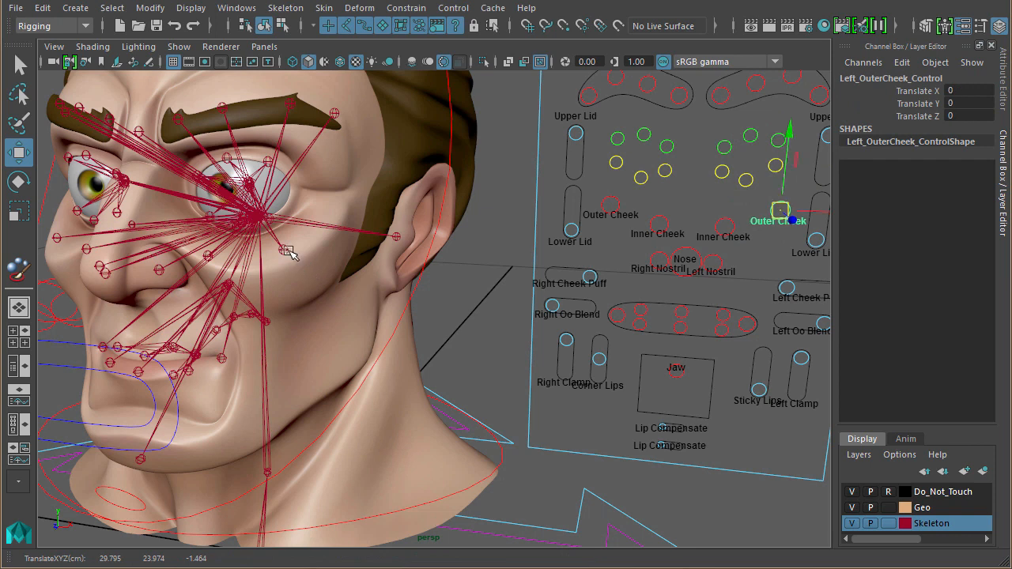
- Parent-constrain the l_outer_cheek_bind joint to Left_OuterCheek_Control with Maintain offset on
{"action": "left_click", "coordinate": [285, 249], "text": "shift"}
{"action": "left_click", "coordinate": [405, 8]}
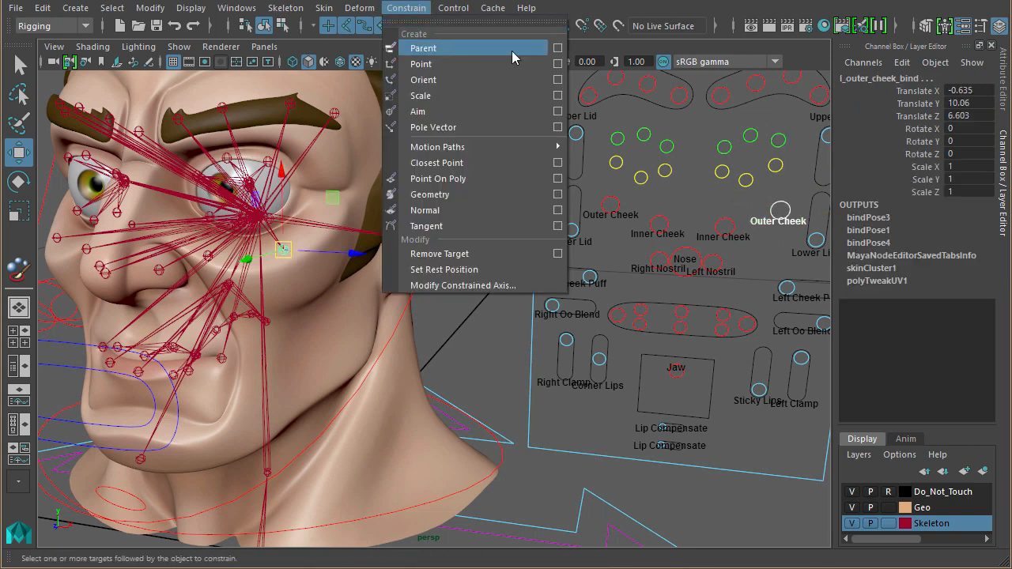
{"action": "left_click", "coordinate": [557, 47]}
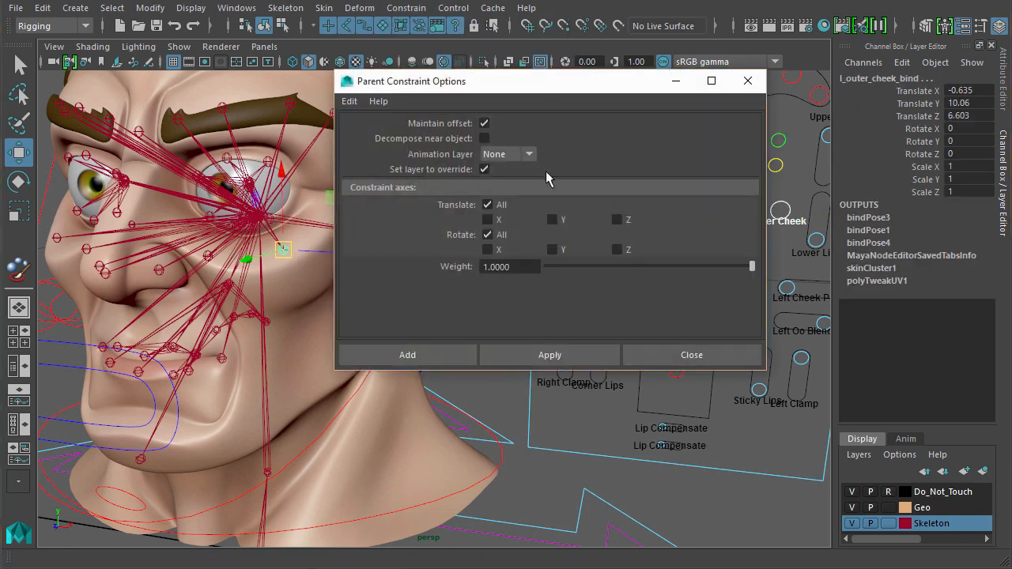
{"action": "left_click", "coordinate": [453, 362]}
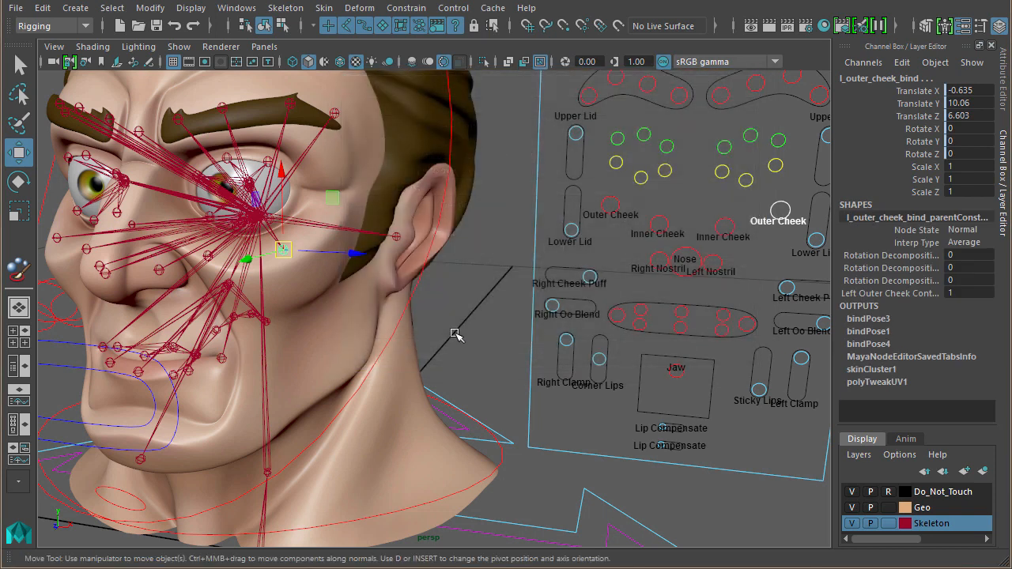
- Test the new cheek constraint by moving Left_OuterCheek_Control, then undo the move
{"action": "left_click", "coordinate": [781, 212]}
{"action": "mouse_move", "coordinate": [781, 212]}
{"action": "left_mouse_down"}
{"action": "mouse_move", "coordinate": [786, 188]}
{"action": "mouse_move", "coordinate": [771, 207]}
{"action": "mouse_move", "coordinate": [764, 200]}
{"action": "mouse_move", "coordinate": [765, 216]}
{"action": "left_mouse_up"}
{"action": "key", "text": "ctrl+z"}
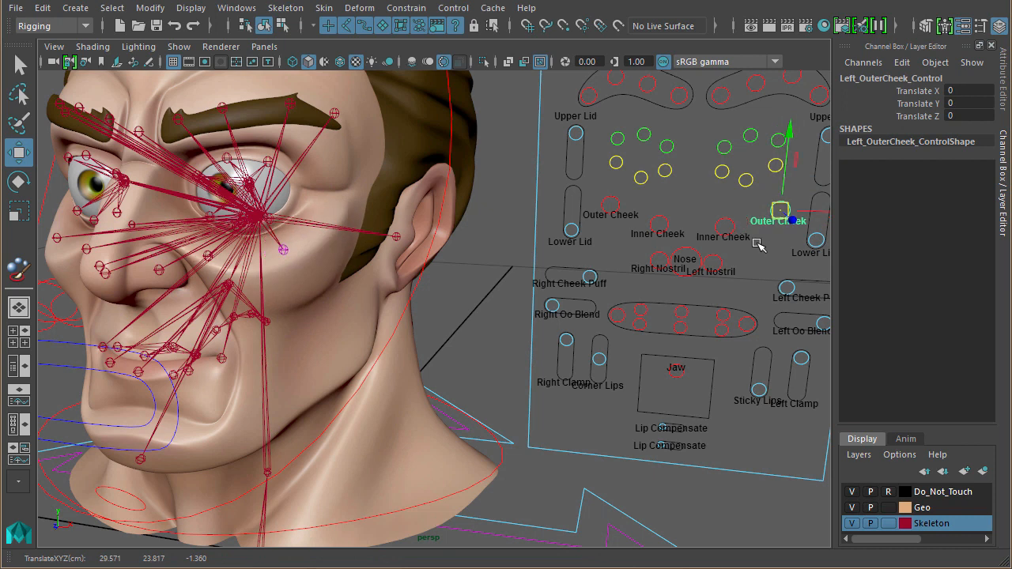
- Parent-constrain the l_inner_cheek_bind joint beside the nose to Left_InnerCheek_Control
{"action": "left_click", "coordinate": [732, 223]}
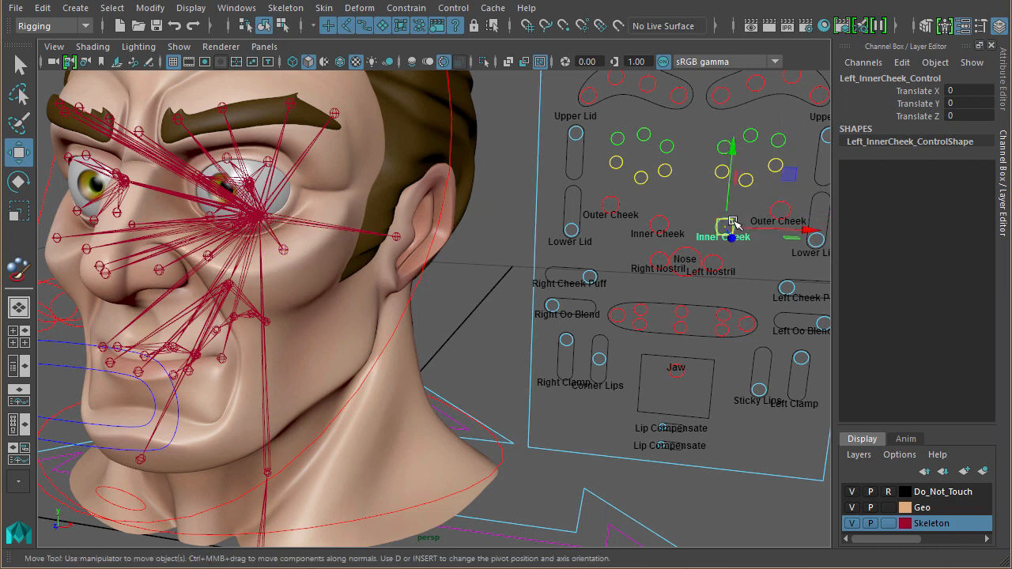
{"action": "left_click", "coordinate": [203, 252]}
{"action": "left_click_drag", "start_coordinate": [433, 315], "coordinate": [454, 315], "text": "alt"}
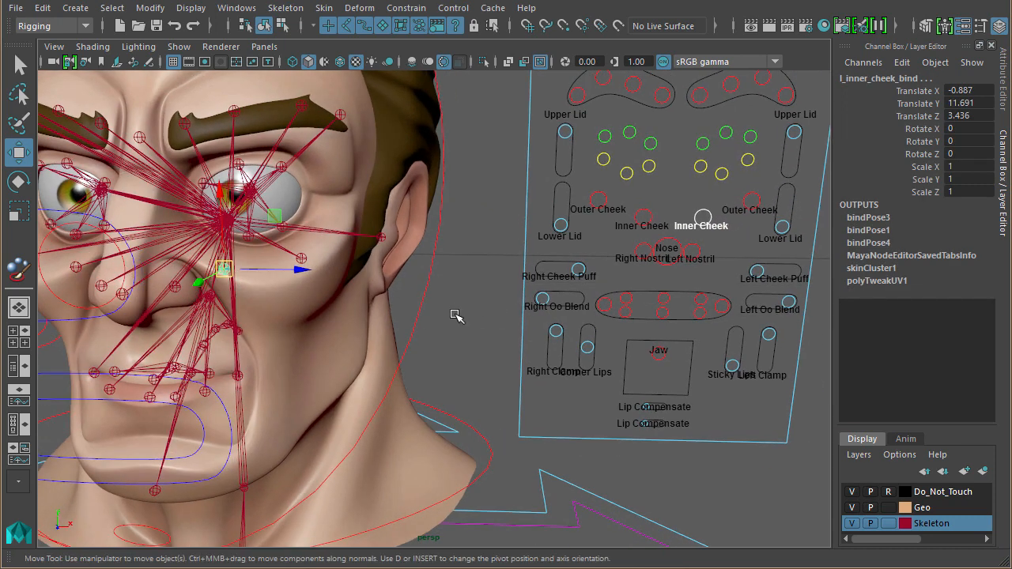
- Move Left_InnerCheek_Control down to a Translate Y of about -0.492
{"action": "left_click", "coordinate": [703, 209]}
{"action": "left_click", "coordinate": [704, 214]}
{"action": "left_click_drag", "start_coordinate": [712, 258], "coordinate": [707, 254], "text": "alt"}
{"action": "mouse_move", "coordinate": [714, 219]}
{"action": "left_mouse_down"}
{"action": "mouse_move", "coordinate": [713, 241]}
{"action": "mouse_move", "coordinate": [724, 229]}
{"action": "mouse_move", "coordinate": [706, 221]}
{"action": "mouse_move", "coordinate": [723, 207]}
{"action": "mouse_move", "coordinate": [715, 232]}
{"action": "left_mouse_up"}
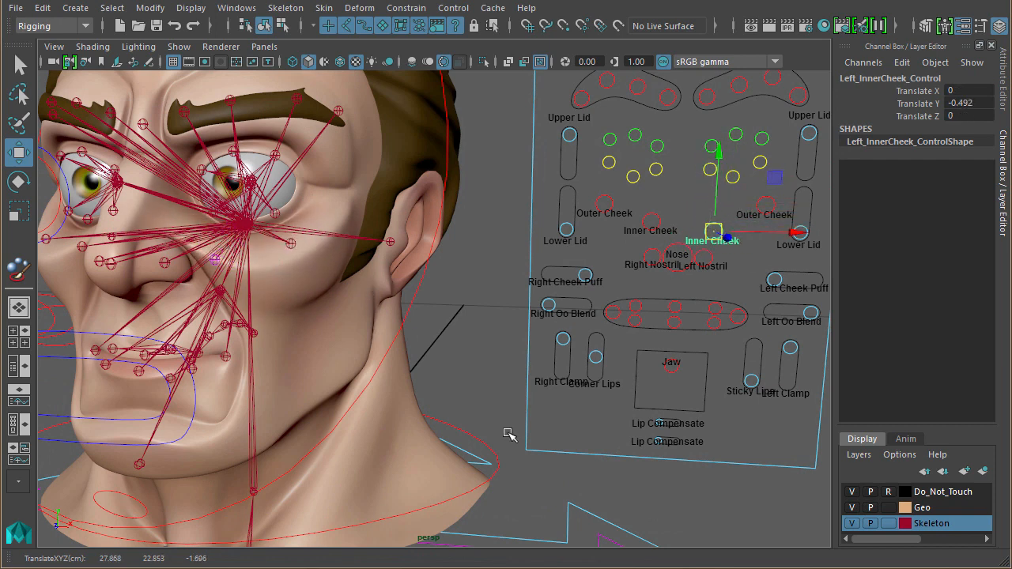
- Hide the Skeleton layer and try moving the left inner and outer cheek controls together, undoing the move
{"action": "left_click", "coordinate": [852, 524]}
{"action": "left_click_drag", "start_coordinate": [442, 291], "coordinate": [435, 309], "text": "alt"}
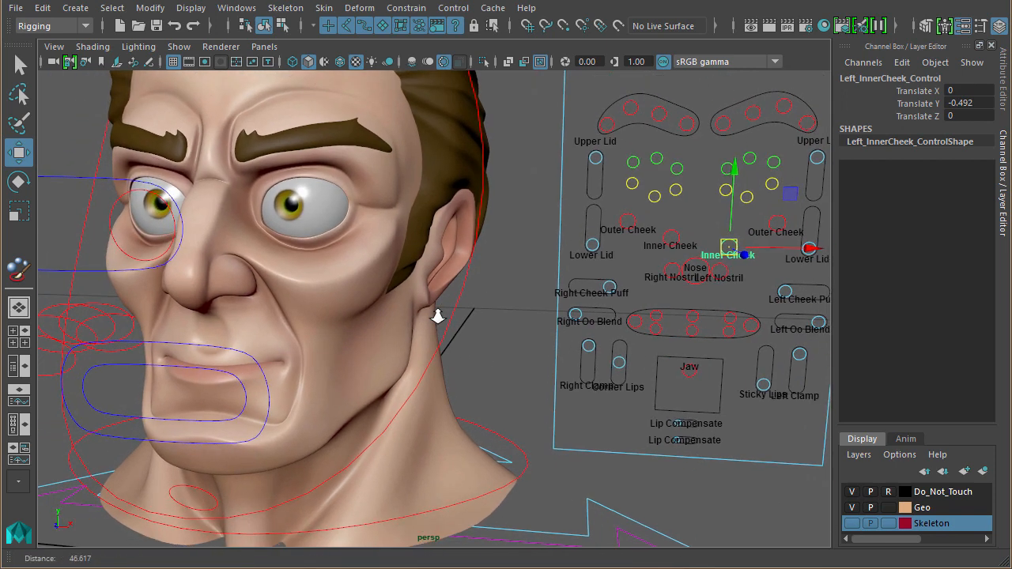
{"action": "left_click", "coordinate": [778, 221]}
{"action": "mouse_move", "coordinate": [778, 221]}
{"action": "left_mouse_down"}
{"action": "mouse_move", "coordinate": [769, 194]}
{"action": "mouse_move", "coordinate": [770, 219]}
{"action": "left_mouse_up"}
{"action": "key", "text": "ctrl+z"}
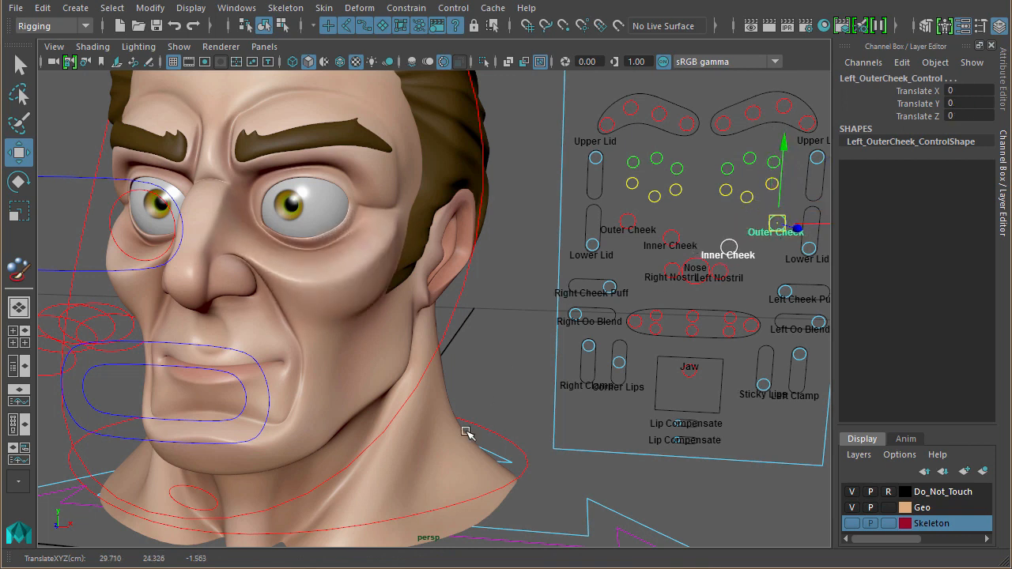
- Make the Skeleton layer visible again on the head
{"action": "right_click_drag", "start_coordinate": [506, 409], "coordinate": [438, 402], "text": "alt"}
{"action": "middle_click_drag", "start_coordinate": [437, 401], "coordinate": [442, 372], "text": "alt"}
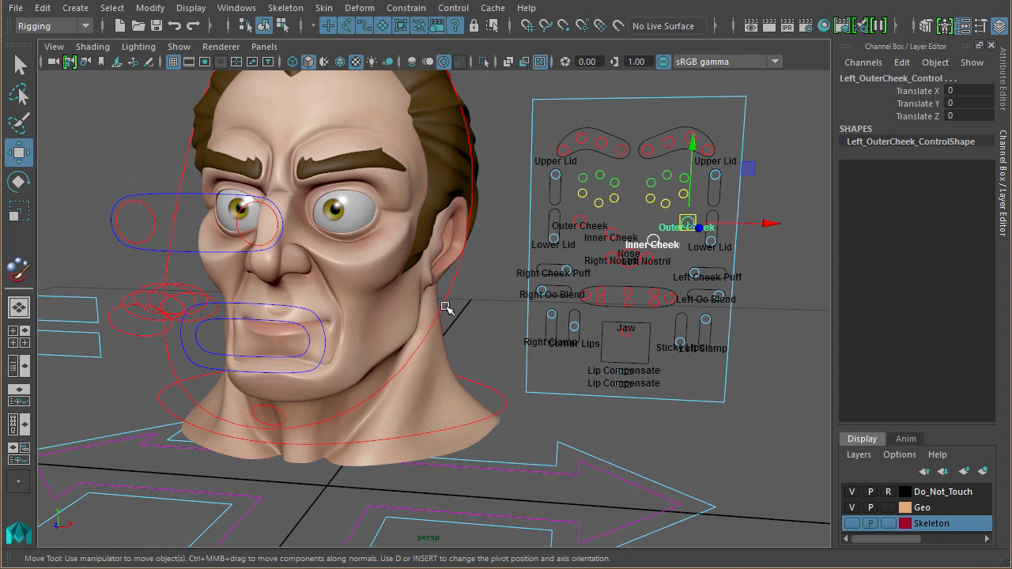
{"action": "left_click", "coordinate": [852, 524]}
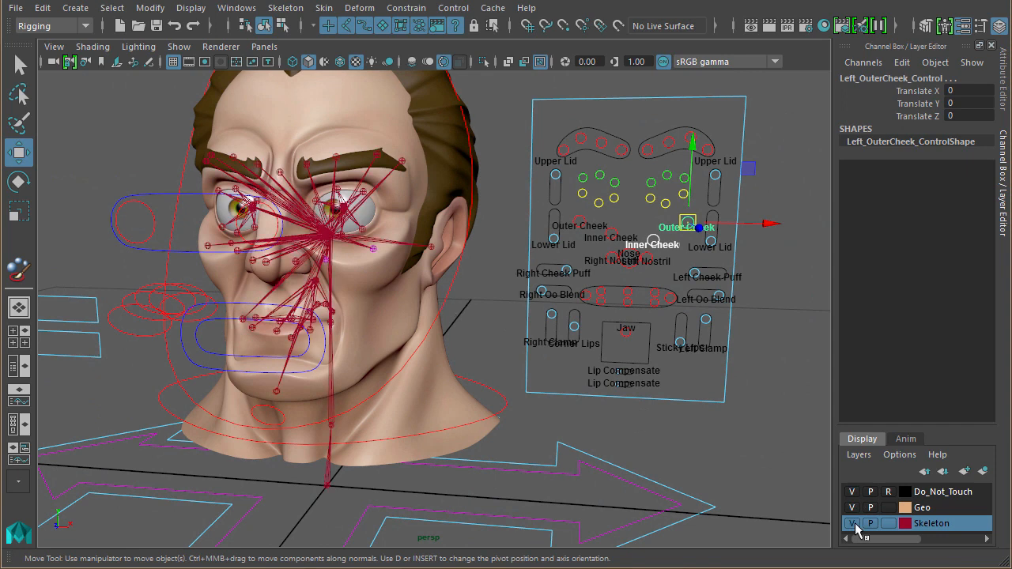
- Try rotating the head_bind joint to about -38.57, -7.818 and -15.324 on X, Y and Z
{"action": "left_click", "coordinate": [325, 232]}
{"action": "key", "text": "e"}
{"action": "left_click", "coordinate": [491, 320]}
{"action": "left_click_drag", "start_coordinate": [369, 307], "coordinate": [330, 327], "text": "alt"}
{"action": "left_click", "coordinate": [355, 232]}
{"action": "right_click_drag", "start_coordinate": [330, 327], "coordinate": [558, 298], "text": "alt"}
{"action": "left_click", "coordinate": [370, 222]}
{"action": "left_click_drag", "start_coordinate": [370, 222], "coordinate": [422, 332], "text": "alt"}
{"action": "left_click_drag", "start_coordinate": [399, 291], "coordinate": [346, 266]}
- Inspect the cheek deformation on the turned head against the facial board, and undo the head rotation
{"action": "left_click_drag", "start_coordinate": [479, 373], "coordinate": [521, 399], "text": "alt"}
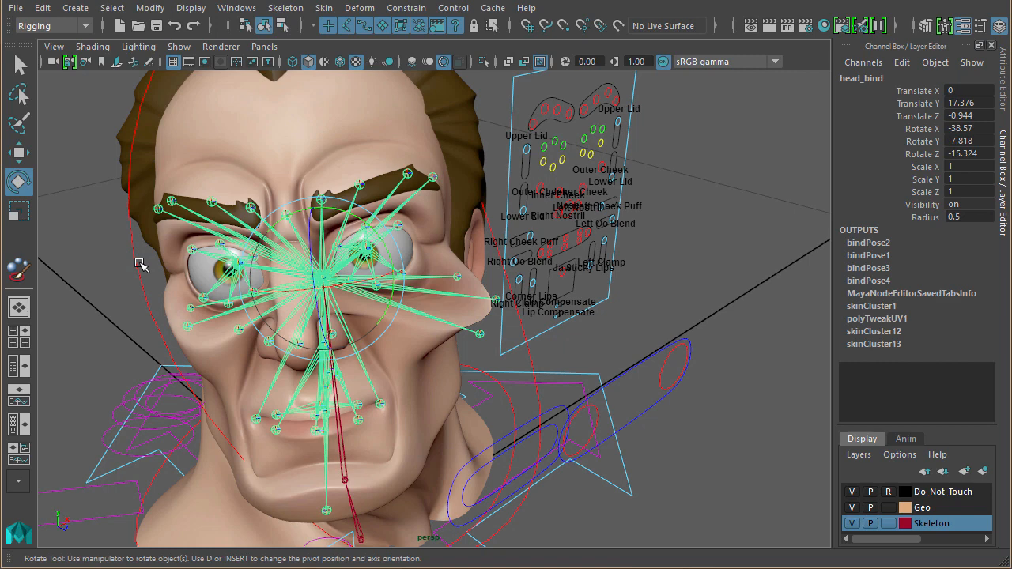
{"action": "left_click_drag", "start_coordinate": [445, 369], "coordinate": [451, 334], "text": "alt"}
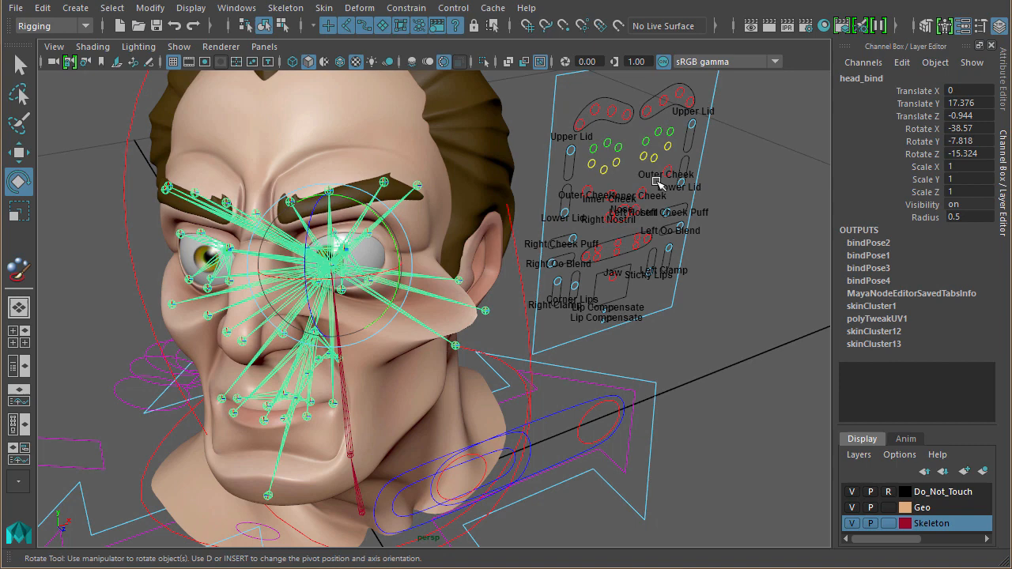
{"action": "left_click_drag", "start_coordinate": [674, 373], "coordinate": [637, 363], "text": "alt"}
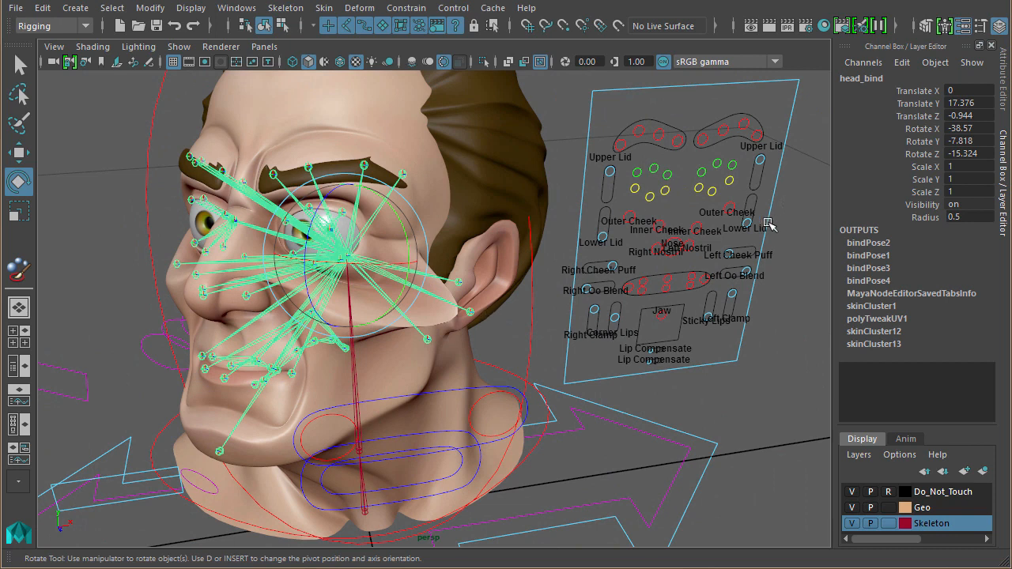
{"action": "left_click_drag", "start_coordinate": [400, 379], "coordinate": [357, 368], "text": "alt"}
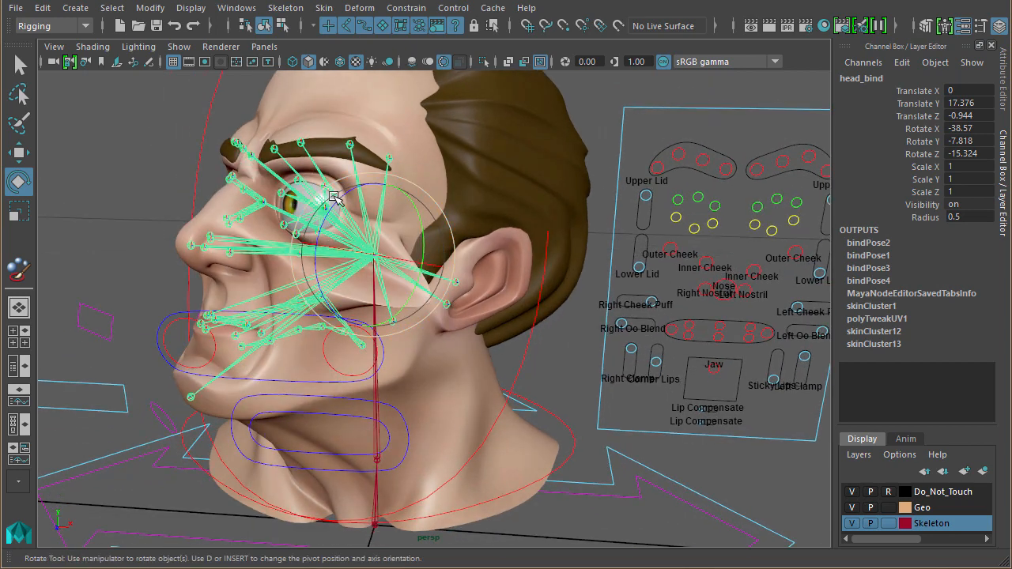
{"action": "left_click_drag", "start_coordinate": [617, 394], "coordinate": [523, 357], "text": "alt"}
{"action": "key", "text": "ctrl+z"}
- Break the connections on the translate and rotate channels of the left inner and outer cheek bind joints
{"action": "right_click_drag", "start_coordinate": [523, 358], "coordinate": [601, 332], "text": "alt"}
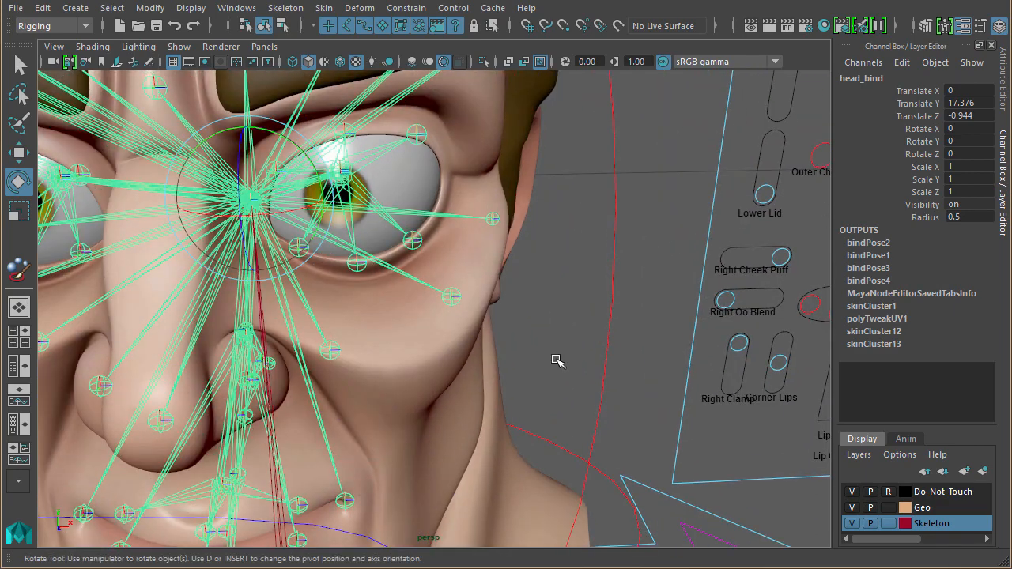
{"action": "left_click", "coordinate": [450, 304]}
{"action": "left_click", "coordinate": [449, 304]}
{"action": "left_click_drag", "start_coordinate": [922, 92], "coordinate": [920, 153]}
{"action": "right_click", "coordinate": [920, 154]}
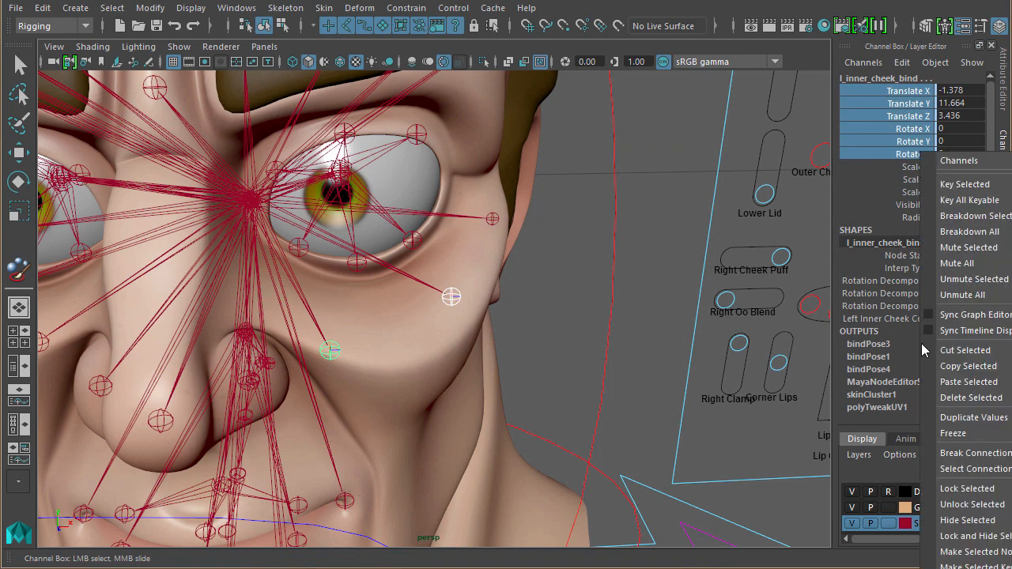
{"action": "left_click", "coordinate": [954, 455]}
{"action": "left_click", "coordinate": [581, 309]}
- Try moving Face_Controls_Box away from the head, and undo the move
{"action": "left_click_drag", "start_coordinate": [581, 309], "coordinate": [721, 314], "text": "alt"}
{"action": "right_click_drag", "start_coordinate": [722, 315], "coordinate": [486, 279], "text": "alt"}
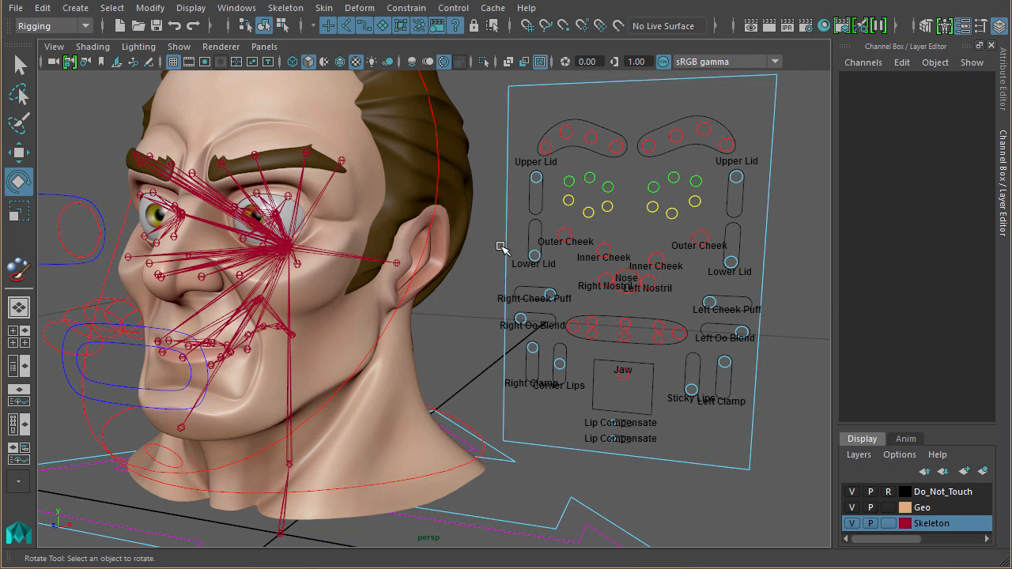
{"action": "left_click", "coordinate": [501, 248]}
{"action": "key", "text": "w"}
{"action": "middle_click_drag", "start_coordinate": [636, 260], "coordinate": [763, 272]}
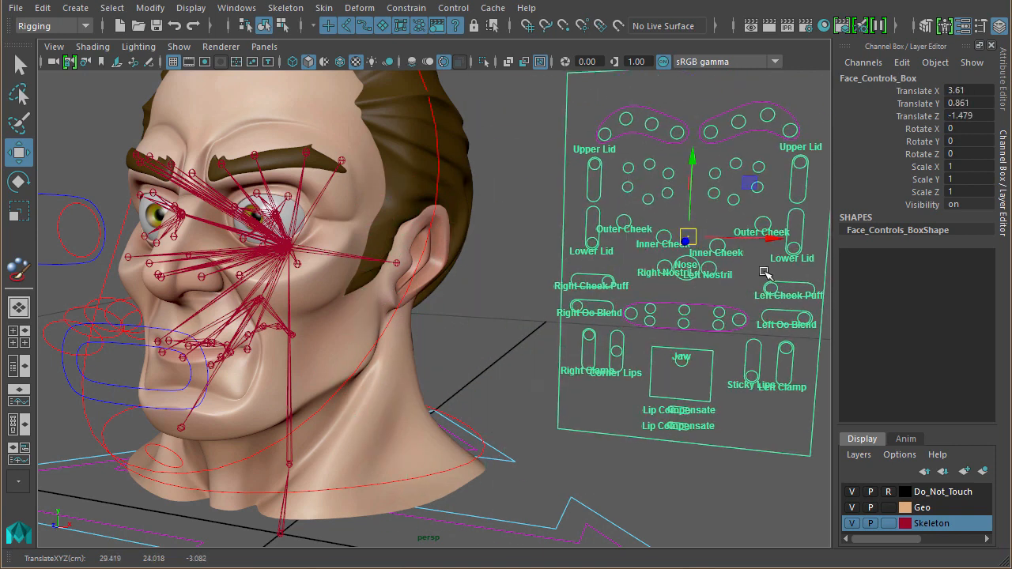
{"action": "key", "text": "ctrl+z"}
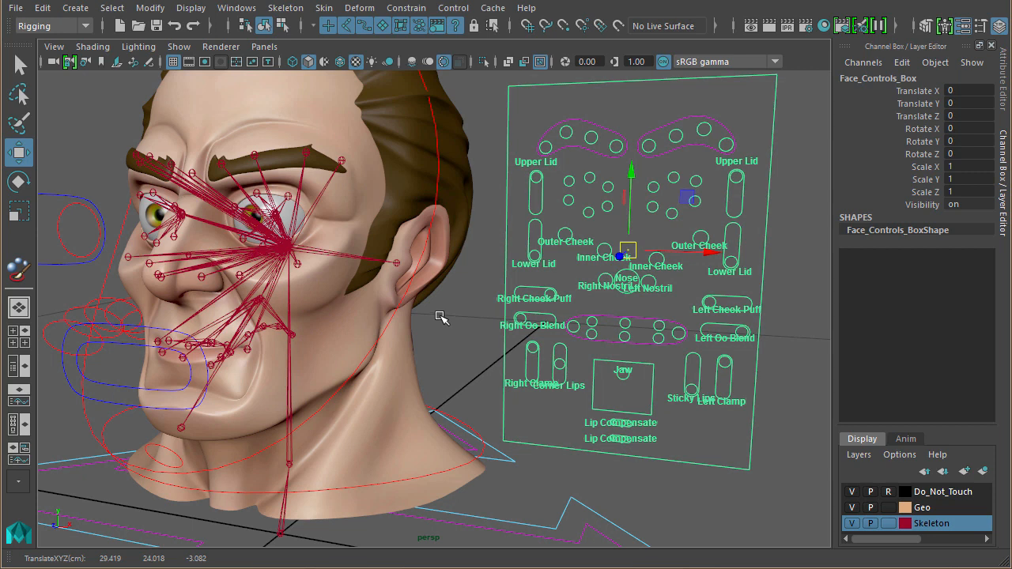
- Clear the selection and create a locator at the origin
{"action": "left_click_drag", "start_coordinate": [395, 353], "coordinate": [612, 250], "text": "alt"}
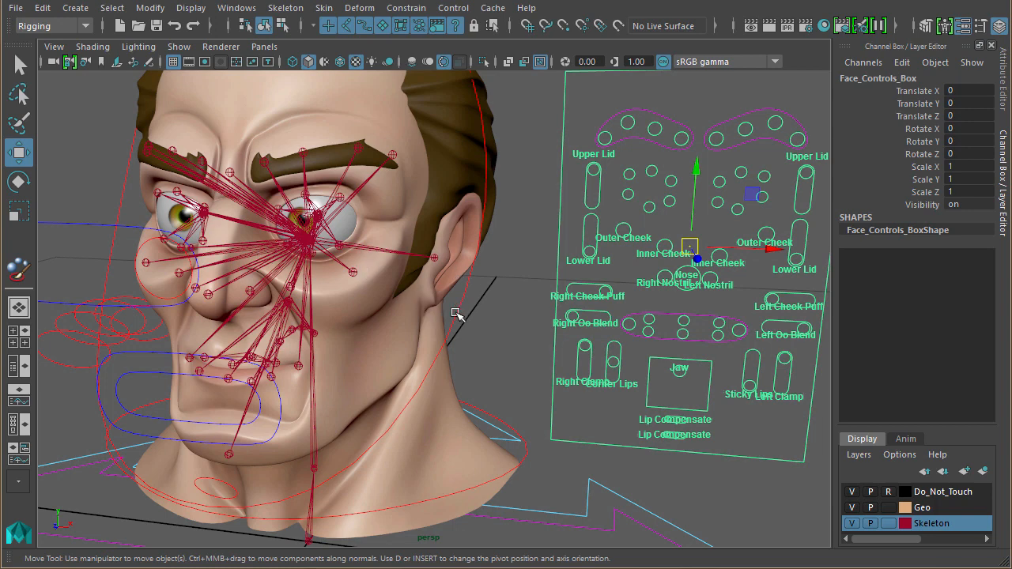
{"action": "mouse_move", "coordinate": [578, 398]}
{"action": "left_mouse_down", "text": "alt"}
{"action": "mouse_move", "coordinate": [517, 375]}
{"action": "mouse_move", "coordinate": [569, 393]}
{"action": "left_mouse_up", "text": "alt"}
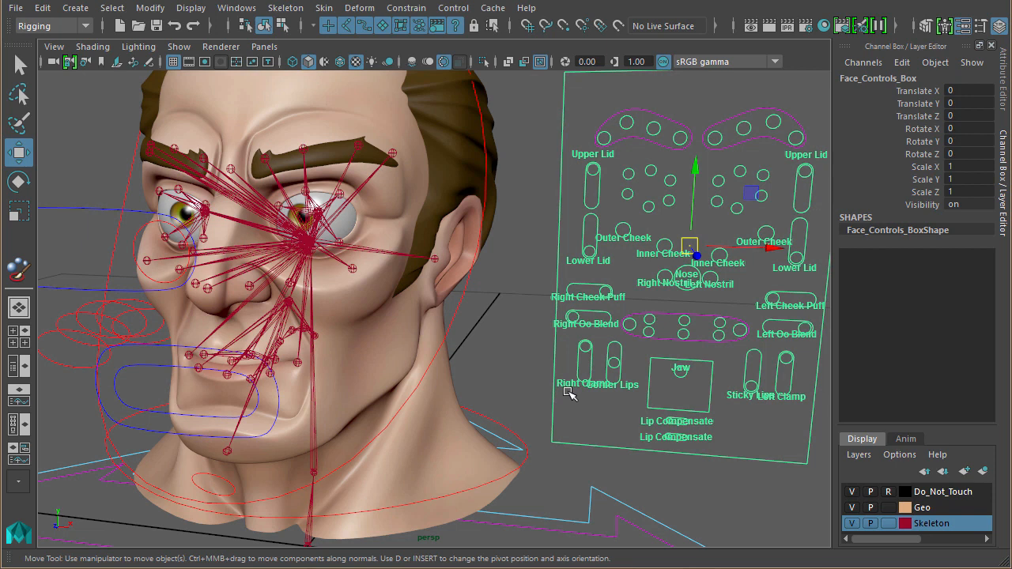
{"action": "left_click", "coordinate": [522, 291]}
{"action": "left_click_drag", "start_coordinate": [522, 292], "coordinate": [535, 346], "text": "alt"}
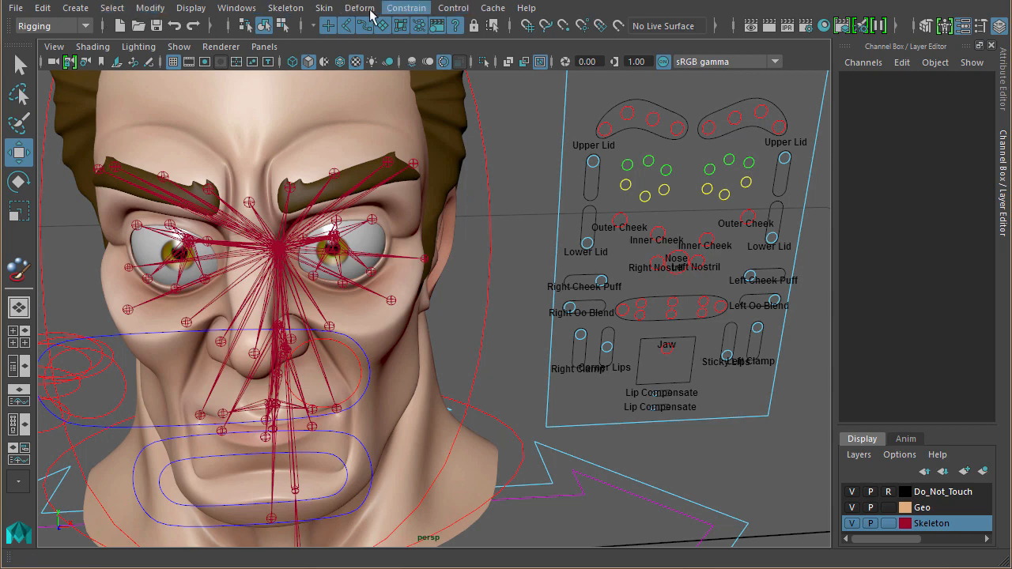
{"action": "left_click", "coordinate": [76, 9]}
{"action": "left_click", "coordinate": [135, 237]}
- Hide the Geo layer and snap the locator onto the left outer cheek bind joint
{"action": "left_click_drag", "start_coordinate": [553, 379], "coordinate": [480, 393], "text": "alt"}
{"action": "middle_click_drag", "start_coordinate": [395, 447], "coordinate": [401, 372], "text": "alt"}
{"action": "left_click_drag", "start_coordinate": [249, 428], "coordinate": [305, 400], "text": "alt"}
{"action": "right_click_drag", "start_coordinate": [305, 400], "coordinate": [395, 378], "text": "alt"}
{"action": "left_click_drag", "start_coordinate": [395, 378], "coordinate": [489, 349], "text": "alt"}
{"action": "left_click", "coordinate": [852, 507]}
{"action": "left_click_drag", "start_coordinate": [494, 212], "coordinate": [433, 215], "text": "alt"}
{"action": "key", "text": "v"}
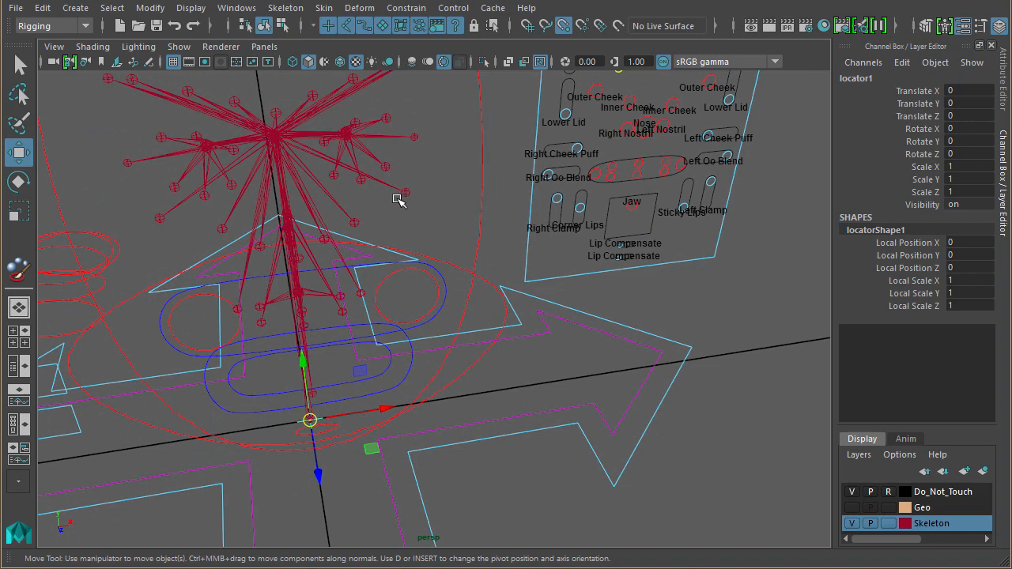
{"action": "middle_click_drag", "start_coordinate": [403, 198], "coordinate": [404, 192]}
- Duplicate the locator and snap the copy onto the left inner cheek bind joint
{"action": "right_click_drag", "start_coordinate": [316, 287], "coordinate": [518, 325], "text": "alt"}
{"action": "left_click_drag", "start_coordinate": [518, 326], "coordinate": [512, 369], "text": "alt"}
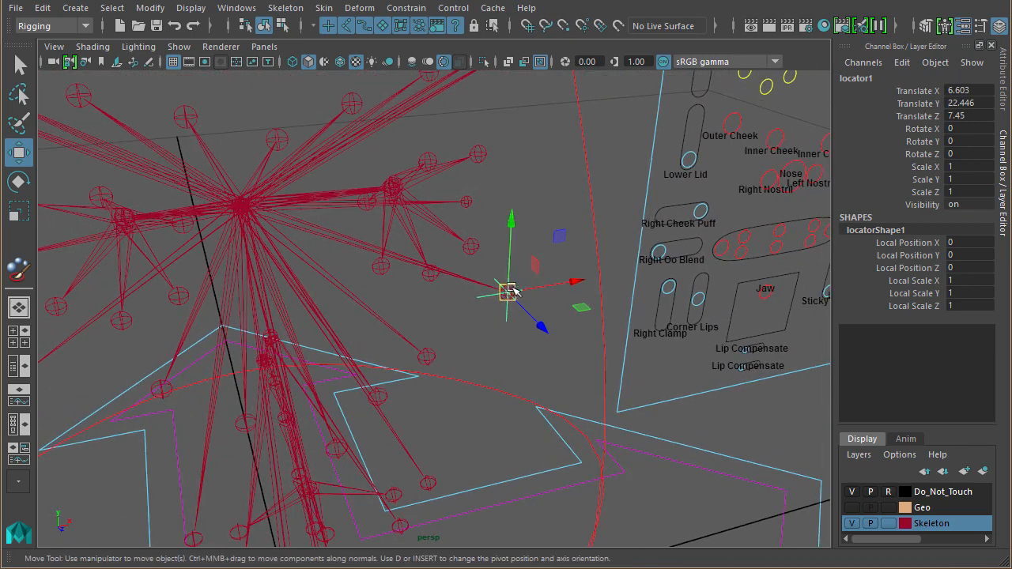
{"action": "key", "text": "ctrl+d"}
{"action": "key", "text": "v"}
{"action": "middle_click", "coordinate": [427, 356]}
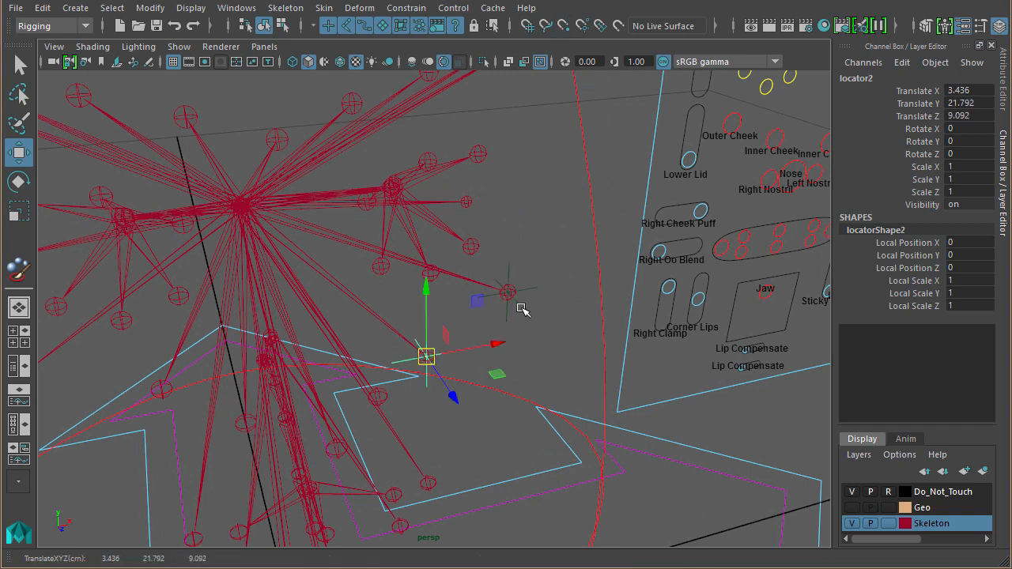
- Rename the locator on the inner cheek joint to Left_InnerCheek_loc, reusing the name of the matching board control
{"action": "left_click_drag", "start_coordinate": [746, 244], "coordinate": [582, 273], "text": "alt"}
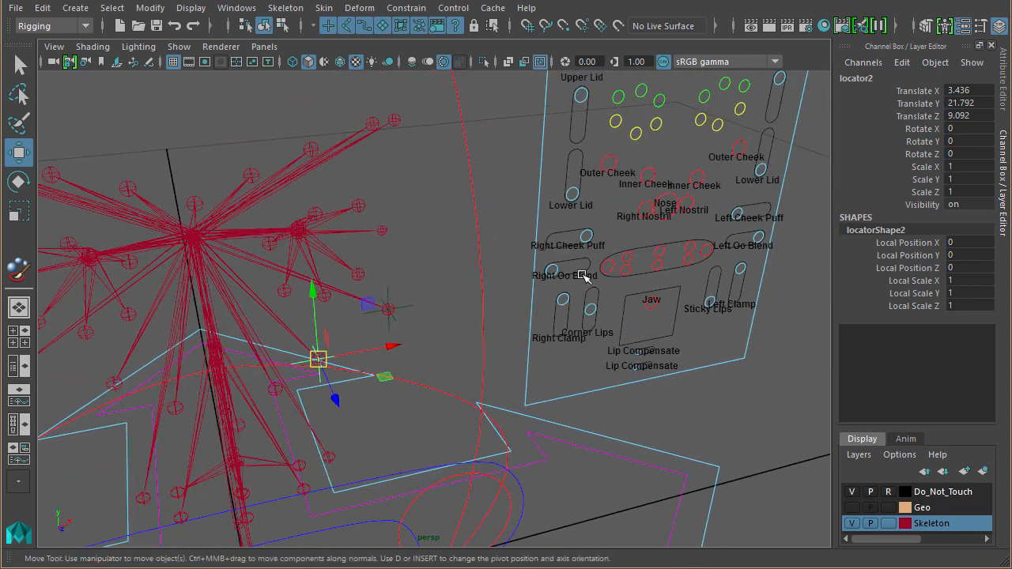
{"action": "left_click", "coordinate": [697, 176]}
{"action": "double_click", "coordinate": [904, 80]}
{"action": "key", "text": "ctrl+c"}
{"action": "key", "text": "Return"}
{"action": "left_click", "coordinate": [320, 359]}
{"action": "double_click", "coordinate": [874, 78]}
{"action": "key", "text": "ctrl+v"}
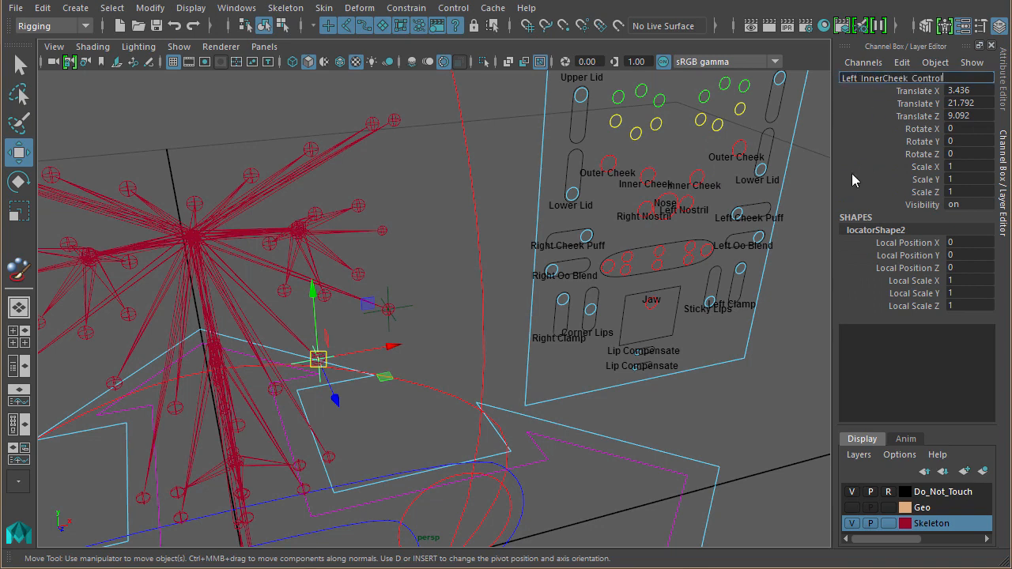
{"action": "key", "text": "BackSpace"}
{"action": "key", "text": "BackSpace"}
{"action": "key", "text": "BackSpace"}
{"action": "key", "text": "BackSpace"}
{"action": "key", "text": "BackSpace"}
{"action": "key", "text": "BackSpace"}
{"action": "key", "text": "BackSpace"}
{"action": "type", "text": "loc"}
{"action": "key", "text": "Return"}
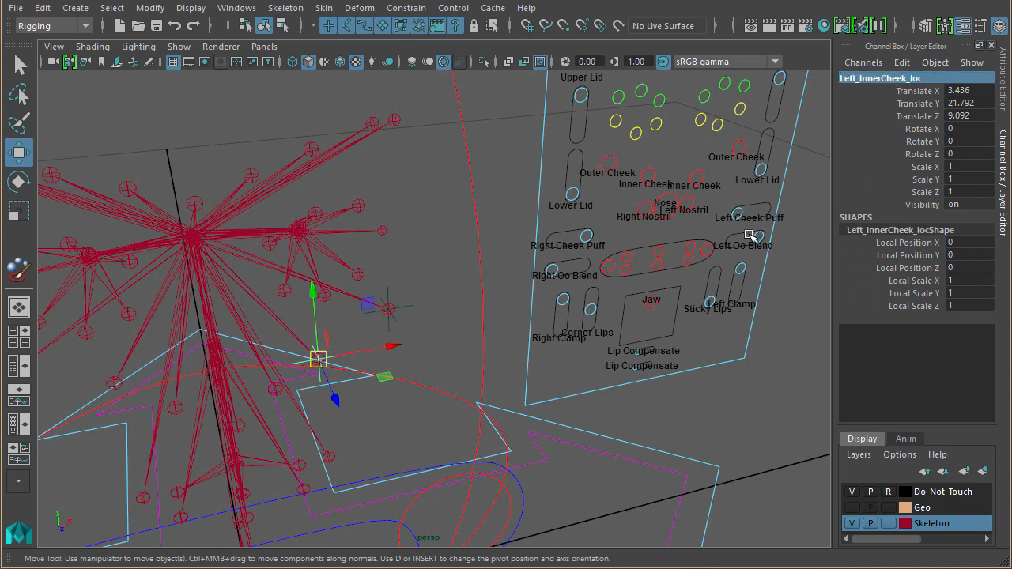
- Rename the locator on the outer cheek joint to Left_OuterCheek_loc, reusing the name of the matching board control
{"action": "left_click", "coordinate": [739, 144]}
{"action": "double_click", "coordinate": [898, 78]}
{"action": "key", "text": "ctrl+c"}
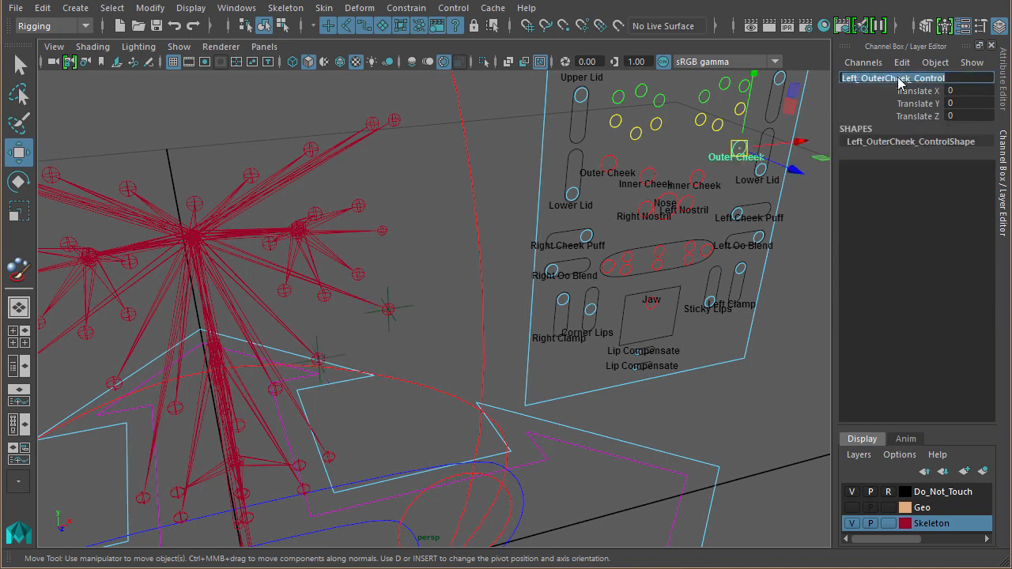
{"action": "left_click", "coordinate": [387, 309]}
{"action": "double_click", "coordinate": [893, 78]}
{"action": "key", "text": "ctrl+v"}
{"action": "key", "text": "BackSpace"}
{"action": "key", "text": "BackSpace"}
{"action": "key", "text": "BackSpace"}
{"action": "key", "text": "BackSpace"}
{"action": "key", "text": "BackSpace"}
{"action": "key", "text": "BackSpace"}
{"action": "key", "text": "BackSpace"}
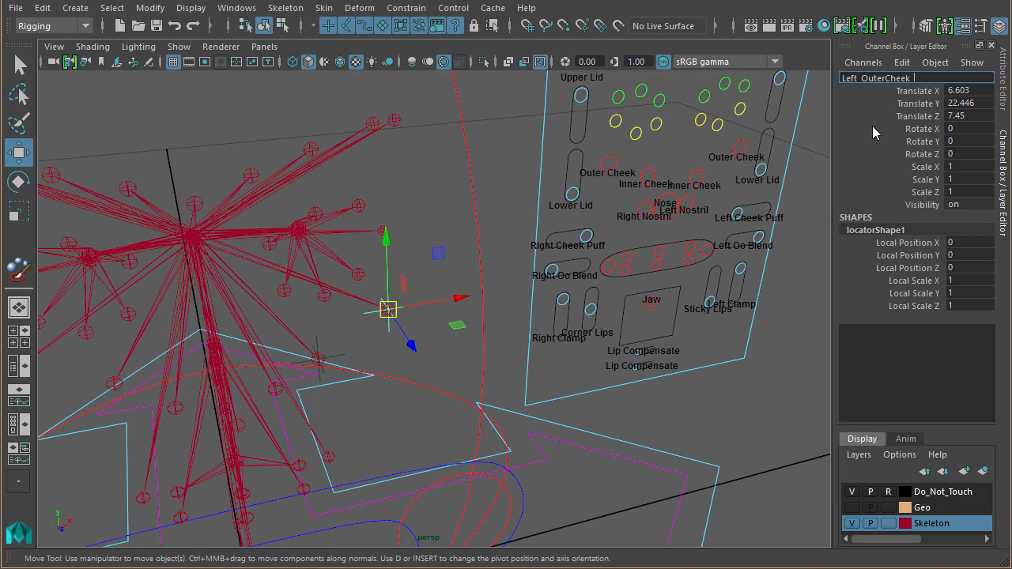
{"action": "type", "text": "loc"}
{"action": "key", "text": "Return"}
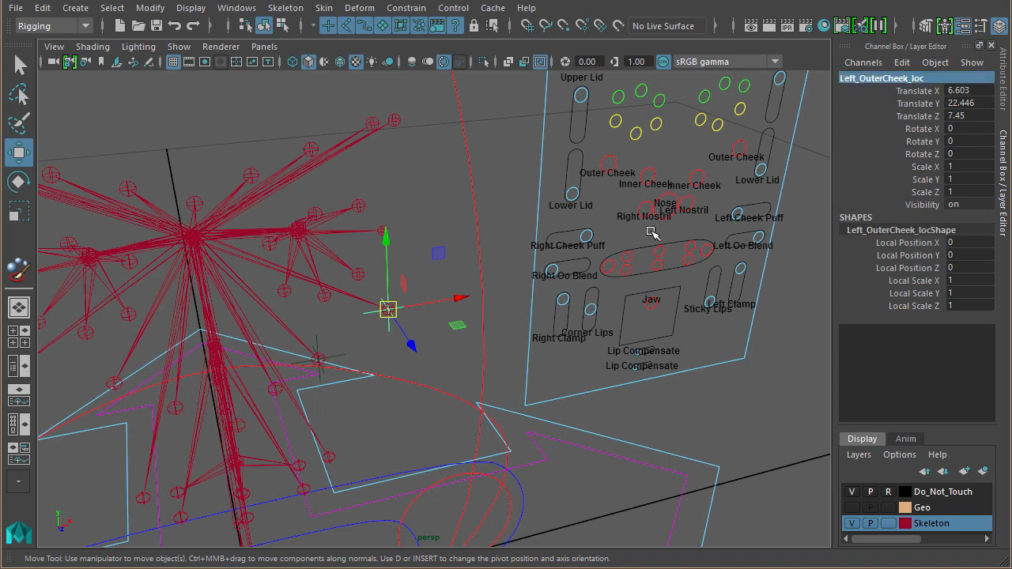
- Select both left cheek locators and freeze their transformations
{"action": "right_click_drag", "start_coordinate": [435, 274], "coordinate": [523, 273], "text": "alt"}
{"action": "middle_click_drag", "start_coordinate": [523, 272], "coordinate": [570, 243], "text": "alt"}
{"action": "left_click", "coordinate": [387, 319], "text": "shift"}
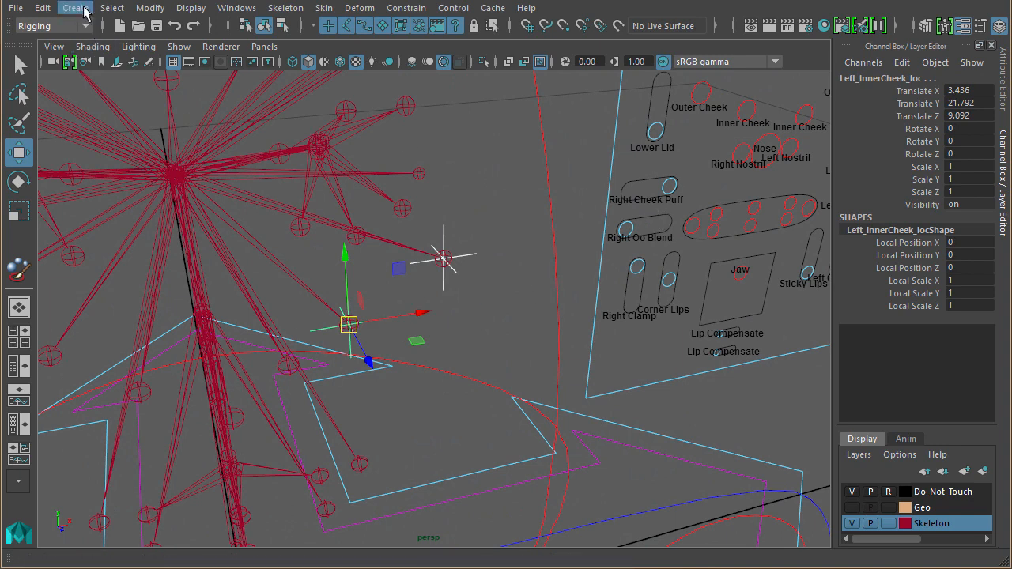
{"action": "left_click", "coordinate": [153, 11]}
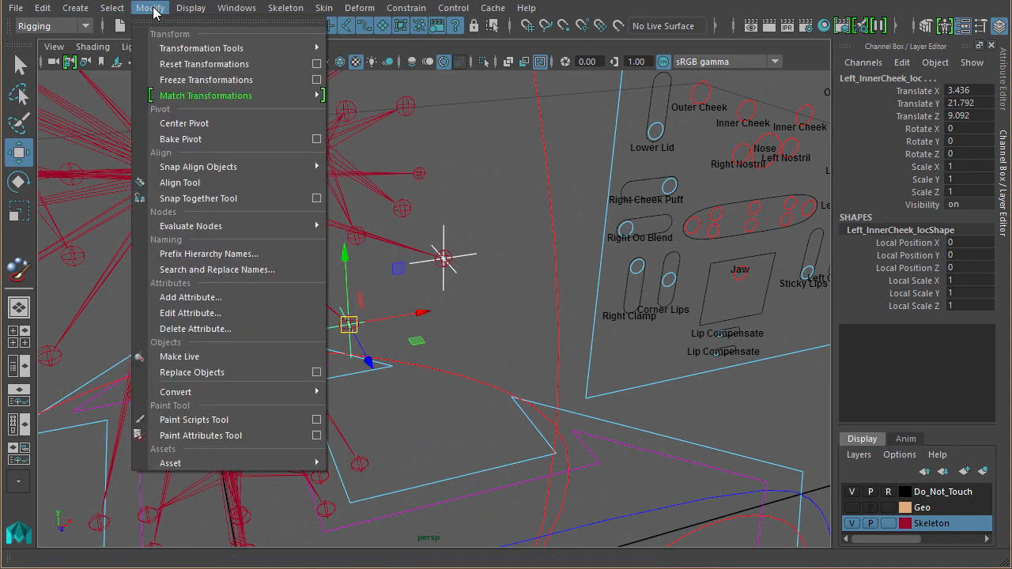
{"action": "left_click", "coordinate": [189, 79]}
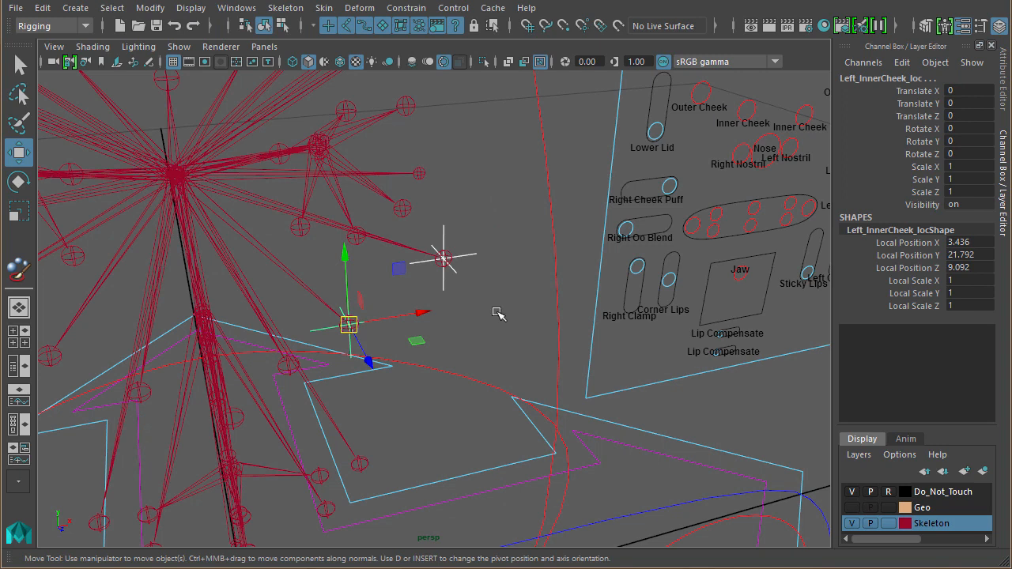
{"action": "middle_click_drag", "start_coordinate": [702, 231], "coordinate": [514, 277], "text": "alt"}
{"action": "left_click", "coordinate": [734, 134]}
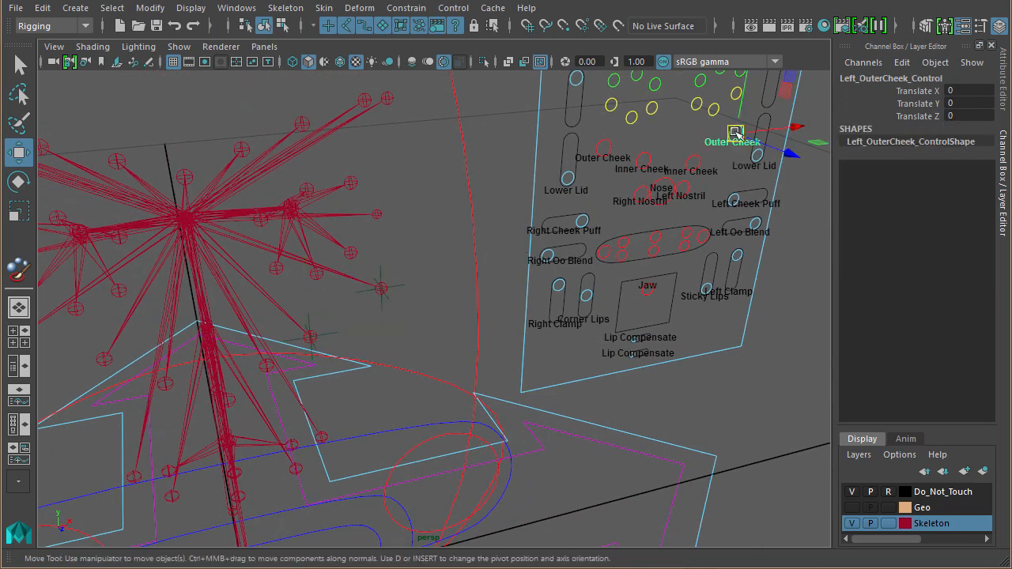
{"action": "left_click", "coordinate": [403, 365]}
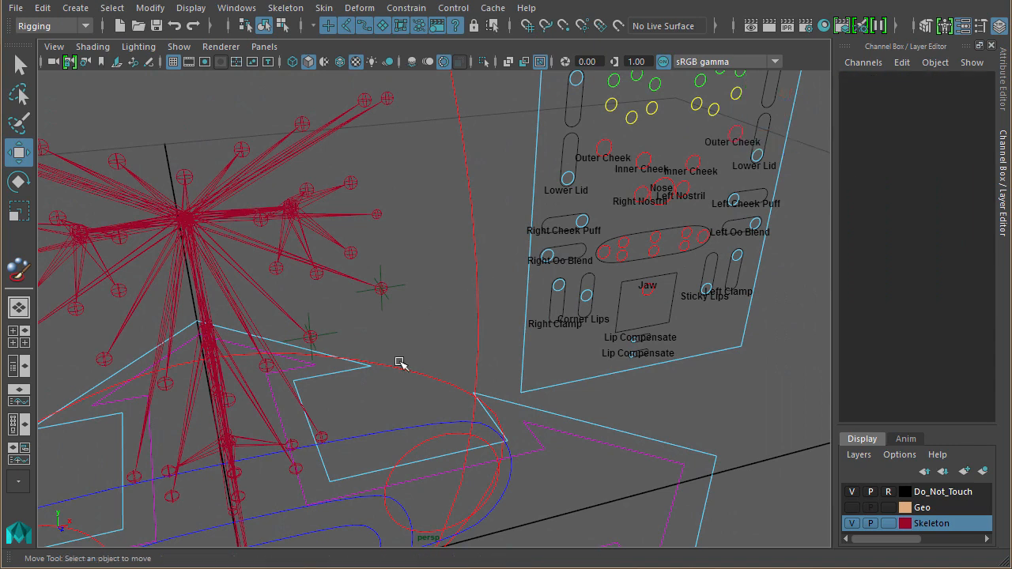
{"action": "scroll", "coordinate": [394, 342], "scroll_direction": "down", "scroll_amount": 1}
{"action": "left_click_drag", "start_coordinate": [585, 327], "coordinate": [587, 328], "text": "alt"}
{"action": "scroll", "coordinate": [587, 328], "scroll_direction": "up", "scroll_amount": 1}
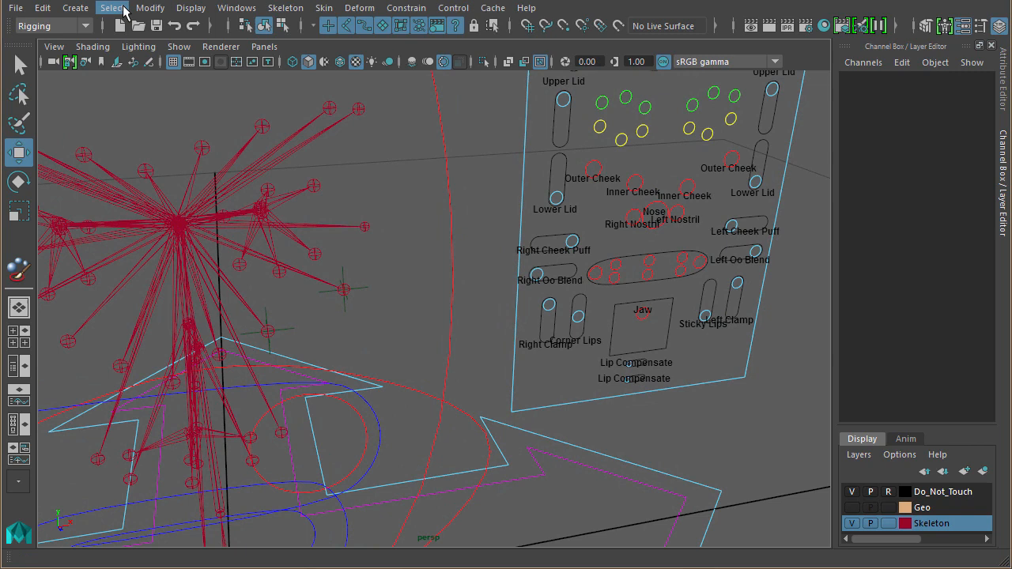
- Open the Connection Editor
{"action": "left_click", "coordinate": [237, 8]}
{"action": "mouse_move", "coordinate": [285, 64]}
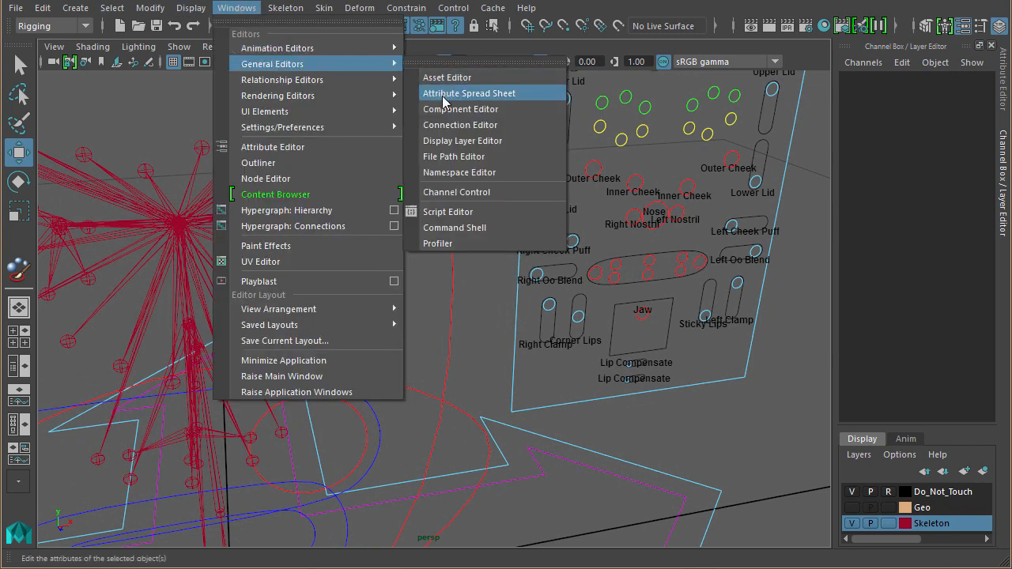
{"action": "left_click", "coordinate": [457, 191]}
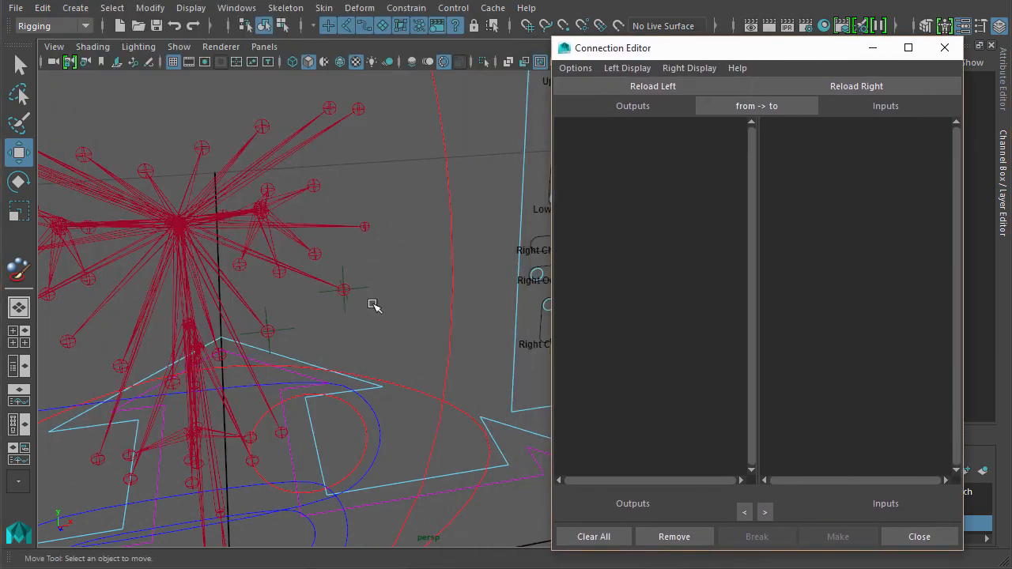
- Load Left_InnerCheek_loc and Left_OuterCheek_loc as the connection inputs and hide their non-keyable attributes
{"action": "mouse_move", "coordinate": [373, 305]}
{"action": "left_mouse_down", "text": "alt"}
{"action": "mouse_move", "coordinate": [198, 305]}
{"action": "mouse_move", "coordinate": [413, 338]}
{"action": "mouse_move", "coordinate": [379, 316]}
{"action": "left_mouse_up", "text": "alt"}
{"action": "left_click", "coordinate": [114, 319]}
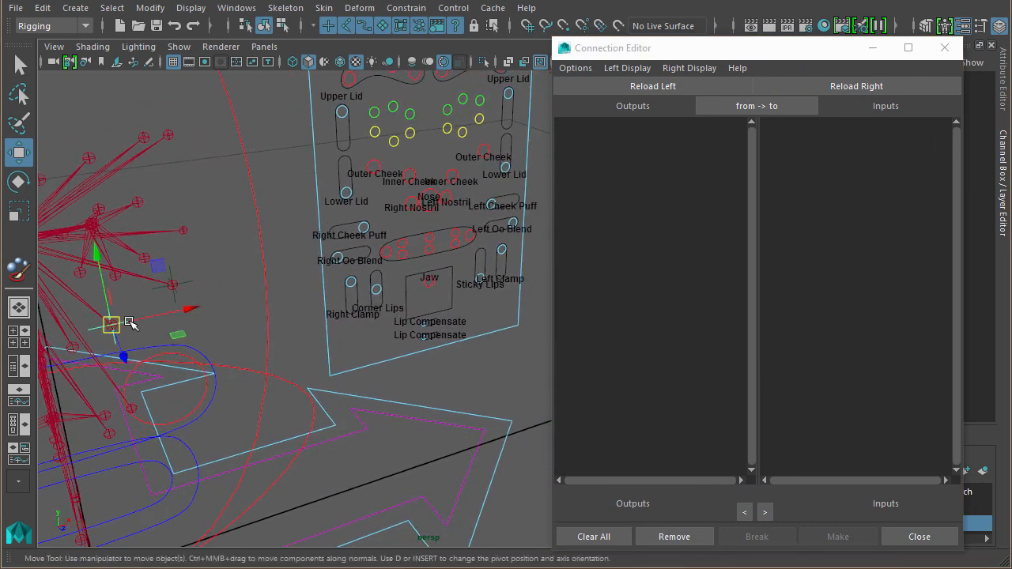
{"action": "left_click", "coordinate": [192, 282]}
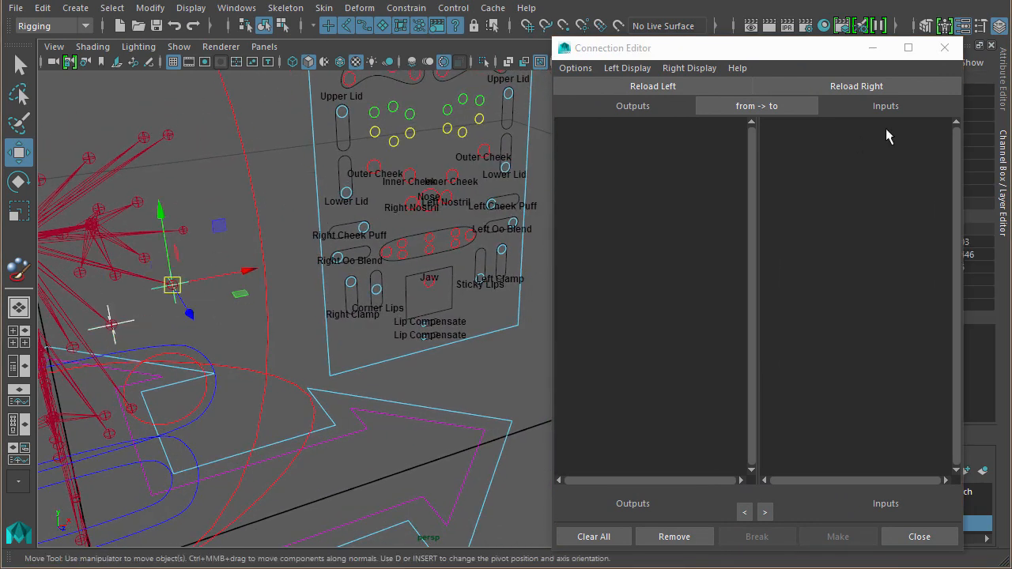
{"action": "left_click", "coordinate": [897, 83]}
{"action": "left_click", "coordinate": [680, 67]}
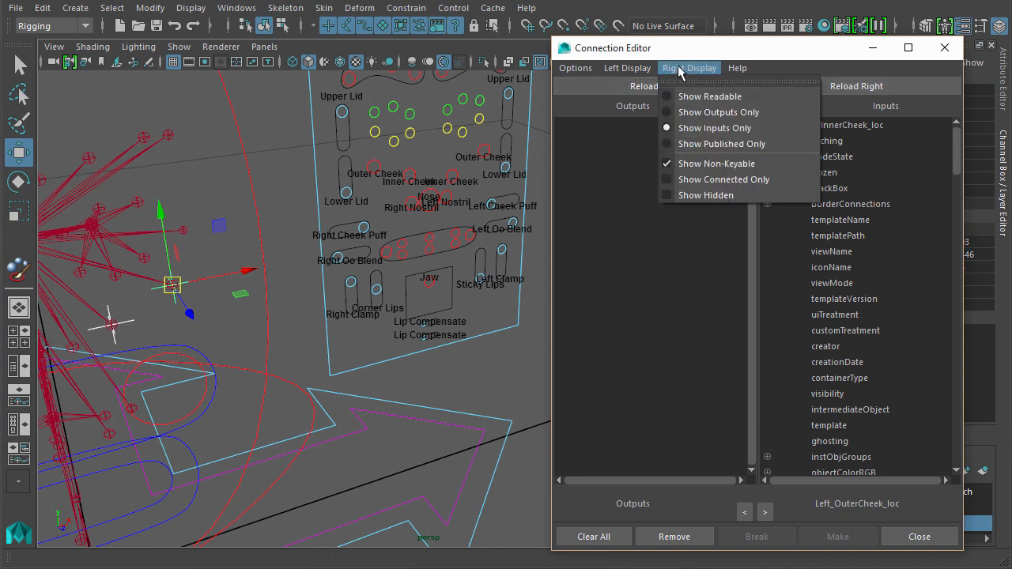
{"action": "left_click", "coordinate": [699, 163]}
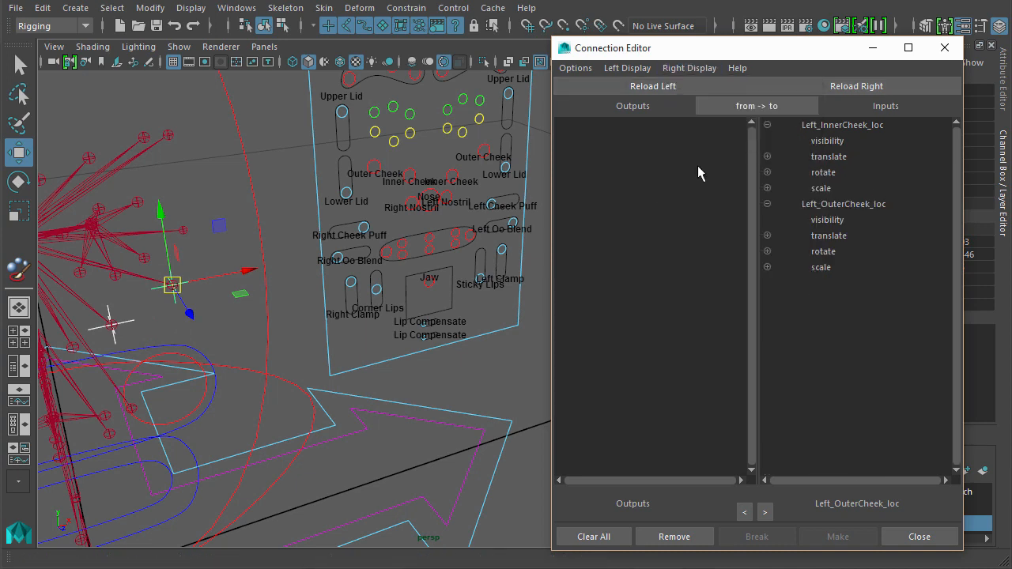
- Load Left_InnerCheek_Control and Left_OuterCheek_Control as the connection outputs
{"action": "left_click", "coordinate": [449, 176]}
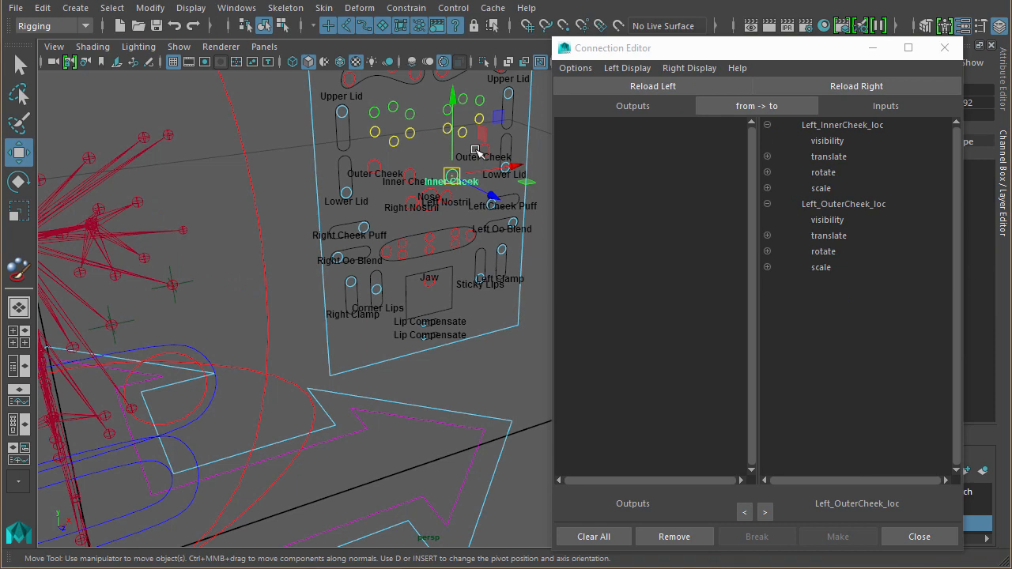
{"action": "left_click", "coordinate": [478, 151], "text": "shift"}
{"action": "left_click", "coordinate": [599, 88]}
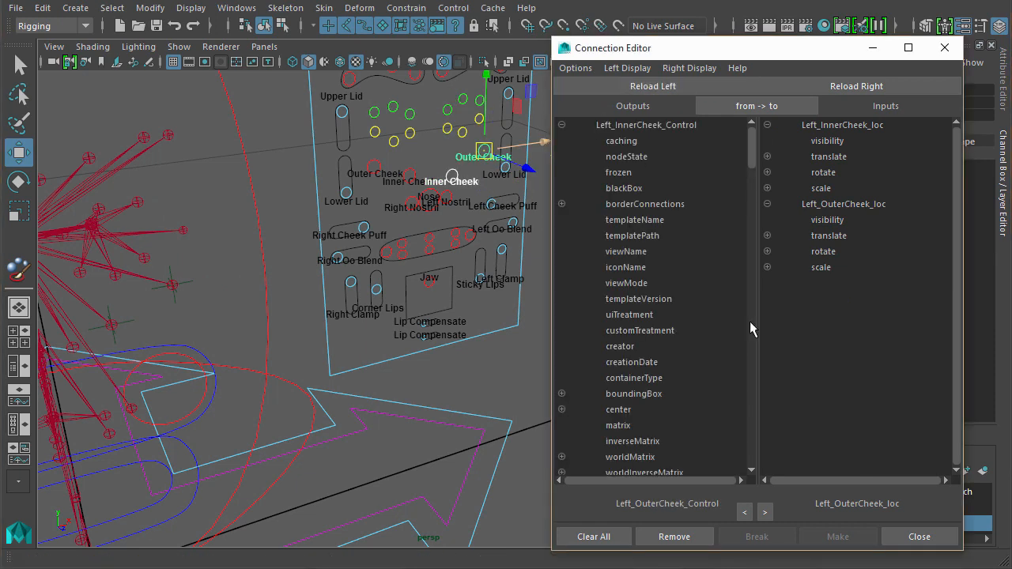
- Hide the non-keyable attributes on the output side and expand the translate attributes of both left cheek controls
{"action": "left_click", "coordinate": [639, 68]}
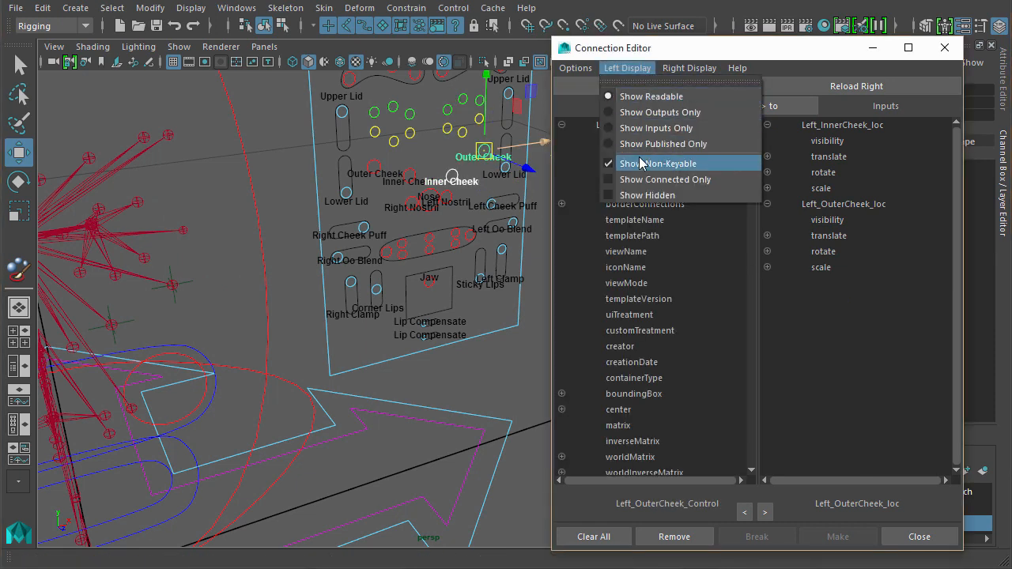
{"action": "left_click", "coordinate": [639, 160]}
{"action": "left_click", "coordinate": [562, 172]}
{"action": "left_click", "coordinate": [562, 141]}
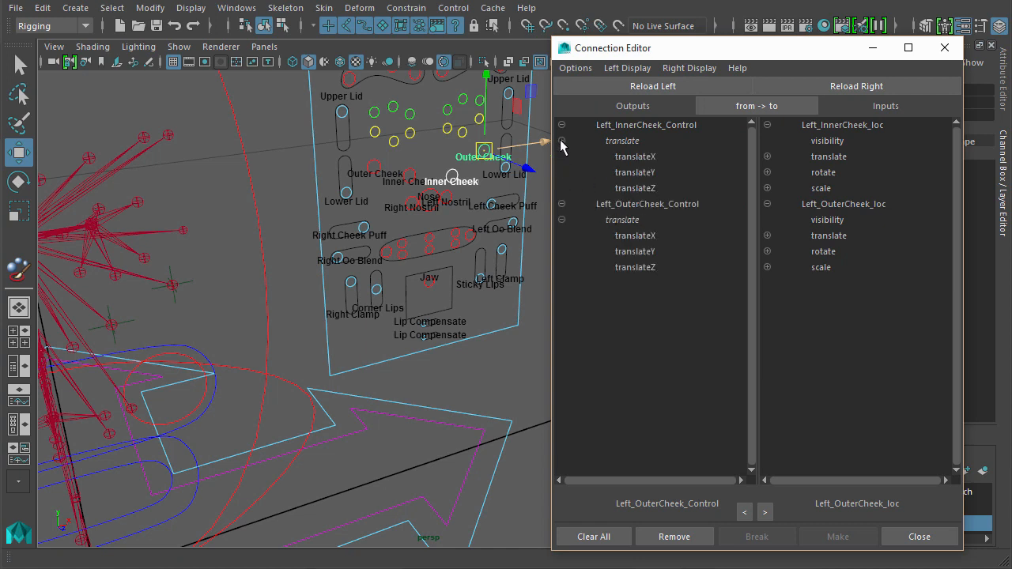
- Connect translate from Left_InnerCheek_Control to Left_InnerCheek_loc and from Left_OuterCheek_Control to Left_OuterCheek_loc, and close the Connection Editor
{"action": "left_click", "coordinate": [659, 143]}
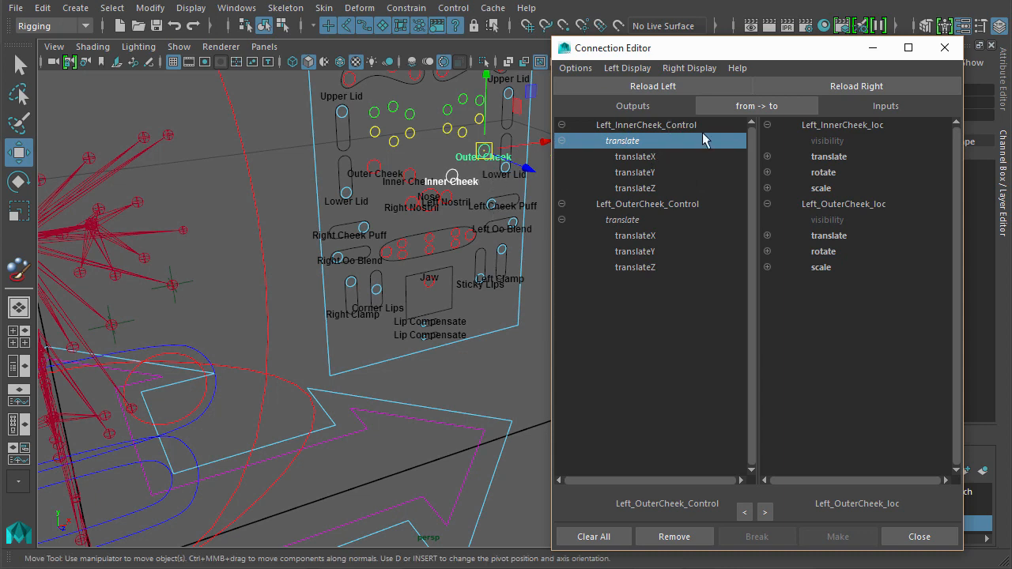
{"action": "left_click", "coordinate": [857, 158]}
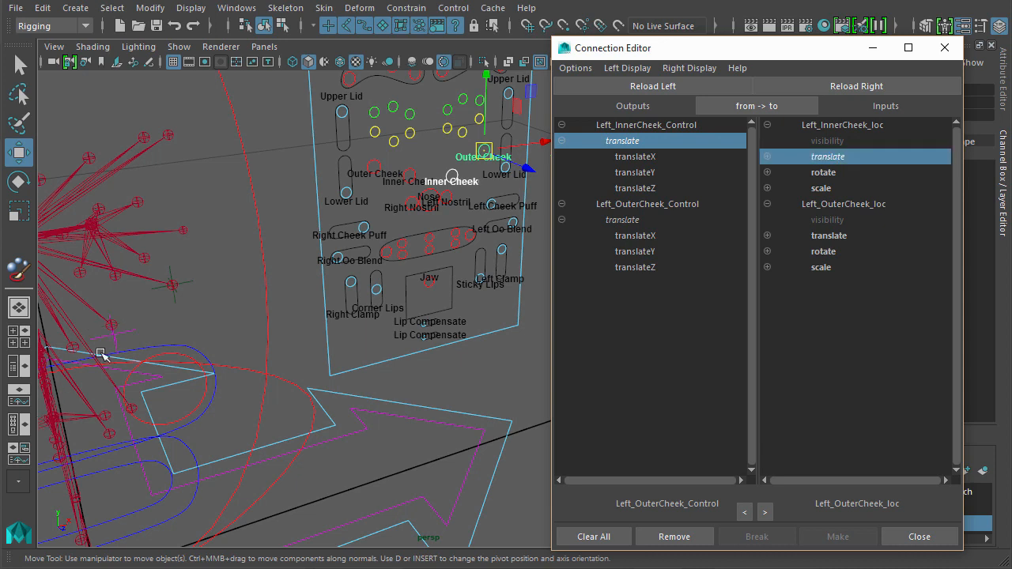
{"action": "left_click_drag", "start_coordinate": [234, 373], "coordinate": [260, 364], "text": "alt"}
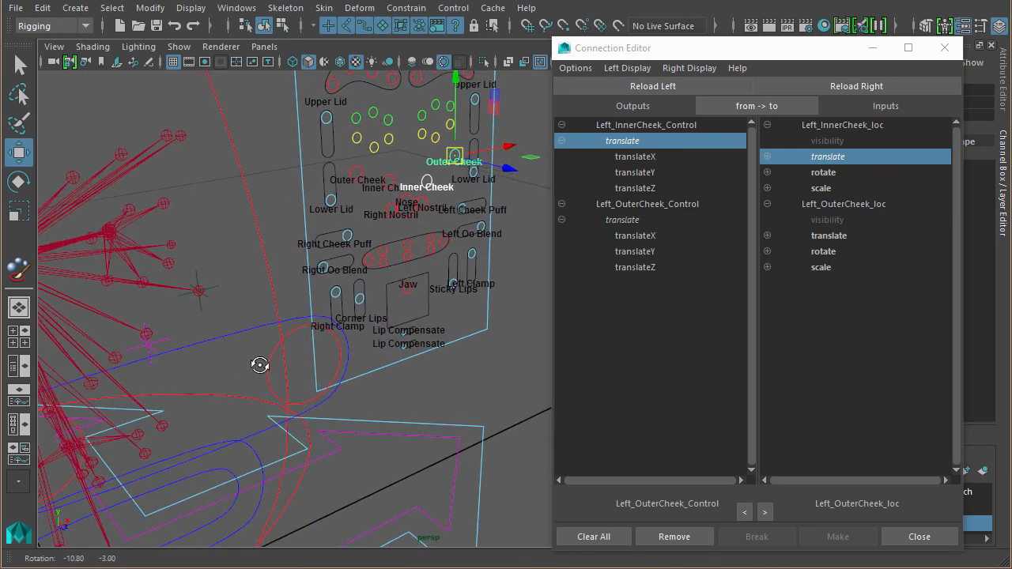
{"action": "left_click", "coordinate": [632, 221]}
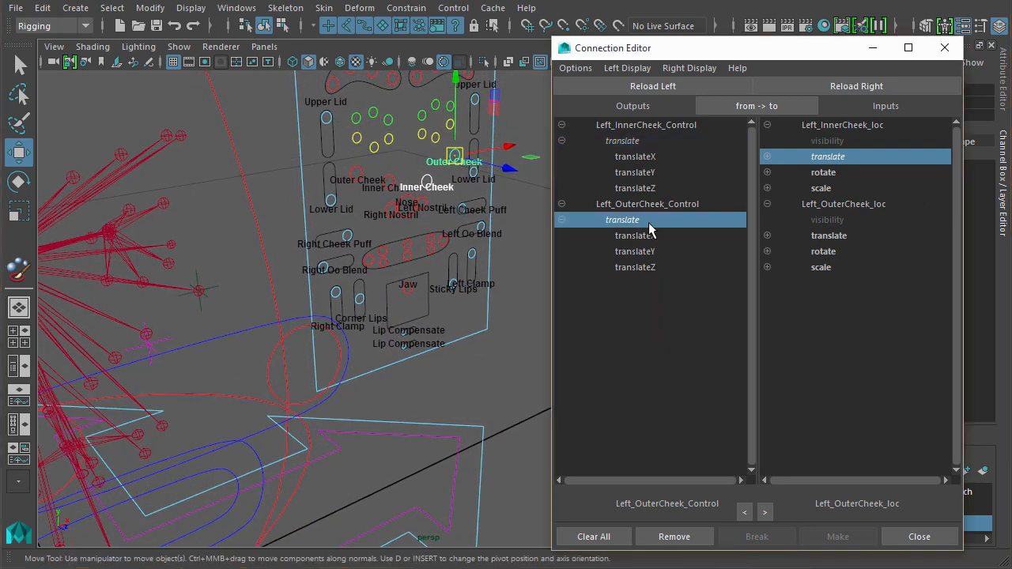
{"action": "left_click", "coordinate": [850, 231]}
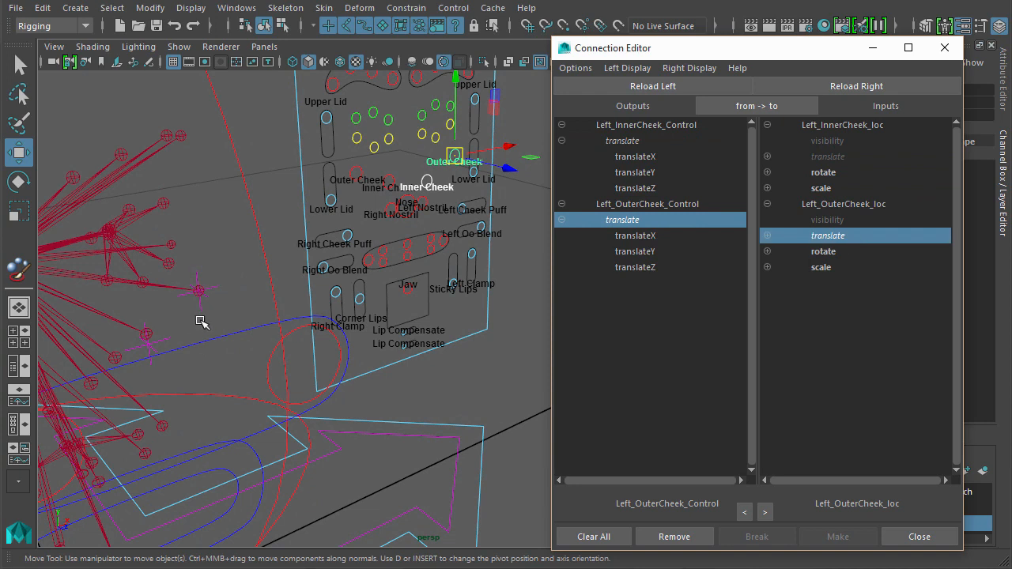
{"action": "left_click", "coordinate": [936, 54]}
- Set Left_InnerCheek_Control's Translate Y to 0
{"action": "left_click_drag", "start_coordinate": [395, 293], "coordinate": [396, 286], "text": "alt"}
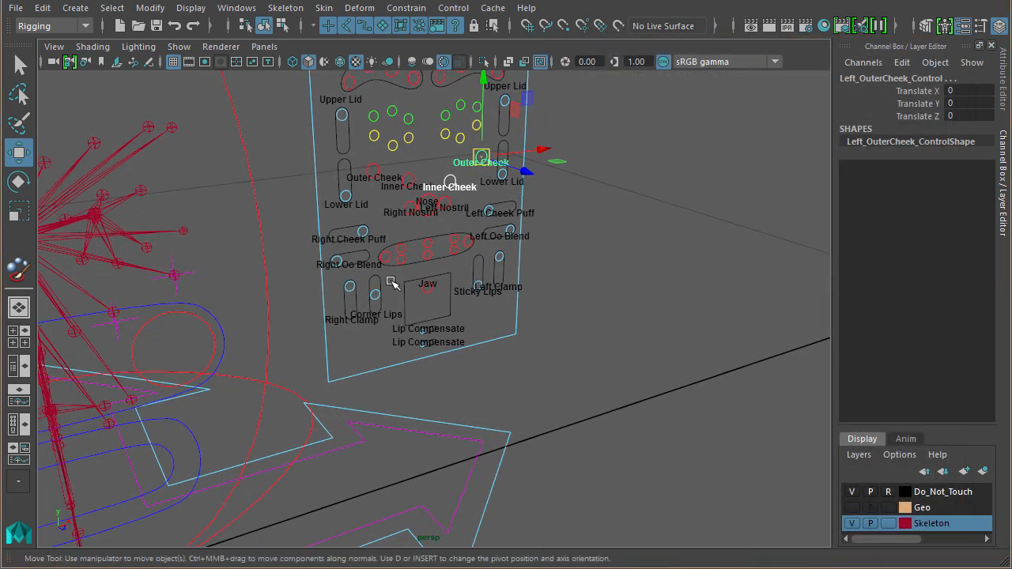
{"action": "left_click", "coordinate": [644, 205]}
{"action": "left_click", "coordinate": [458, 178]}
{"action": "left_click", "coordinate": [976, 103]}
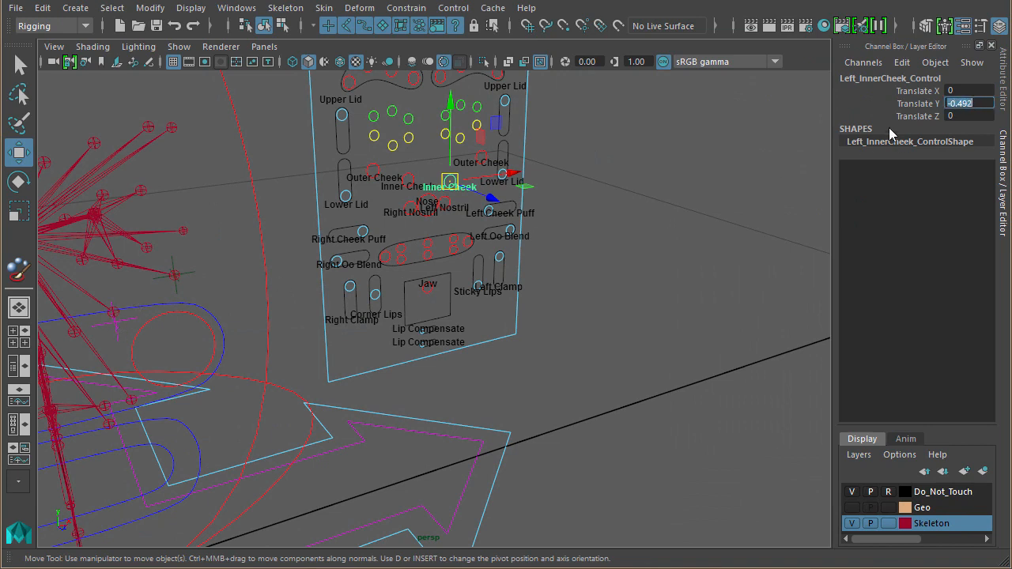
{"action": "type", "text": "0"}
{"action": "key", "text": "Return"}
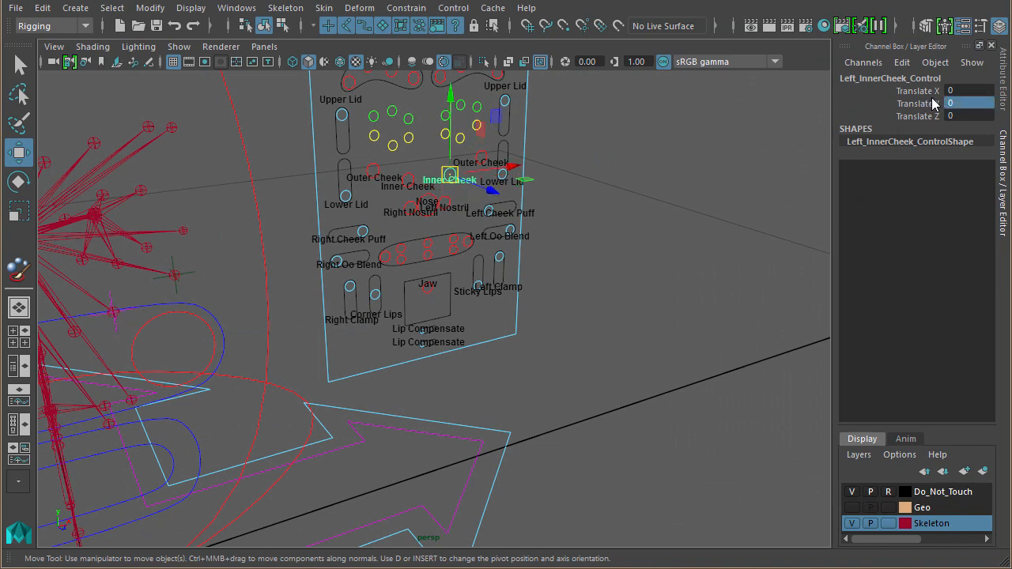
- Test the left outer cheek control on the facial board by moving it slightly, and undo the move
{"action": "mouse_move", "coordinate": [627, 341]}
{"action": "middle_mouse_down", "text": "alt"}
{"action": "mouse_move", "coordinate": [649, 350]}
{"action": "mouse_move", "coordinate": [639, 366]}
{"action": "mouse_move", "coordinate": [635, 347]}
{"action": "middle_mouse_up", "text": "alt"}
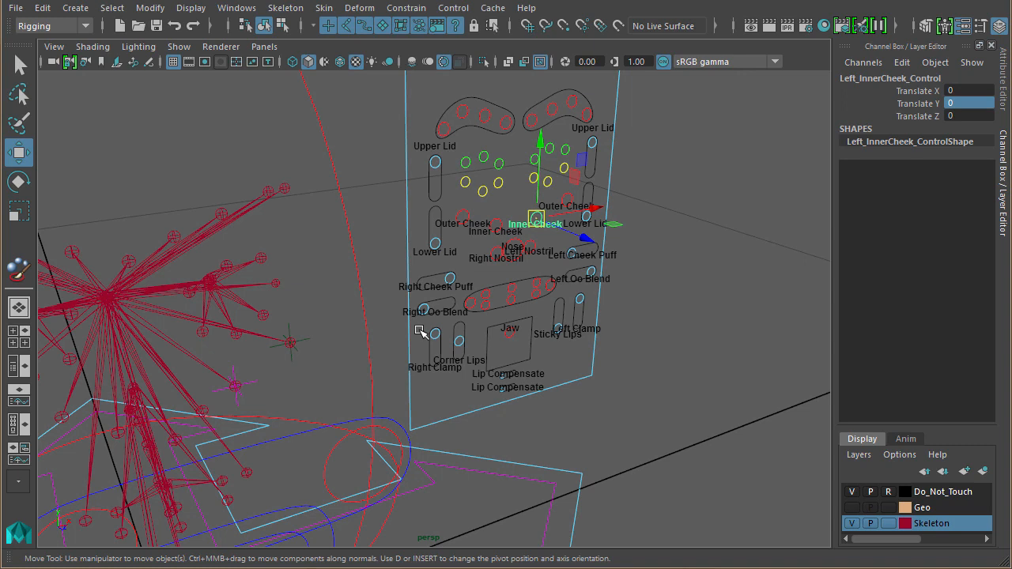
{"action": "left_click", "coordinate": [563, 200]}
{"action": "left_click_drag", "start_coordinate": [562, 197], "coordinate": [575, 206]}
{"action": "key", "text": "ctrl+z"}
- Parent-constrain l_outer_cheek_bind to Left_OuterCheek_loc with Maintain offset enabled
{"action": "right_click_drag", "start_coordinate": [340, 393], "coordinate": [377, 348], "text": "alt"}
{"action": "middle_click_drag", "start_coordinate": [377, 348], "coordinate": [447, 261], "text": "alt"}
{"action": "left_click", "coordinate": [403, 252]}
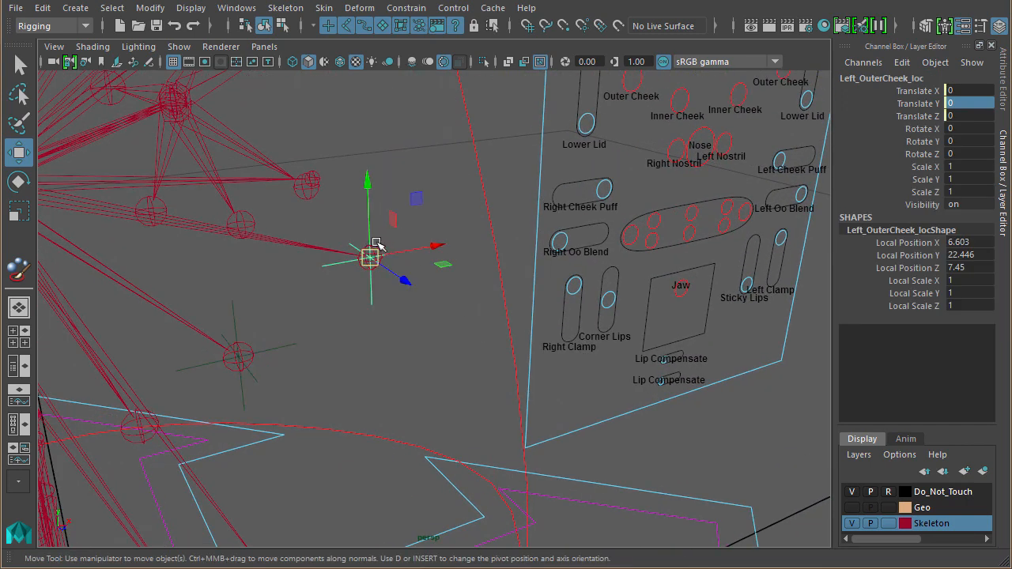
{"action": "left_click", "coordinate": [376, 242]}
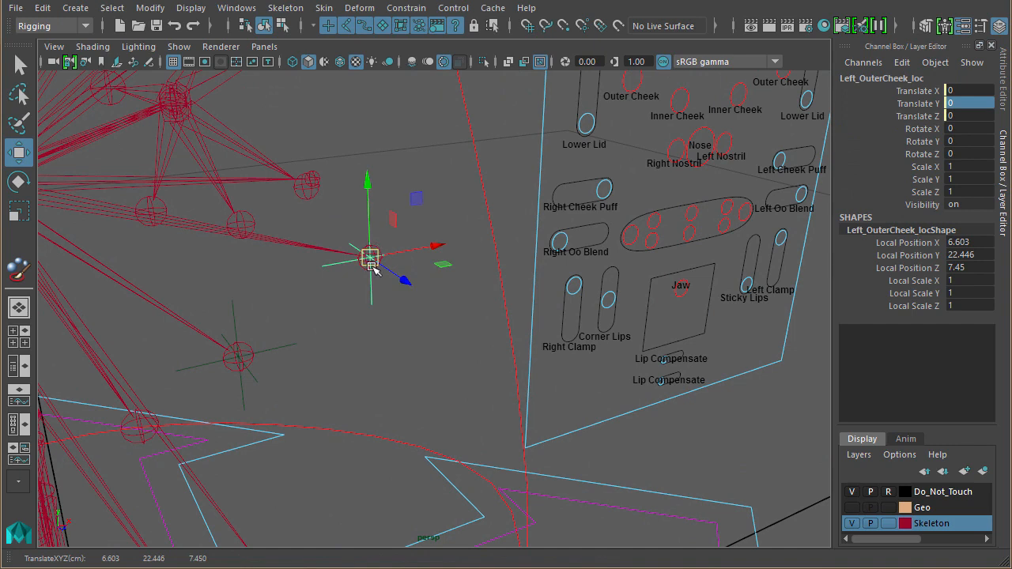
{"action": "key", "text": "t"}
{"action": "left_click", "coordinate": [379, 246]}
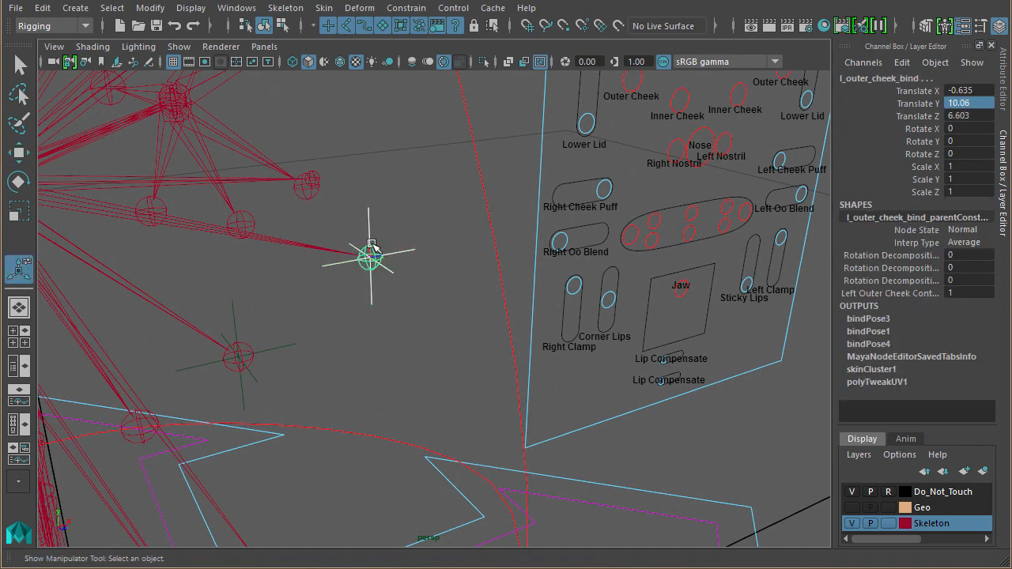
{"action": "left_click", "coordinate": [407, 8]}
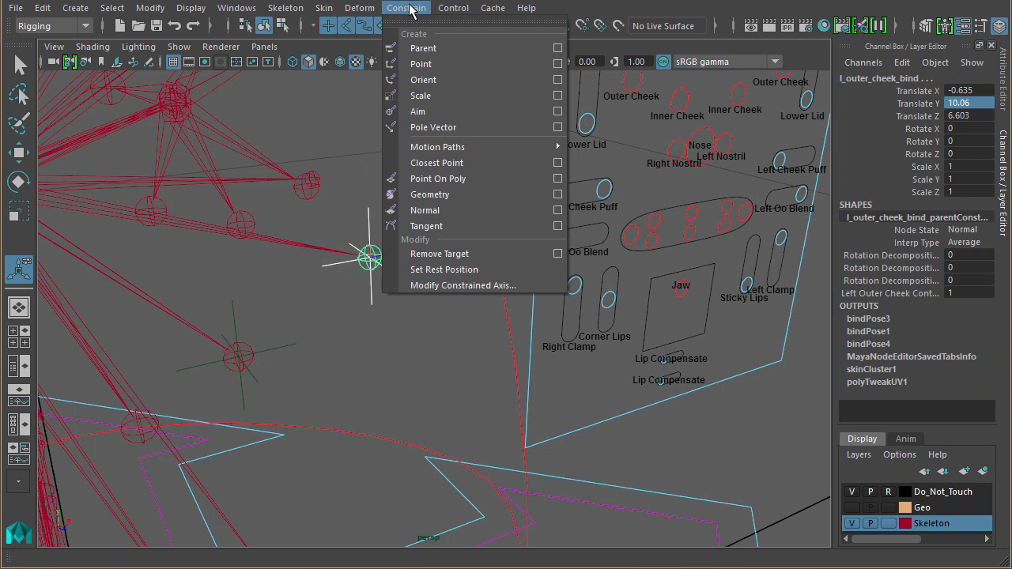
{"action": "left_click", "coordinate": [556, 48]}
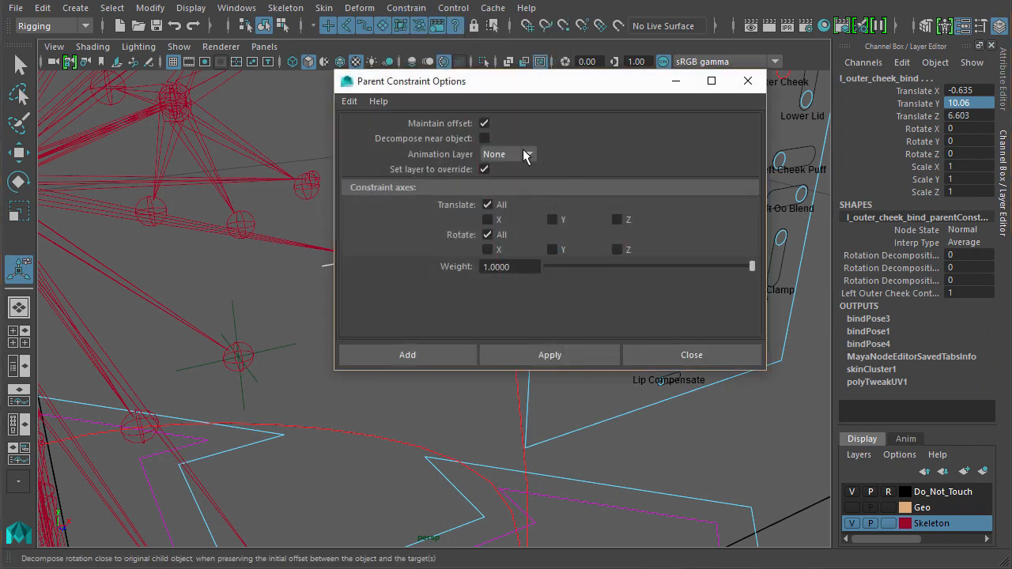
{"action": "left_click", "coordinate": [424, 359]}
- Repeat the parent constraint to drive l_inner_cheek_bind from Left_InnerCheek_loc
{"action": "left_click", "coordinate": [256, 365]}
{"action": "left_click", "coordinate": [248, 342], "text": "shift"}
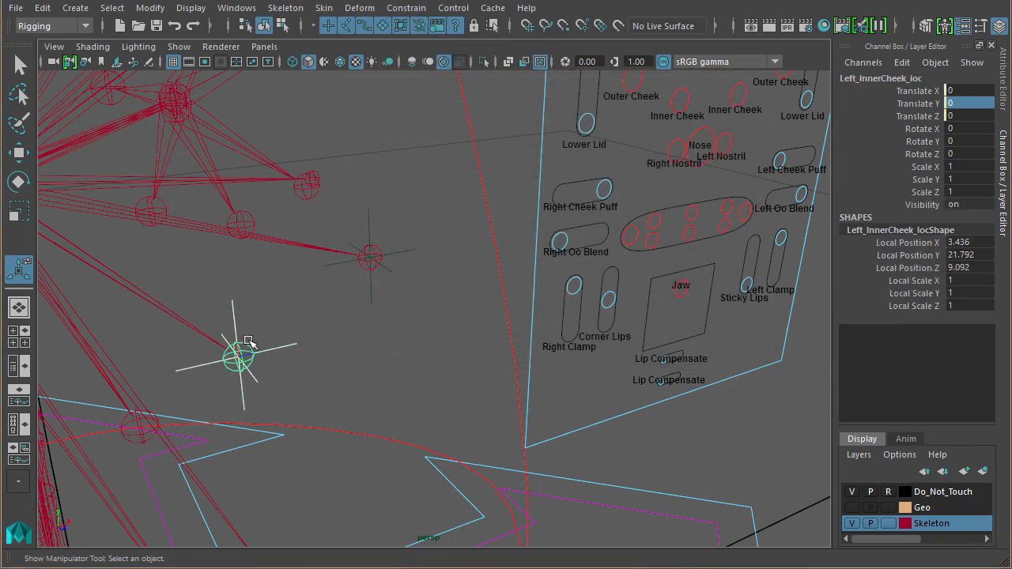
{"action": "key", "text": "g"}
- Make the Geo layer visible to show the head mesh around the skeleton
{"action": "scroll", "coordinate": [604, 276], "scroll_direction": "down", "scroll_amount": 6}
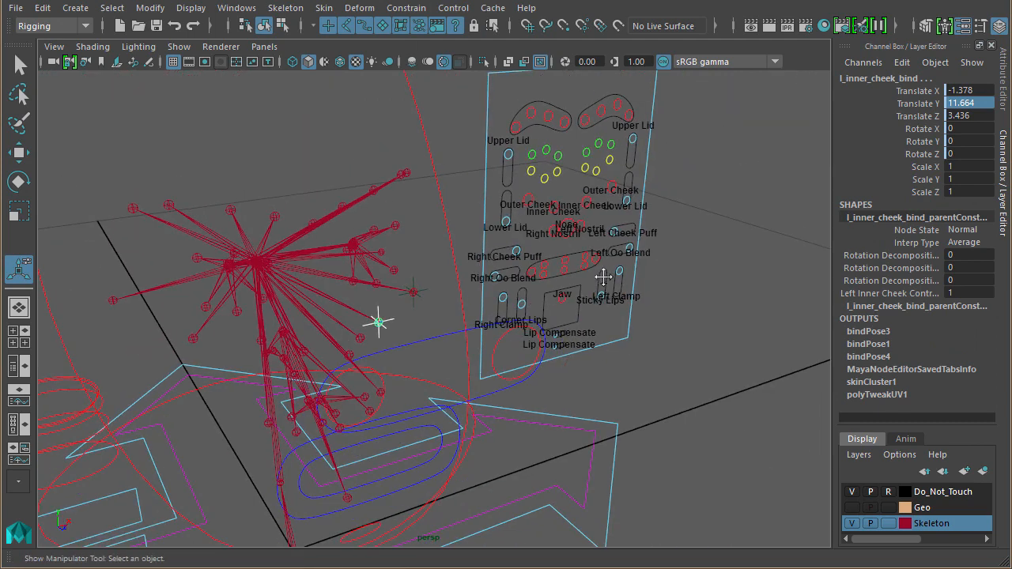
{"action": "left_click_drag", "start_coordinate": [604, 277], "coordinate": [583, 287], "text": "alt"}
{"action": "left_click", "coordinate": [851, 507]}
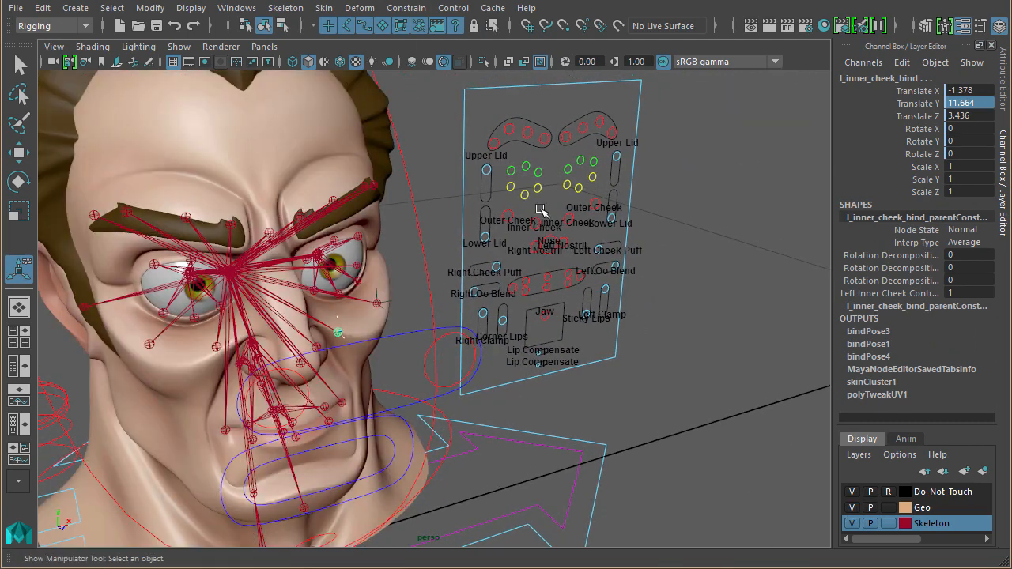
- Test the left inner and outer cheek controls by moving them together up and outward, and undo the move
{"action": "left_click", "coordinate": [566, 215]}
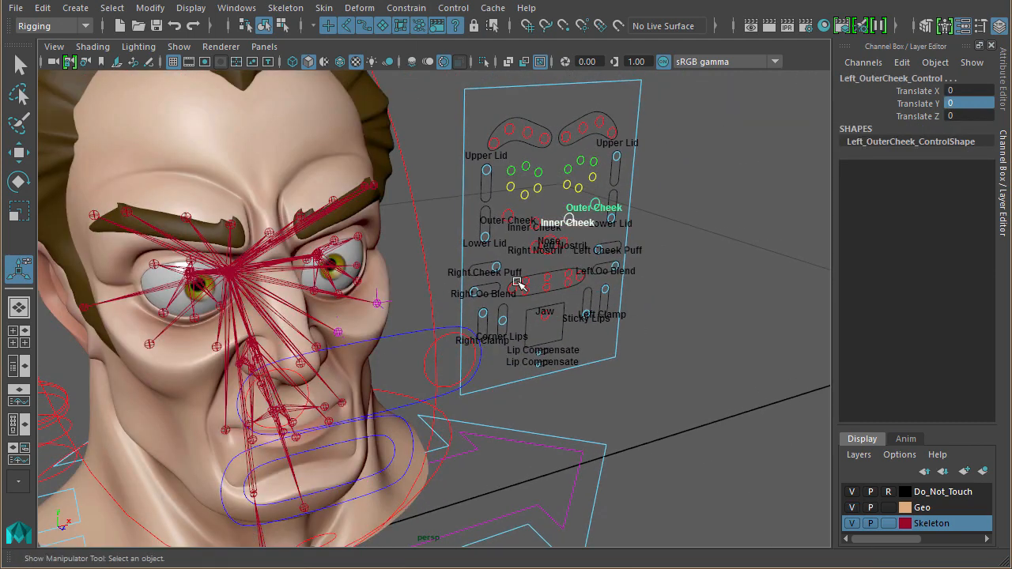
{"action": "key", "text": "w"}
{"action": "left_click_drag", "start_coordinate": [595, 205], "coordinate": [601, 194]}
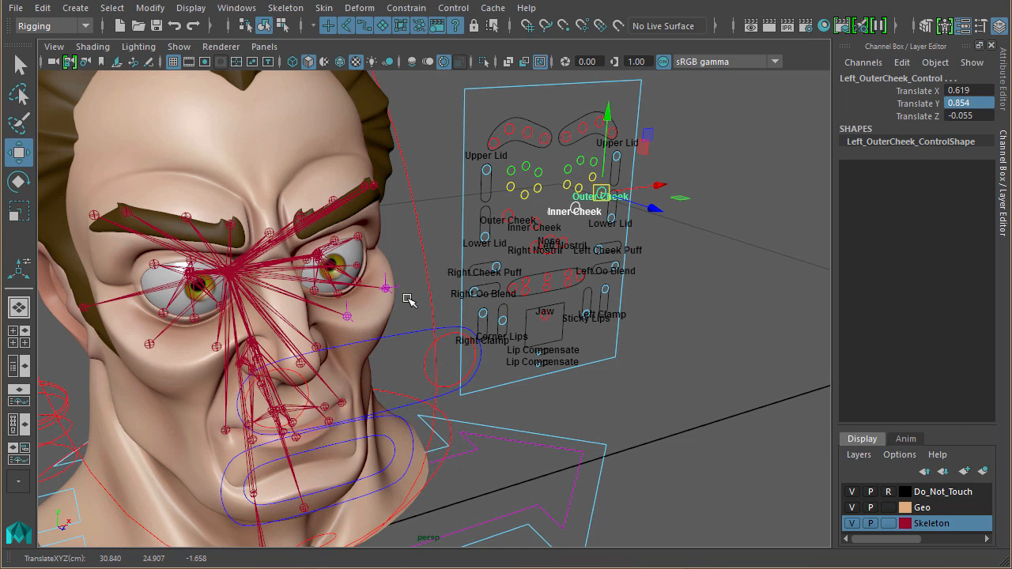
{"action": "key", "text": "ctrl+z"}
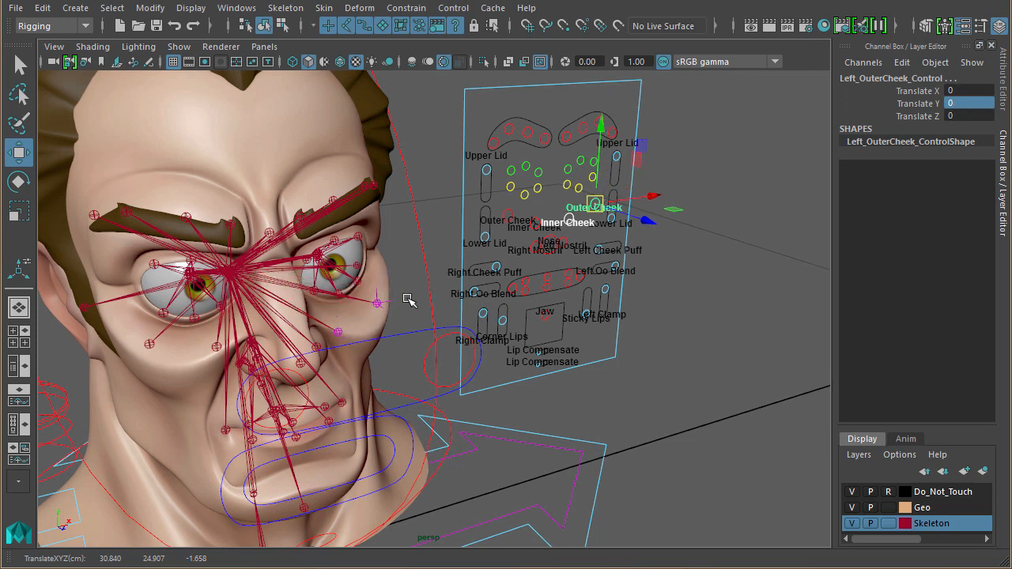
- Examine the left outer cheek bind joint and its locator up close by selecting each one
{"action": "middle_click_drag", "start_coordinate": [284, 366], "coordinate": [333, 340], "text": "alt"}
{"action": "right_click_drag", "start_coordinate": [333, 340], "coordinate": [589, 314], "text": "alt"}
{"action": "middle_click_drag", "start_coordinate": [589, 314], "coordinate": [535, 343], "text": "alt"}
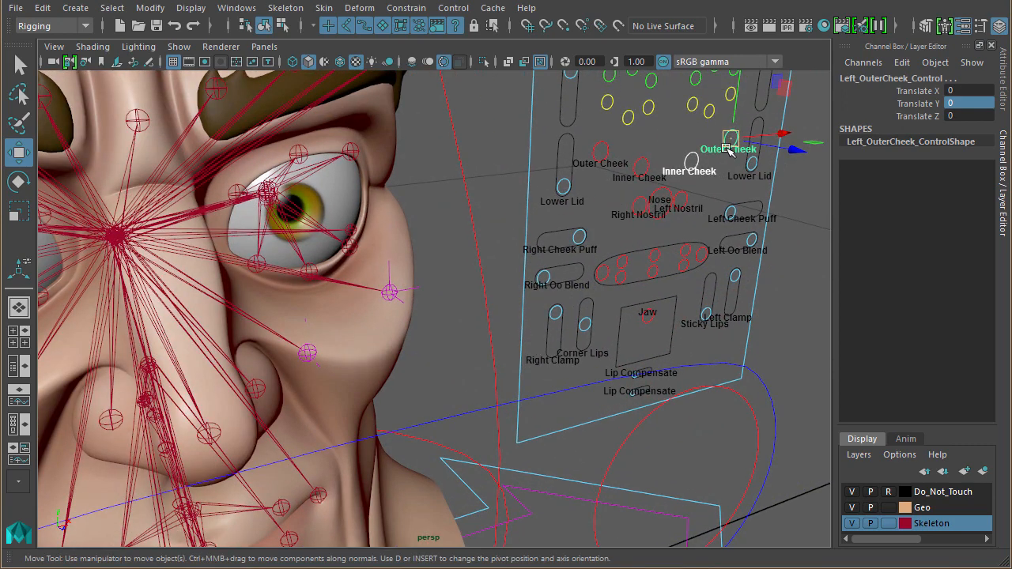
{"action": "left_click", "coordinate": [383, 297]}
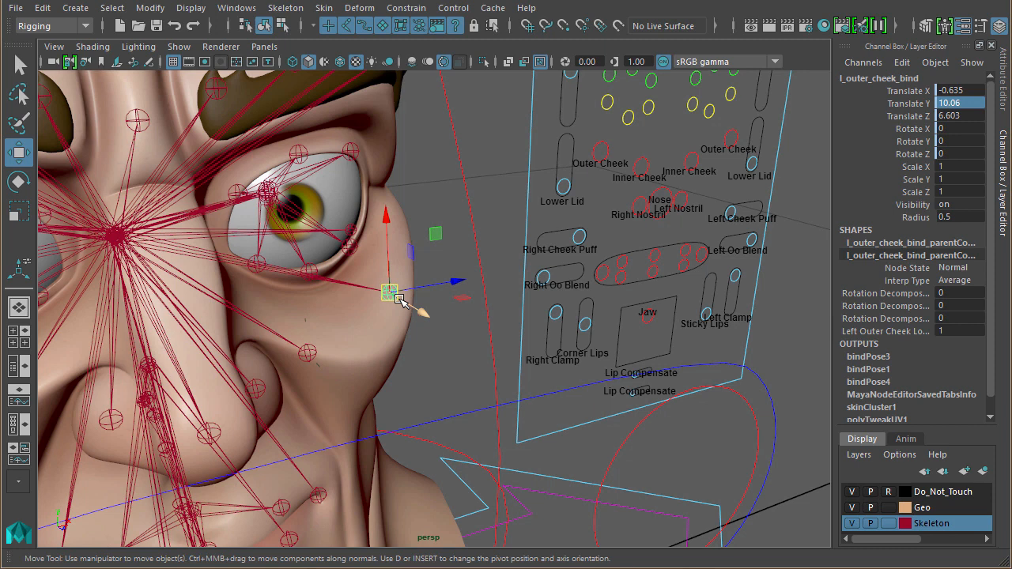
{"action": "left_click", "coordinate": [447, 263]}
{"action": "left_click", "coordinate": [423, 289]}
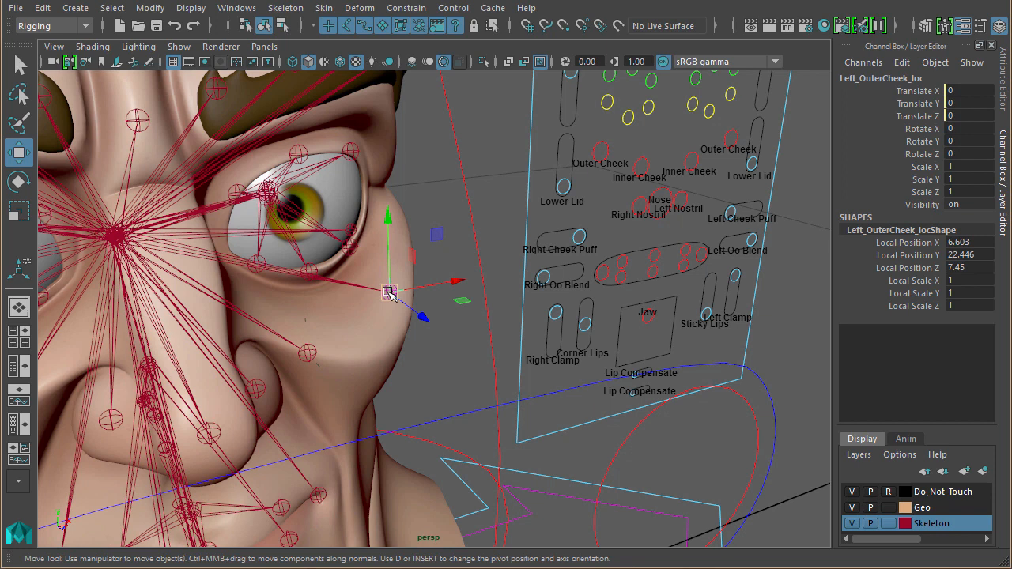
{"action": "left_click", "coordinate": [392, 293]}
- Test-rotate the head_bind joint to check how the cheek locators follow, and undo the rotation
{"action": "left_click_drag", "start_coordinate": [512, 294], "coordinate": [624, 289], "text": "alt"}
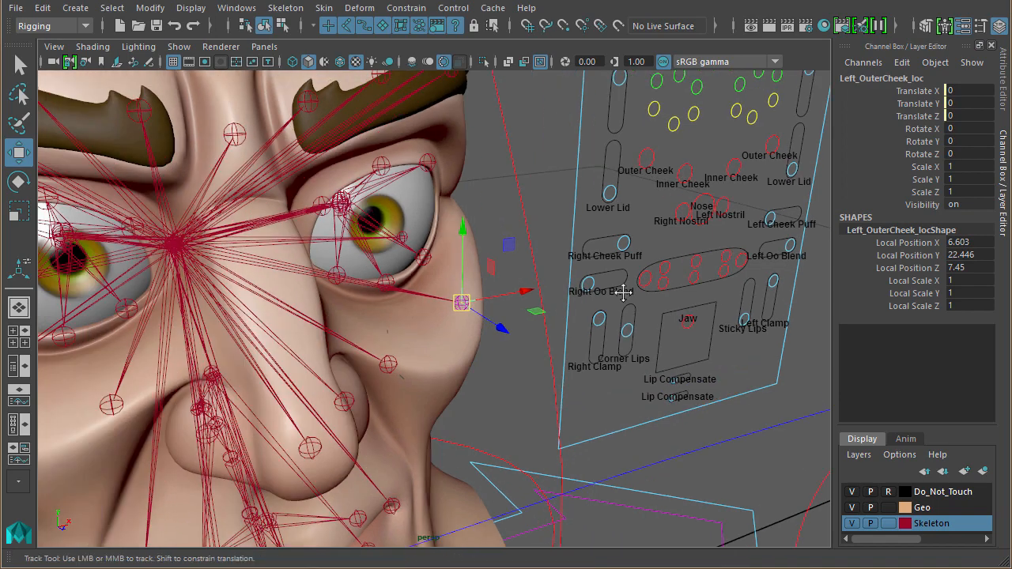
{"action": "right_click_drag", "start_coordinate": [624, 289], "coordinate": [559, 321], "text": "alt"}
{"action": "left_click_drag", "start_coordinate": [558, 321], "coordinate": [490, 271], "text": "alt"}
{"action": "right_click_drag", "start_coordinate": [490, 271], "coordinate": [538, 271], "text": "alt"}
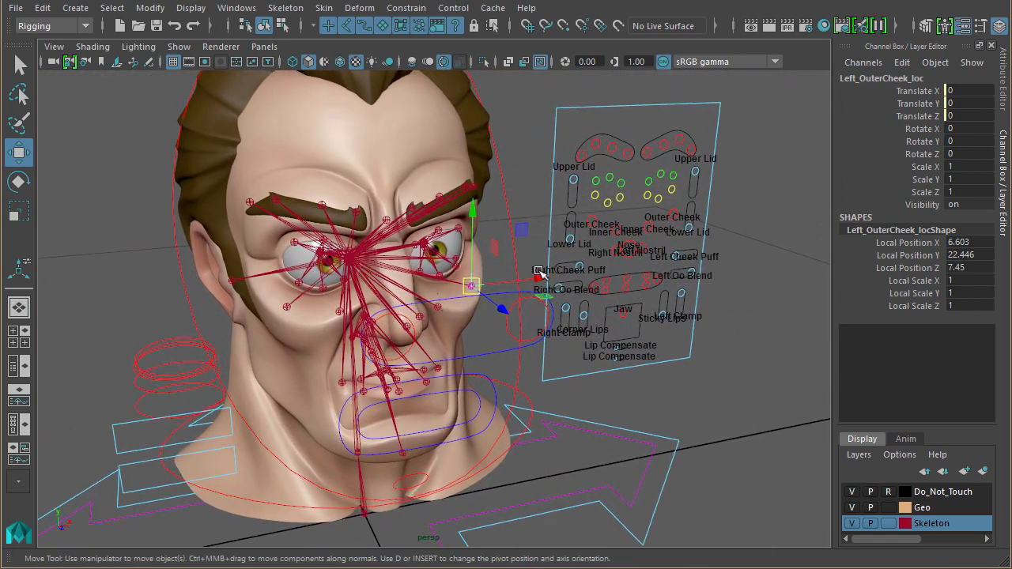
{"action": "left_click", "coordinate": [348, 259]}
{"action": "key", "text": "e"}
{"action": "mouse_move", "coordinate": [375, 278]}
{"action": "left_mouse_down"}
{"action": "mouse_move", "coordinate": [372, 265]}
{"action": "mouse_move", "coordinate": [381, 283]}
{"action": "left_mouse_up"}
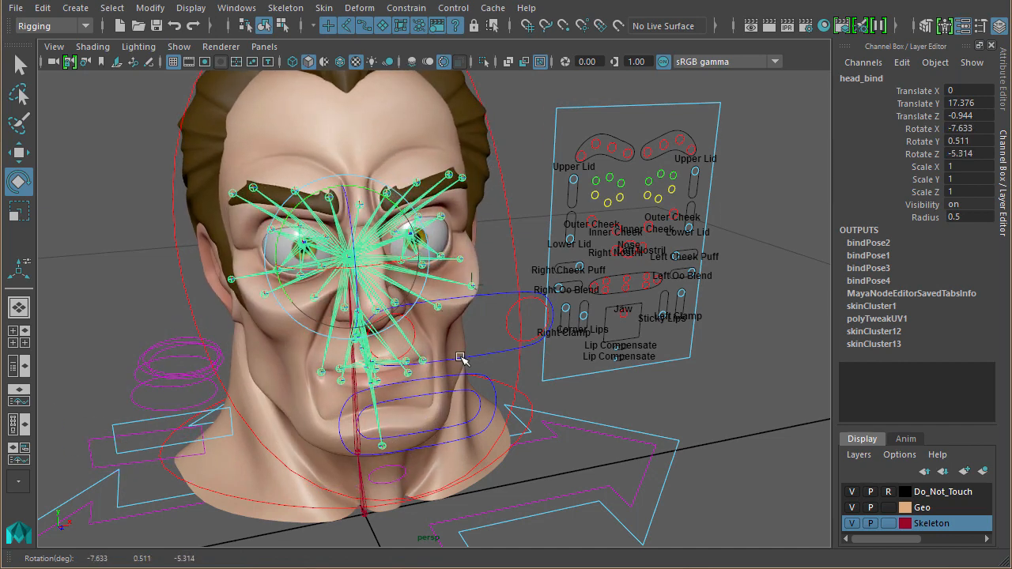
{"action": "key", "text": "ctrl+z"}
- Parent-constrain the head_bind joint to Head_Control
{"action": "left_click_drag", "start_coordinate": [430, 373], "coordinate": [464, 369], "text": "alt"}
{"action": "right_click_drag", "start_coordinate": [464, 369], "coordinate": [545, 291], "text": "alt"}
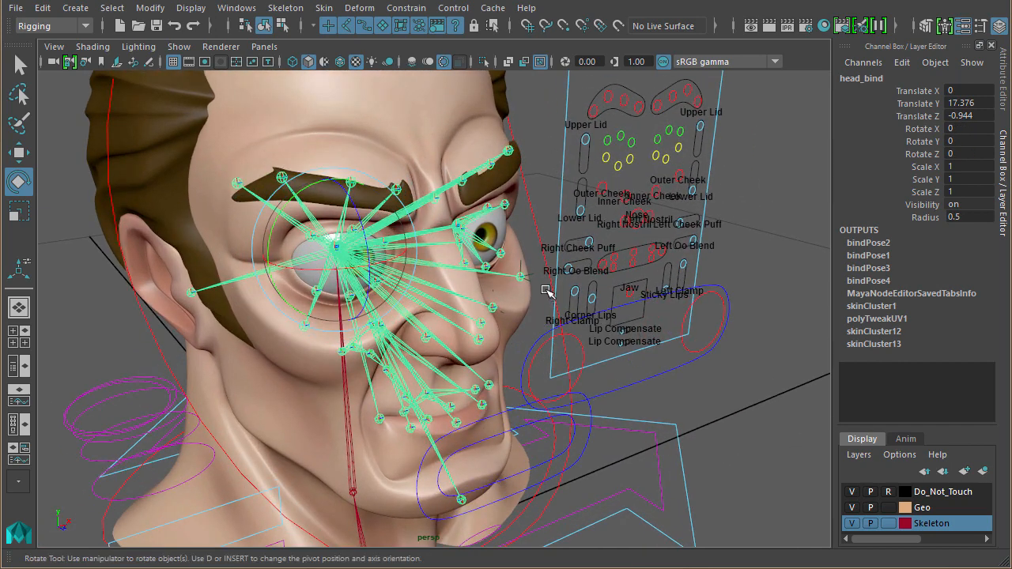
{"action": "left_click", "coordinate": [535, 214]}
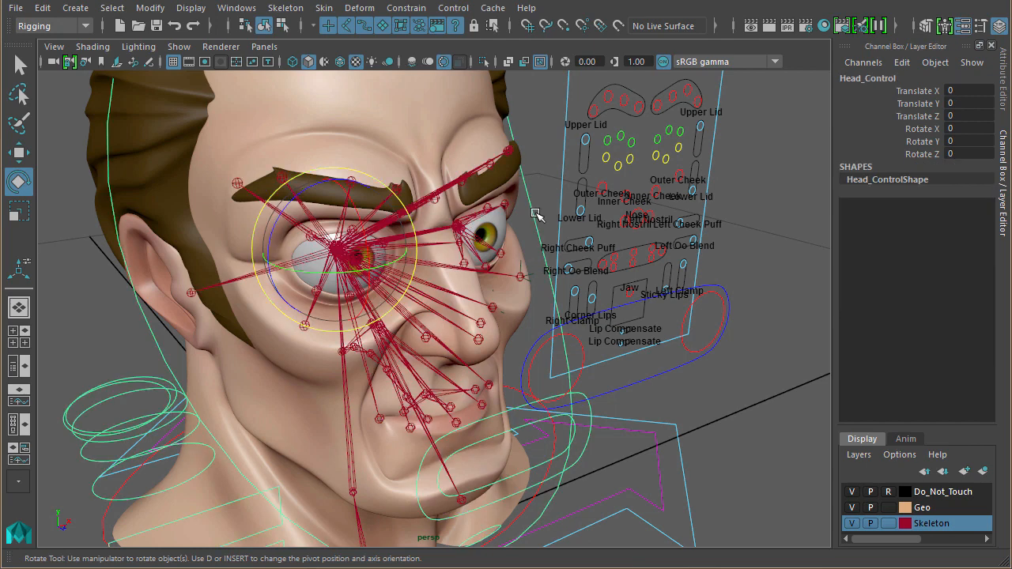
{"action": "key", "text": "w"}
{"action": "right_click_drag", "start_coordinate": [534, 207], "coordinate": [475, 289], "text": "alt"}
{"action": "left_click_drag", "start_coordinate": [377, 232], "coordinate": [387, 231], "text": "alt"}
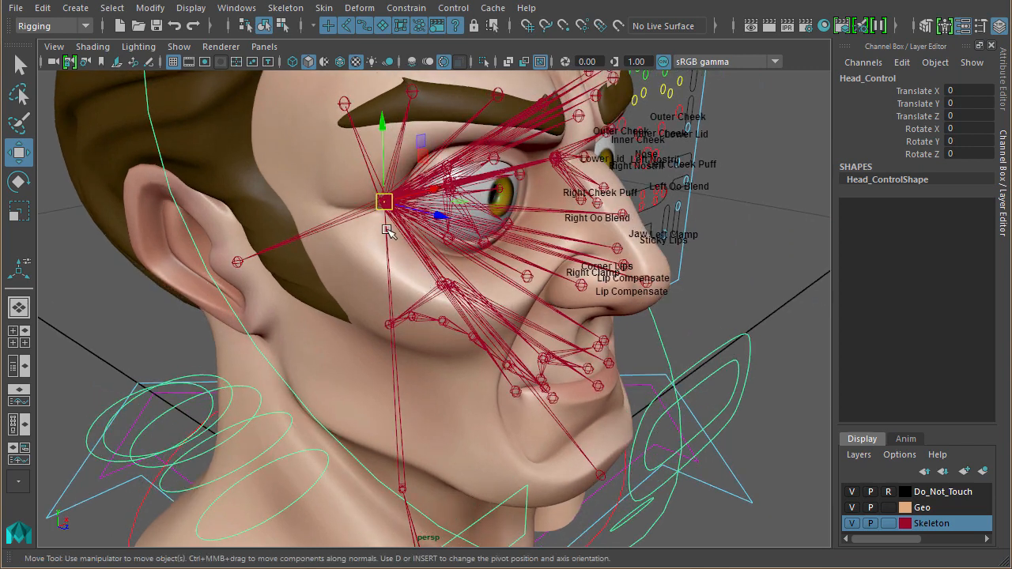
{"action": "left_click", "coordinate": [395, 169], "text": "shift"}
{"action": "left_click", "coordinate": [407, 9]}
{"action": "left_click", "coordinate": [421, 47]}
- Test-rotate Head_Control to check the head constraint, and undo the rotation
{"action": "left_click_drag", "start_coordinate": [570, 310], "coordinate": [502, 304], "text": "alt"}
{"action": "left_click", "coordinate": [543, 191]}
{"action": "key", "text": "e"}
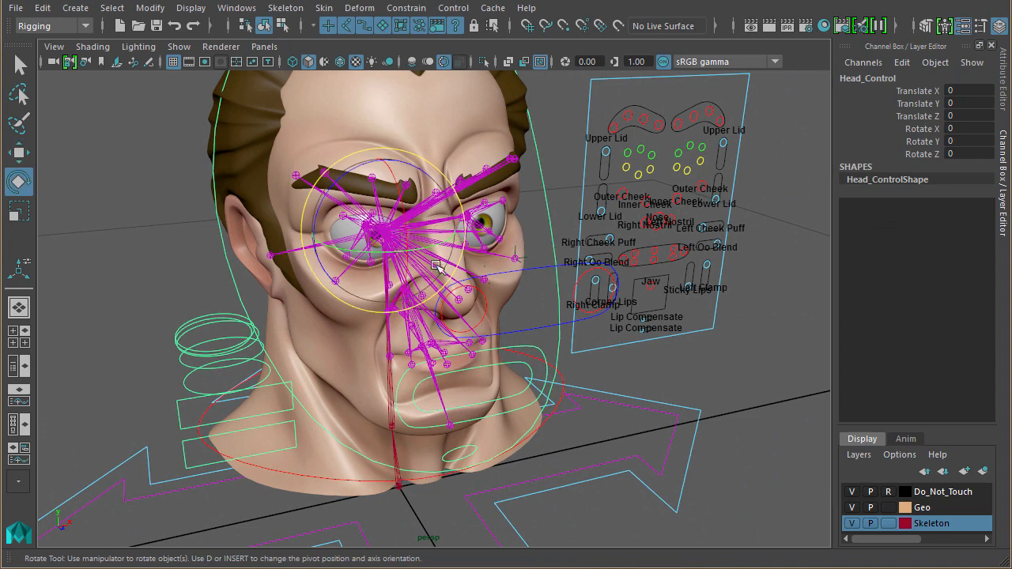
{"action": "mouse_move", "coordinate": [413, 264]}
{"action": "left_mouse_down"}
{"action": "mouse_move", "coordinate": [405, 252]}
{"action": "mouse_move", "coordinate": [400, 260]}
{"action": "mouse_move", "coordinate": [412, 265]}
{"action": "left_mouse_up"}
{"action": "key", "text": "ctrl+z"}
- Select Left_OuterCheek_loc, Left_InnerCheek_loc and Head_Control together in the viewport
{"action": "left_click_drag", "start_coordinate": [650, 312], "coordinate": [538, 317], "text": "alt"}
{"action": "right_click_drag", "start_coordinate": [537, 318], "coordinate": [641, 307], "text": "alt"}
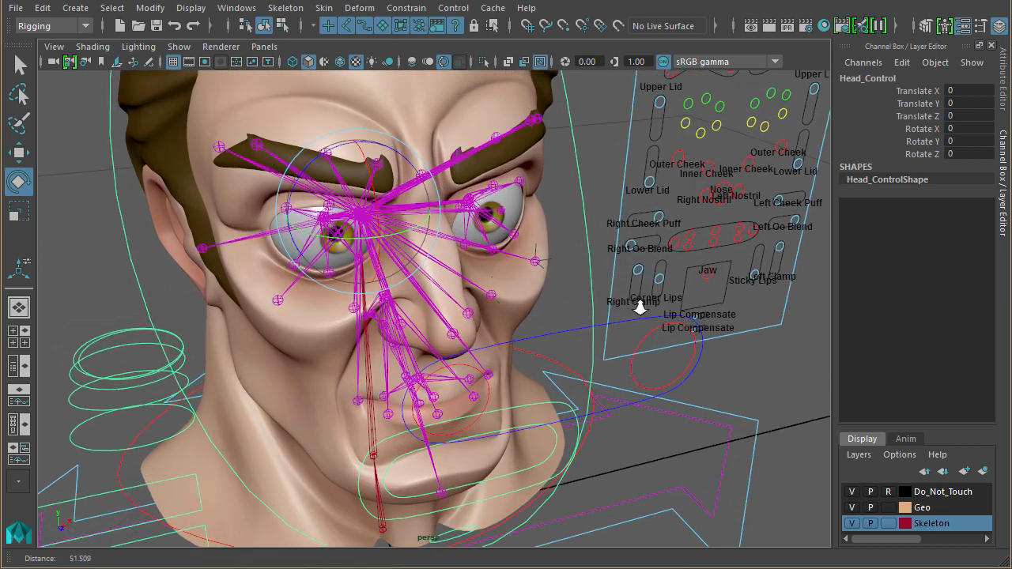
{"action": "left_click", "coordinate": [536, 261]}
{"action": "right_click_drag", "start_coordinate": [537, 261], "coordinate": [678, 289], "text": "alt"}
{"action": "key", "text": "w"}
{"action": "left_click", "coordinate": [540, 285]}
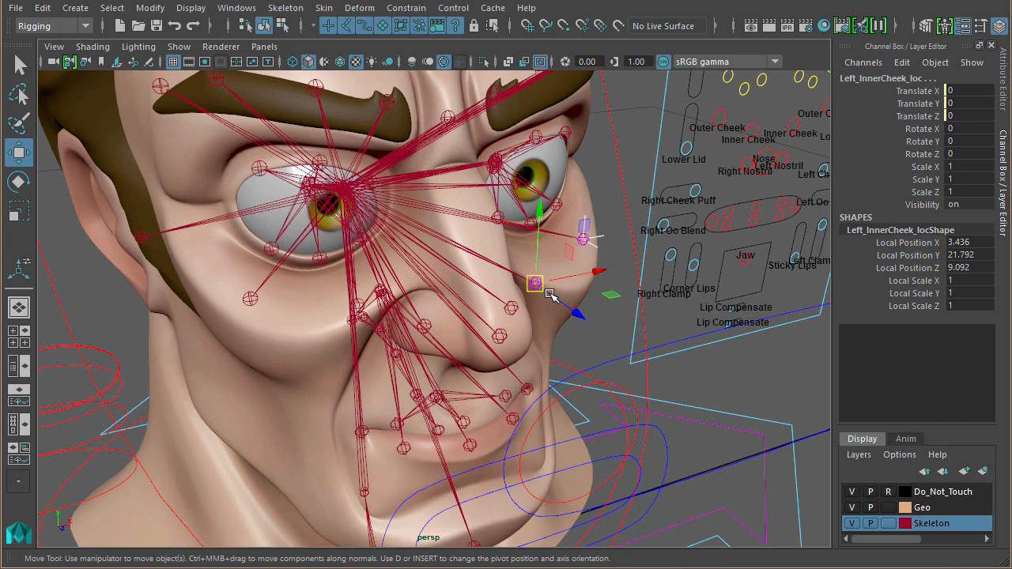
{"action": "key", "text": "Up"}
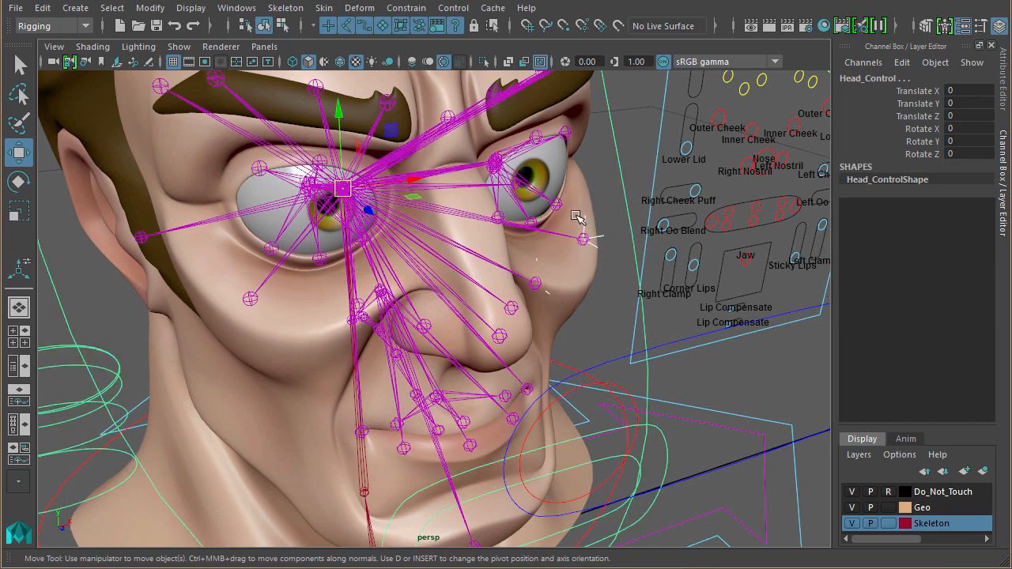
- Show the Outliner beside the face, reveal Head_Control in the hierarchy and expand its children
{"action": "left_click_drag", "start_coordinate": [0, 120], "coordinate": [172, 78]}
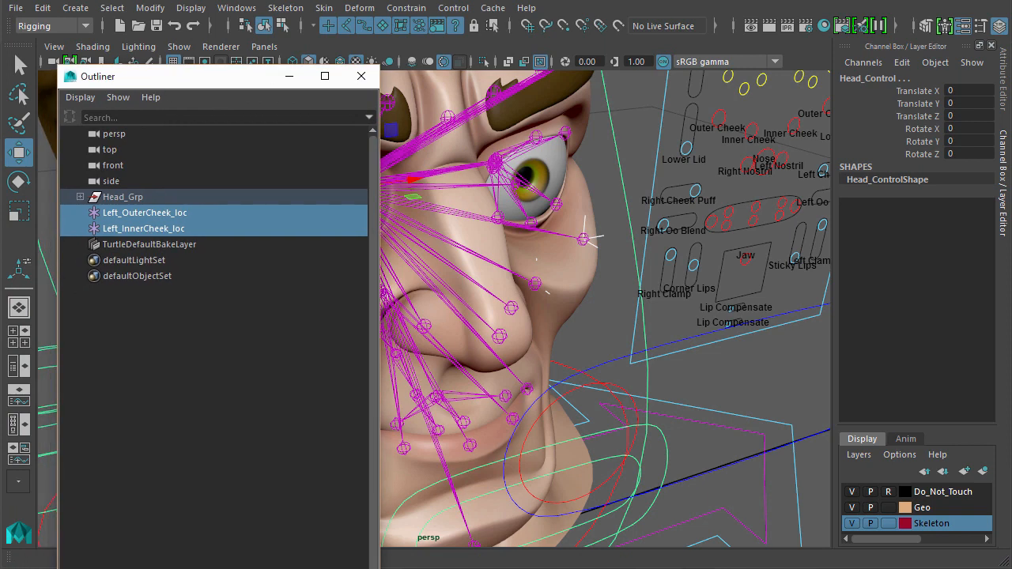
{"action": "left_click_drag", "start_coordinate": [379, 566], "coordinate": [287, 543]}
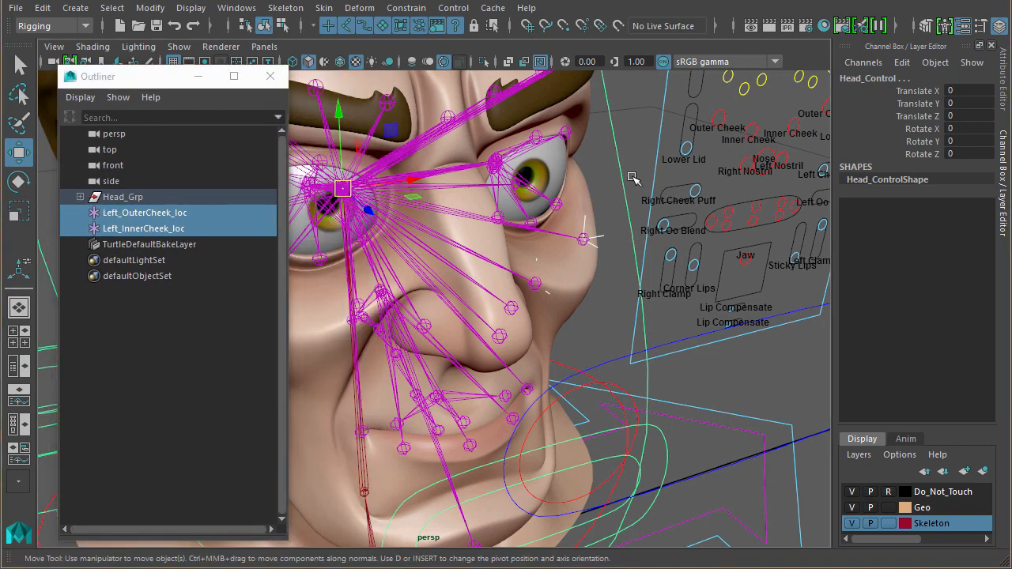
{"action": "right_click", "coordinate": [199, 315]}
{"action": "mouse_move", "coordinate": [254, 354]}
{"action": "left_click", "coordinate": [251, 318]}
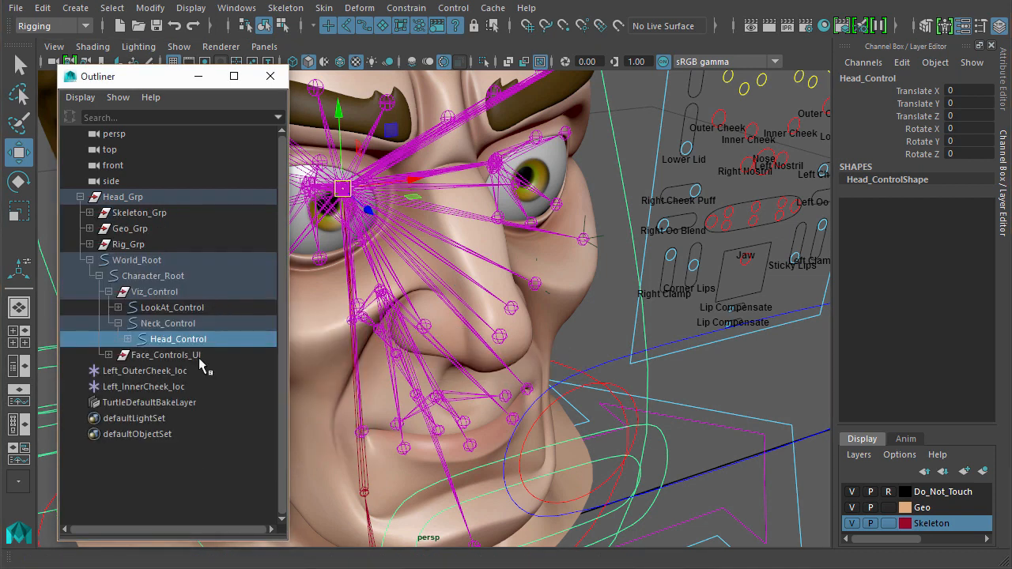
{"action": "left_click", "coordinate": [128, 339]}
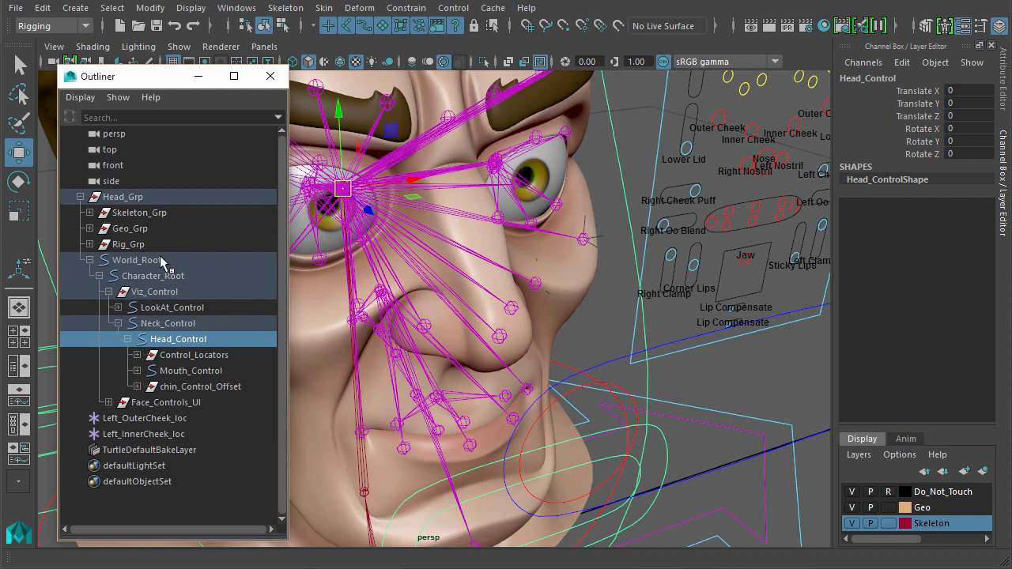
- Try parenting Left_OuterCheek_loc and Left_InnerCheek_loc under Head_Control, and undo the parenting
{"action": "left_click_drag", "start_coordinate": [188, 419], "coordinate": [190, 431]}
{"action": "middle_click_drag", "start_coordinate": [185, 420], "coordinate": [192, 346]}
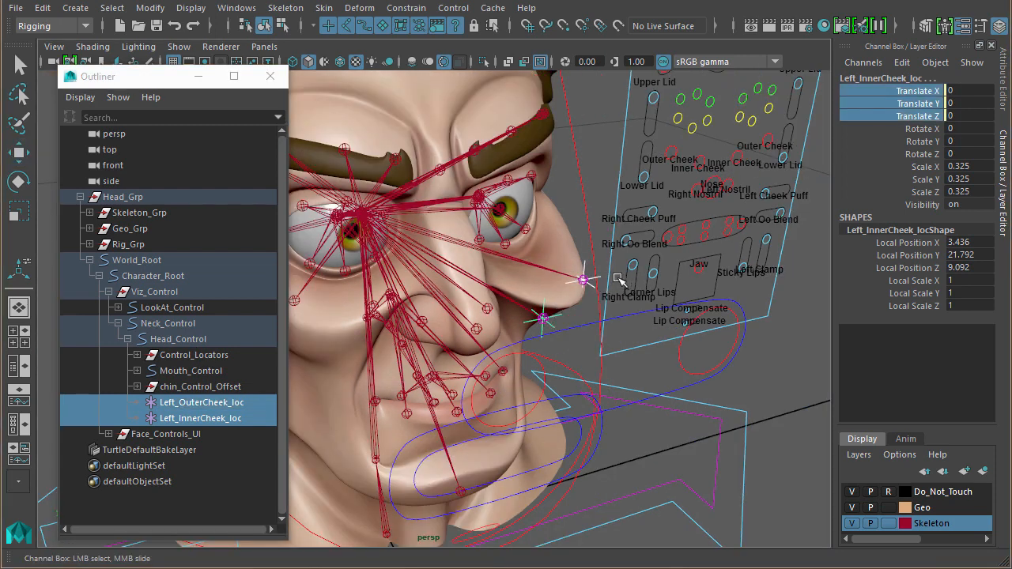
{"action": "left_click_drag", "start_coordinate": [619, 278], "coordinate": [610, 276], "text": "alt"}
{"action": "key", "text": "ctrl+z"}
{"action": "key", "text": "ctrl+z"}
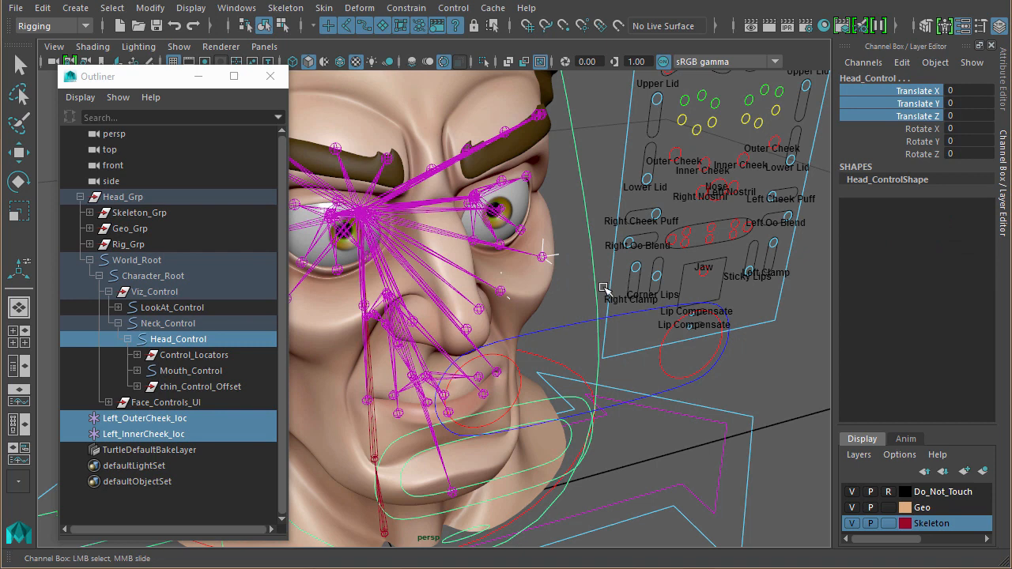
- Break the translate connections of Left_OuterCheek_loc and Left_InnerCheek_loc, and parent both locators under Head_Control
{"action": "left_click_drag", "start_coordinate": [154, 424], "coordinate": [156, 432]}
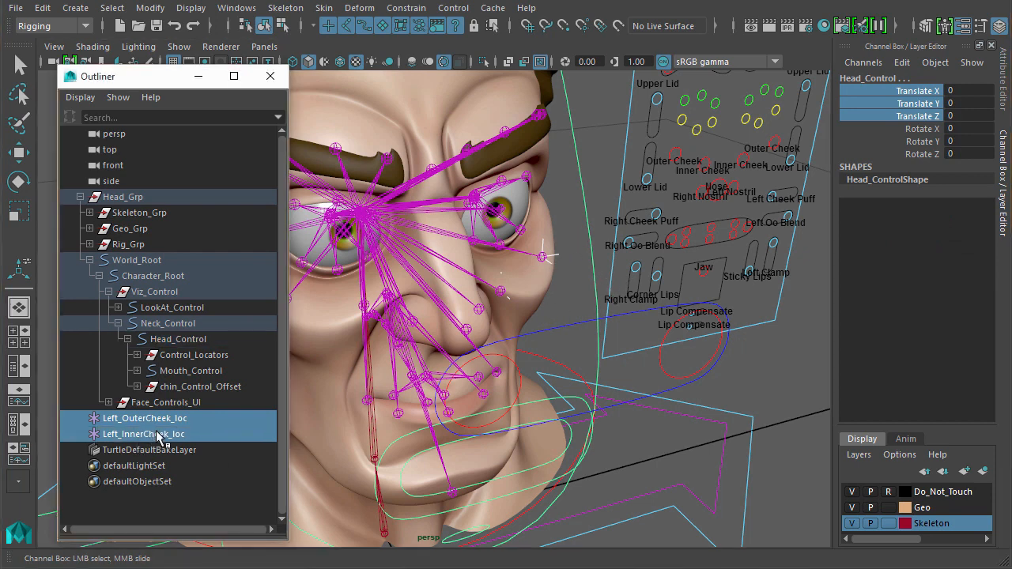
{"action": "right_click_drag", "start_coordinate": [930, 96], "coordinate": [983, 392]}
{"action": "left_click_drag", "start_coordinate": [669, 321], "coordinate": [564, 240], "text": "alt"}
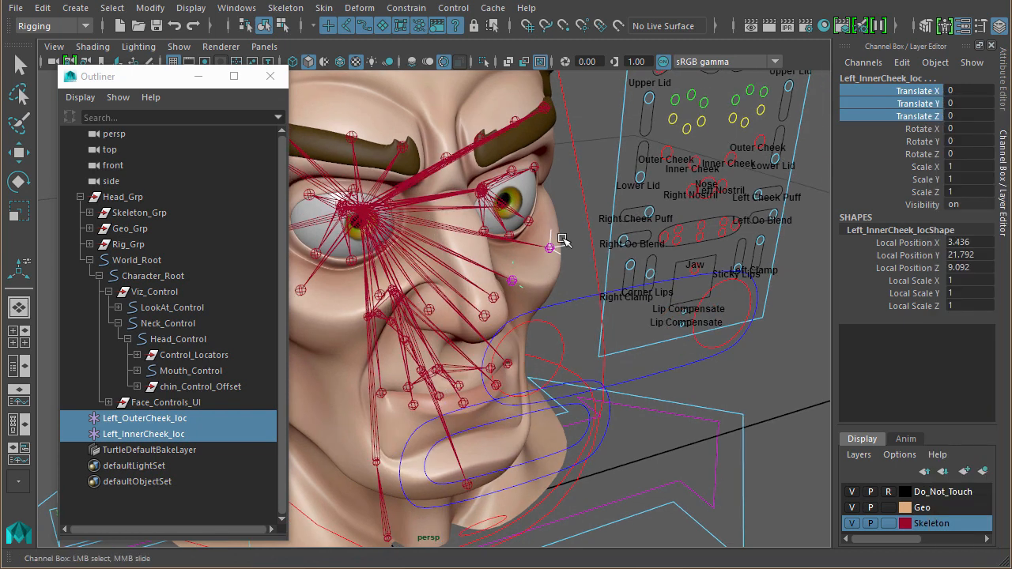
{"action": "left_click", "coordinate": [588, 227], "text": "shift"}
{"action": "key", "text": "p"}
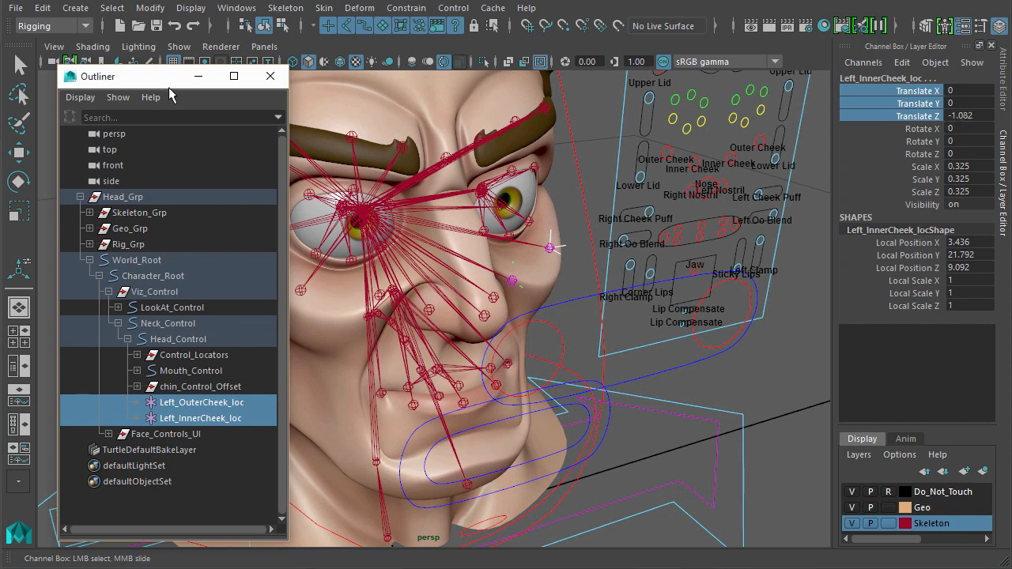
- Freeze the transformations of the two left cheek locators
{"action": "left_click", "coordinate": [150, 8]}
{"action": "left_click", "coordinate": [176, 78]}
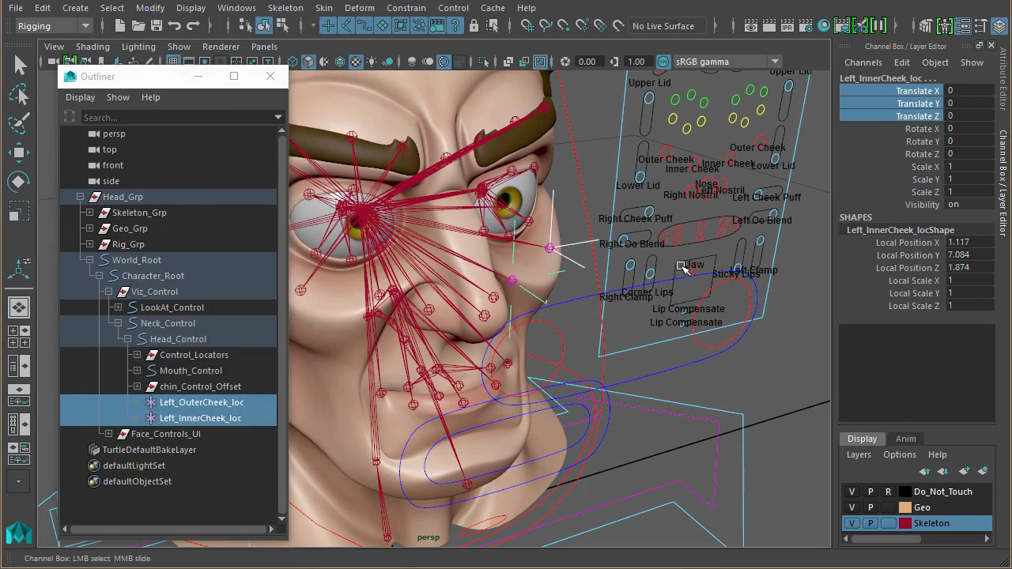
{"action": "left_click_drag", "start_coordinate": [700, 289], "coordinate": [677, 290], "text": "alt"}
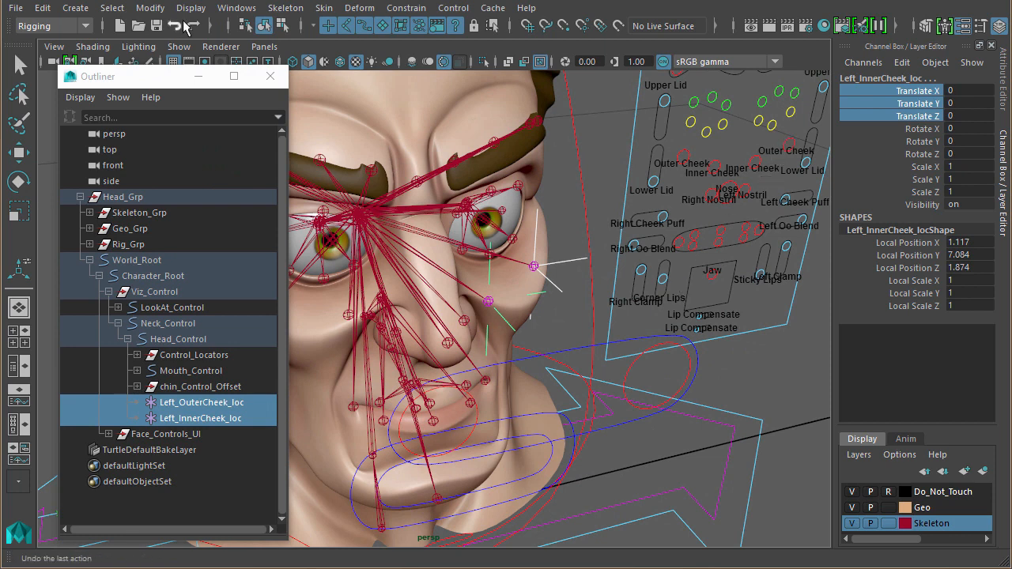
- Load Left_InnerCheek_Control and Left_OuterCheek_Control as sources and both left cheek locators as destinations in the Connection Editor
{"action": "left_click", "coordinate": [235, 7]}
{"action": "mouse_move", "coordinate": [276, 64]}
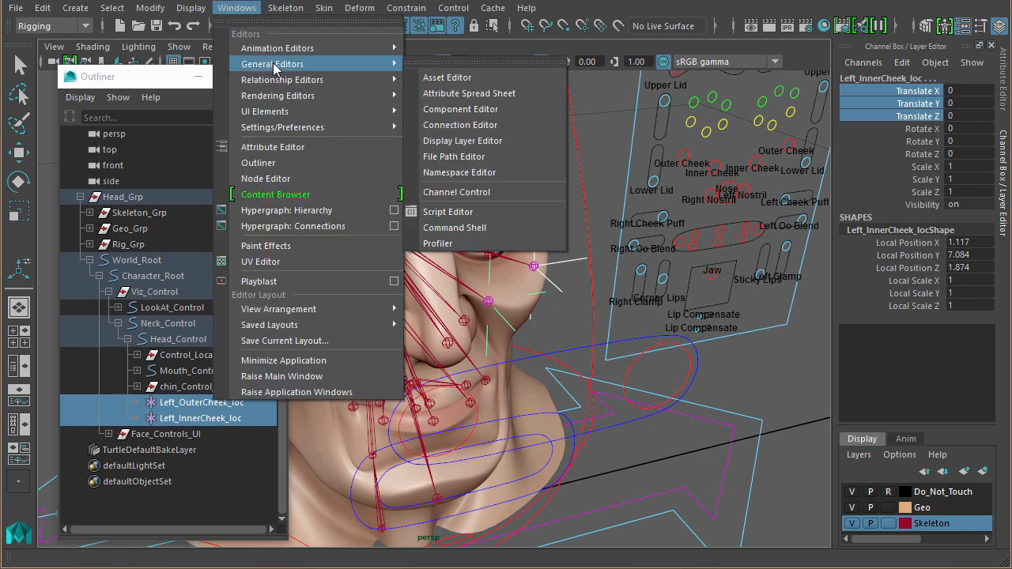
{"action": "left_click", "coordinate": [463, 125]}
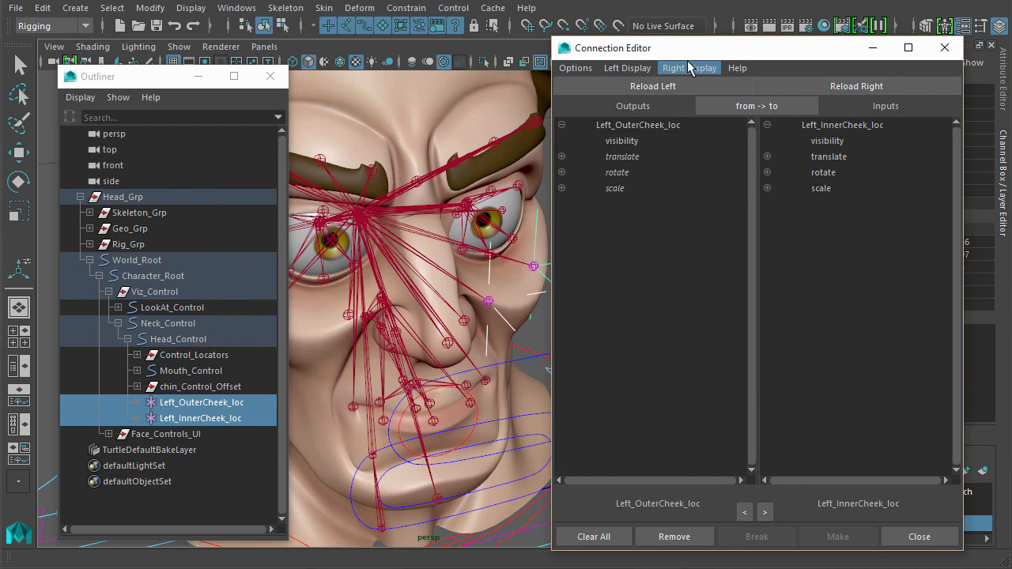
{"action": "left_click", "coordinate": [269, 76]}
{"action": "left_click_drag", "start_coordinate": [703, 45], "coordinate": [192, 42]}
{"action": "left_click", "coordinate": [758, 161]}
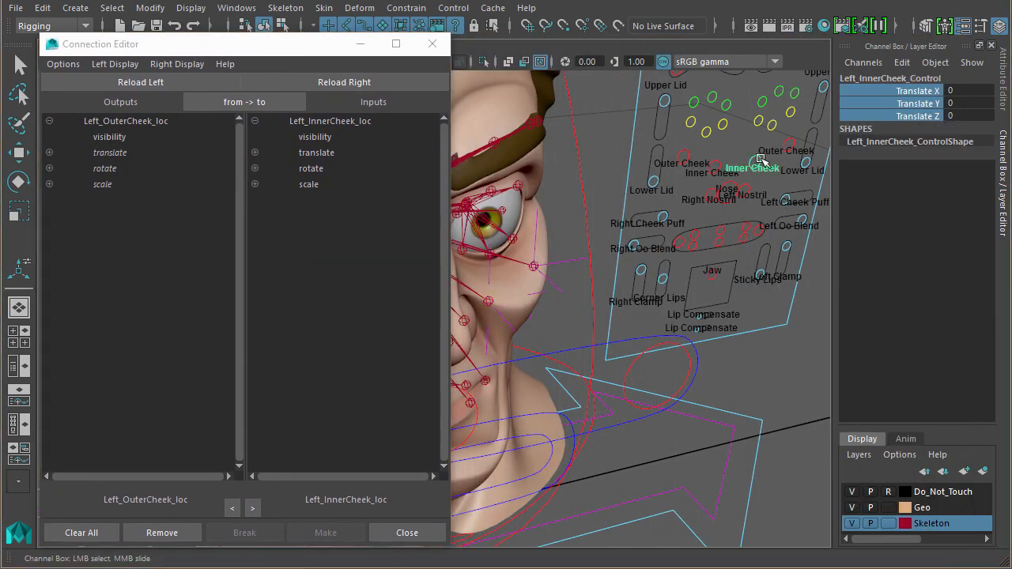
{"action": "left_click", "coordinate": [789, 144], "text": "shift"}
{"action": "left_click", "coordinate": [117, 82]}
{"action": "middle_click_drag", "start_coordinate": [598, 276], "coordinate": [682, 258], "text": "alt"}
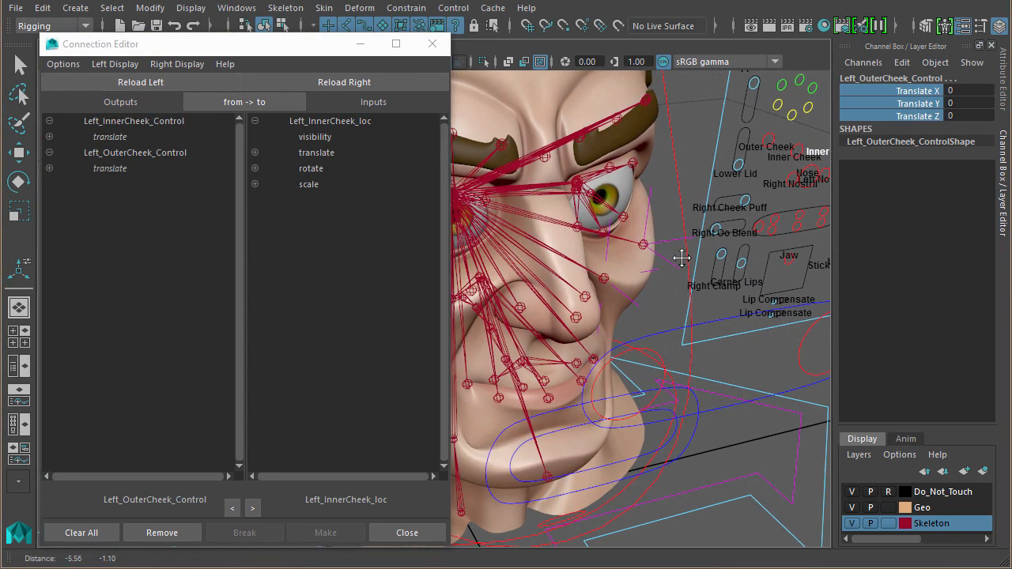
{"action": "left_click", "coordinate": [674, 266]}
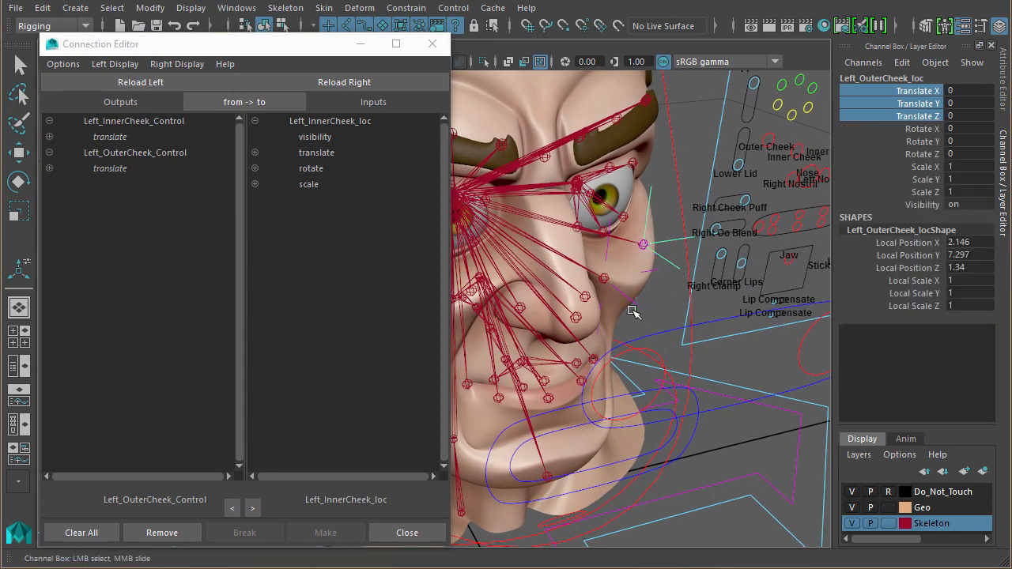
{"action": "left_click", "coordinate": [371, 87]}
- Connect the translate of the left inner and outer cheek controls to their matching locators' translate, and close the Connection Editor
{"action": "left_click", "coordinate": [112, 136]}
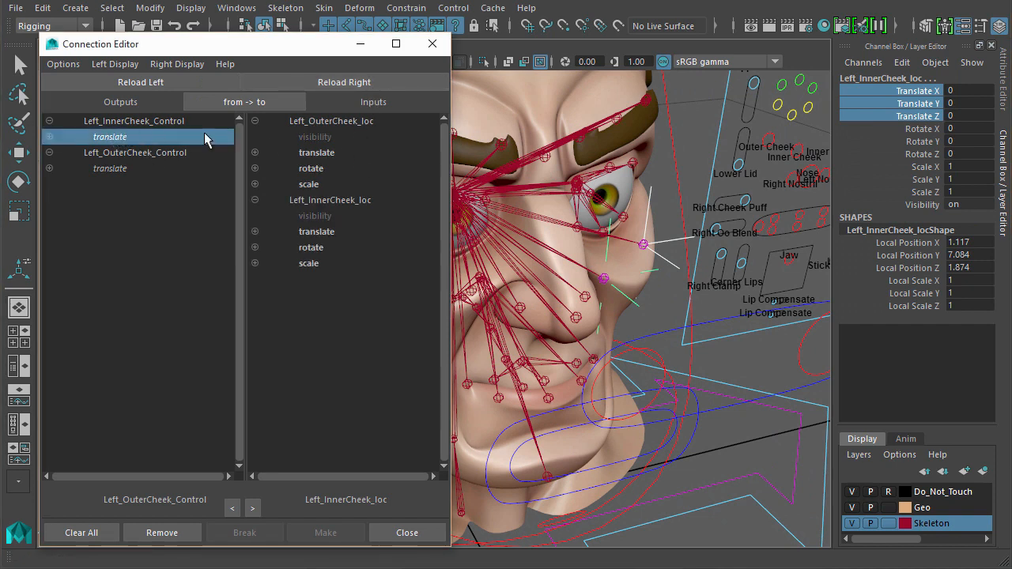
{"action": "left_click", "coordinate": [316, 231]}
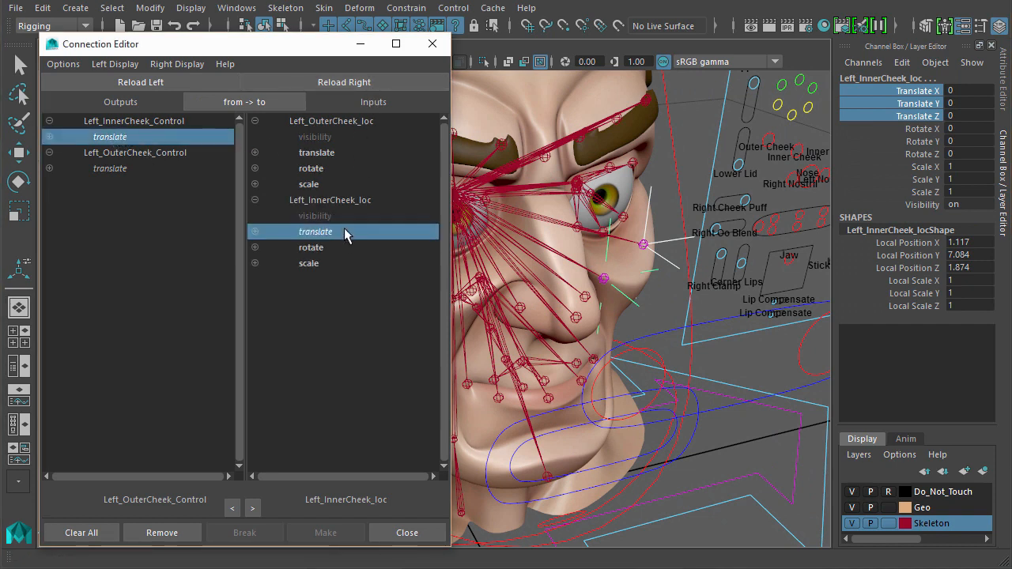
{"action": "left_click", "coordinate": [132, 168]}
{"action": "left_click", "coordinate": [326, 152]}
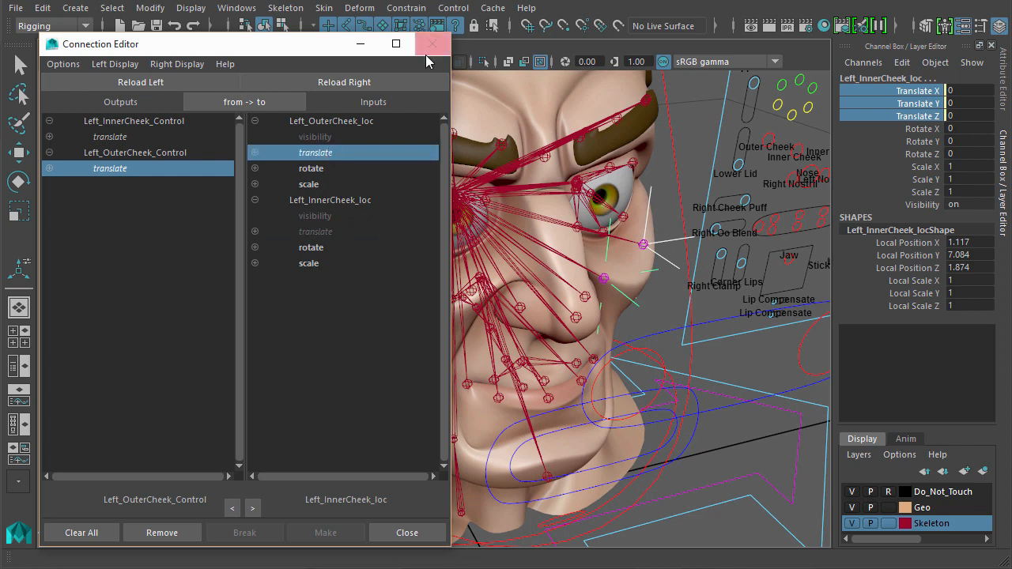
{"action": "left_click", "coordinate": [425, 54]}
- Test-rotate Head_Control to check that the left cheek locators follow the head
{"action": "left_click_drag", "start_coordinate": [585, 348], "coordinate": [564, 341], "text": "alt"}
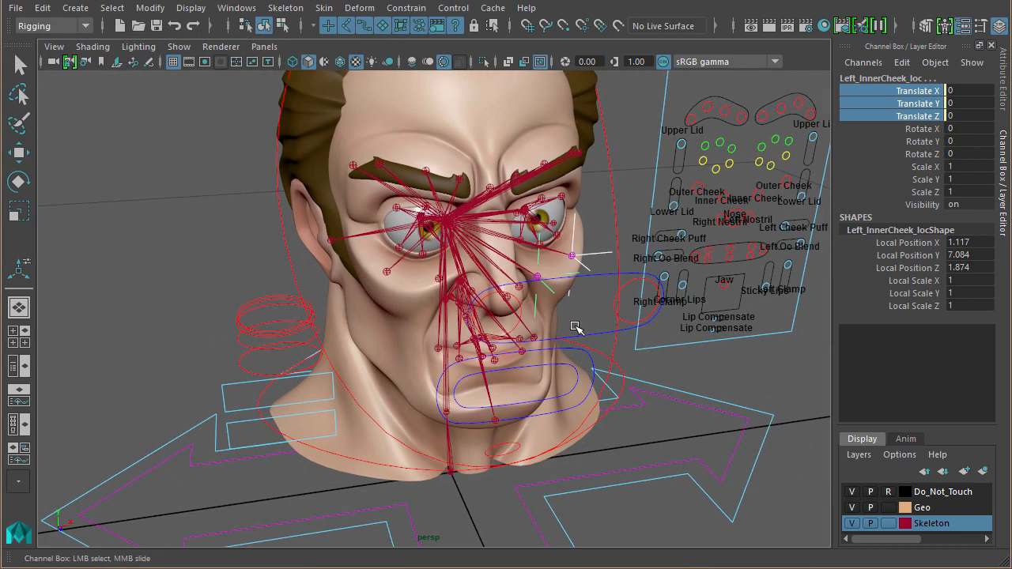
{"action": "left_click", "coordinate": [622, 394]}
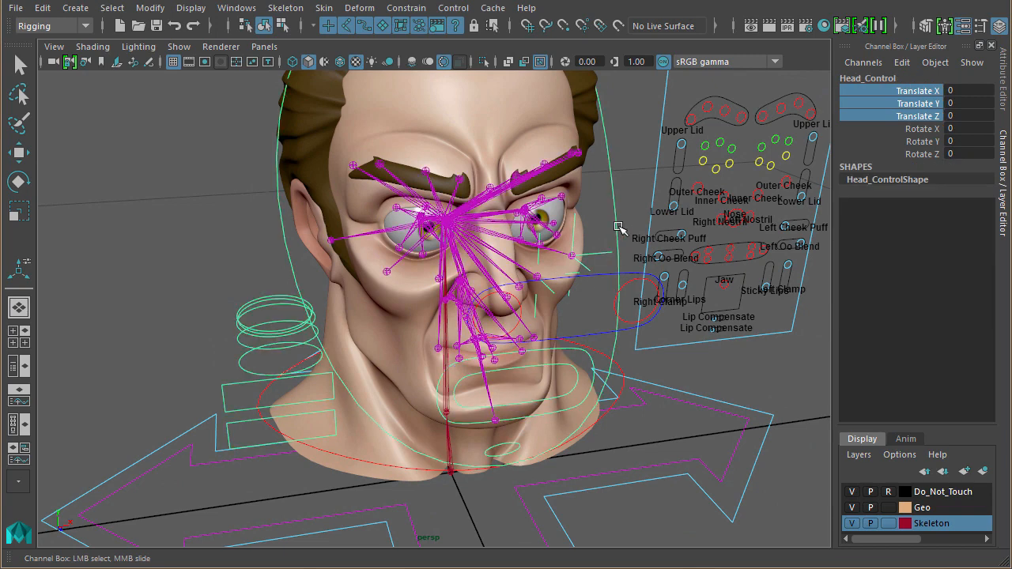
{"action": "key", "text": "e"}
{"action": "left_click_drag", "start_coordinate": [540, 303], "coordinate": [474, 322], "text": "alt"}
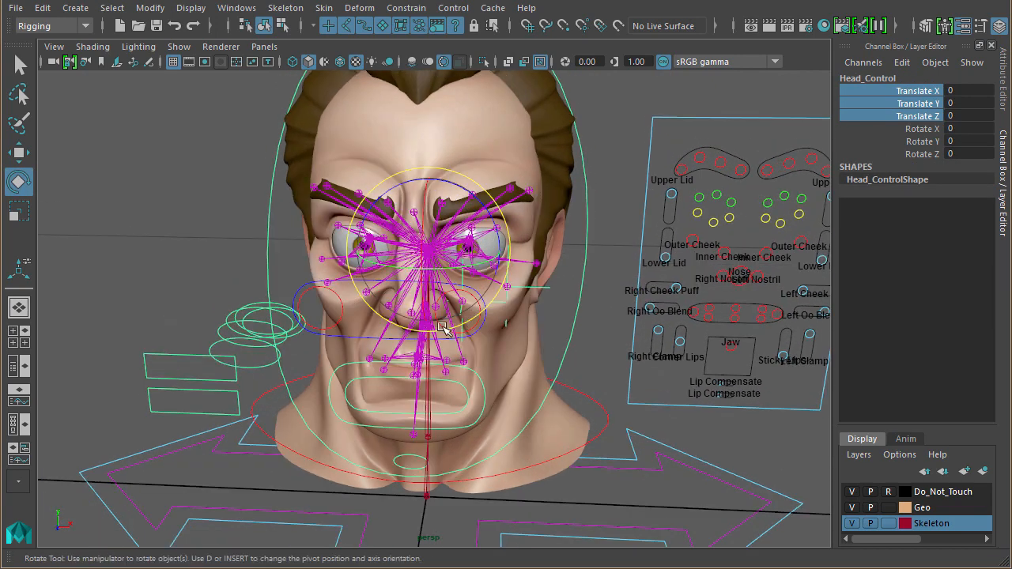
{"action": "mouse_move", "coordinate": [466, 279]}
{"action": "left_mouse_down"}
{"action": "mouse_move", "coordinate": [449, 271]}
{"action": "mouse_move", "coordinate": [459, 253]}
{"action": "mouse_move", "coordinate": [464, 277]}
{"action": "mouse_move", "coordinate": [436, 283]}
{"action": "mouse_move", "coordinate": [463, 252]}
{"action": "mouse_move", "coordinate": [481, 286]}
{"action": "left_mouse_up"}
{"action": "left_click_drag", "start_coordinate": [393, 244], "coordinate": [365, 261]}
- Test-move Face_Controls_Box with the head rotated, and undo the move
{"action": "middle_click_drag", "start_coordinate": [718, 306], "coordinate": [648, 309], "text": "alt"}
{"action": "left_click_drag", "start_coordinate": [649, 309], "coordinate": [642, 291], "text": "alt"}
{"action": "left_click_drag", "start_coordinate": [556, 109], "coordinate": [597, 134]}
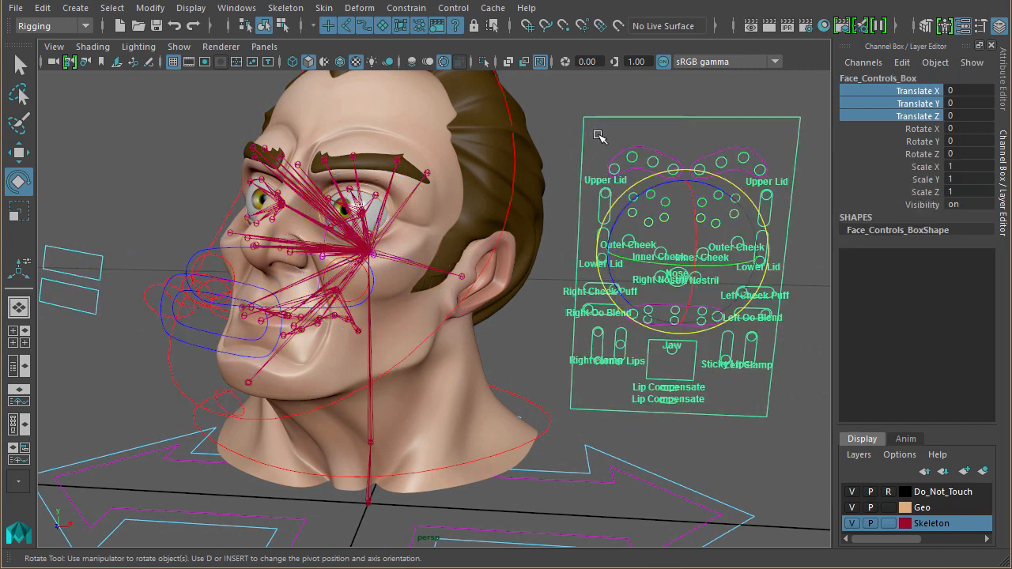
{"action": "key", "text": "w"}
{"action": "left_click_drag", "start_coordinate": [680, 253], "coordinate": [667, 272]}
{"action": "key", "text": "ctrl+z"}
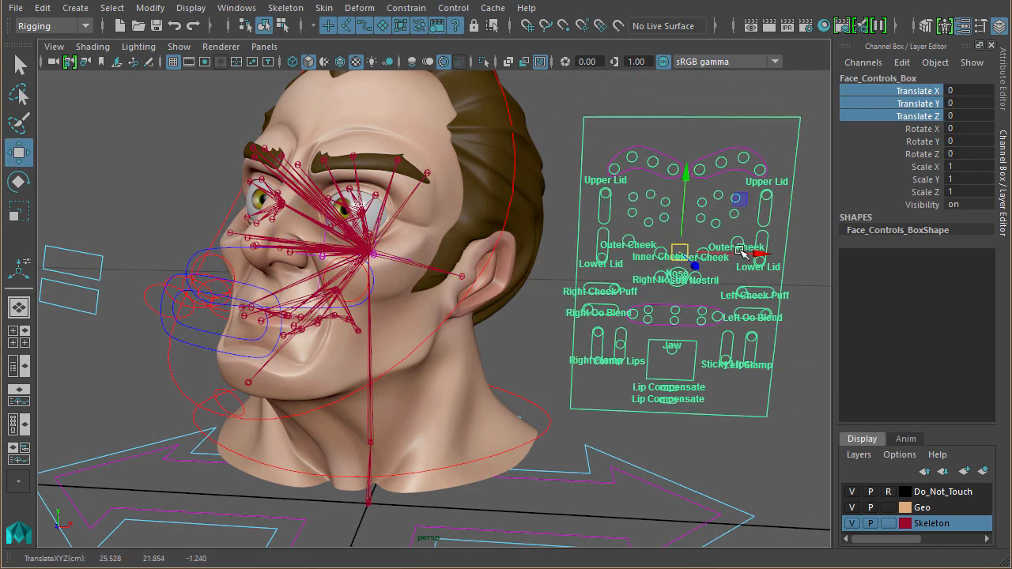
- Test-move the left outer and inner cheek controls, undo those moves and the head rotation, and clear the selection
{"action": "left_click", "coordinate": [739, 242]}
{"action": "left_click", "coordinate": [694, 248], "text": "shift"}
{"action": "mouse_move", "coordinate": [694, 248]}
{"action": "left_mouse_down"}
{"action": "mouse_move", "coordinate": [703, 239]}
{"action": "mouse_move", "coordinate": [715, 261]}
{"action": "mouse_move", "coordinate": [714, 238]}
{"action": "mouse_move", "coordinate": [709, 247]}
{"action": "left_mouse_up"}
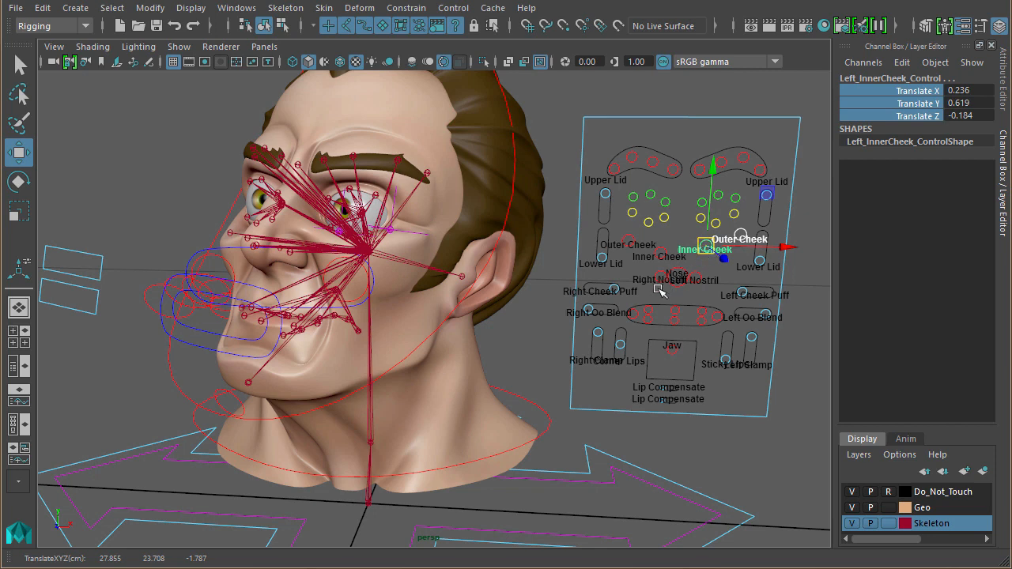
{"action": "key", "text": "Up"}
{"action": "key", "text": "Up"}
{"action": "key", "text": "Up"}
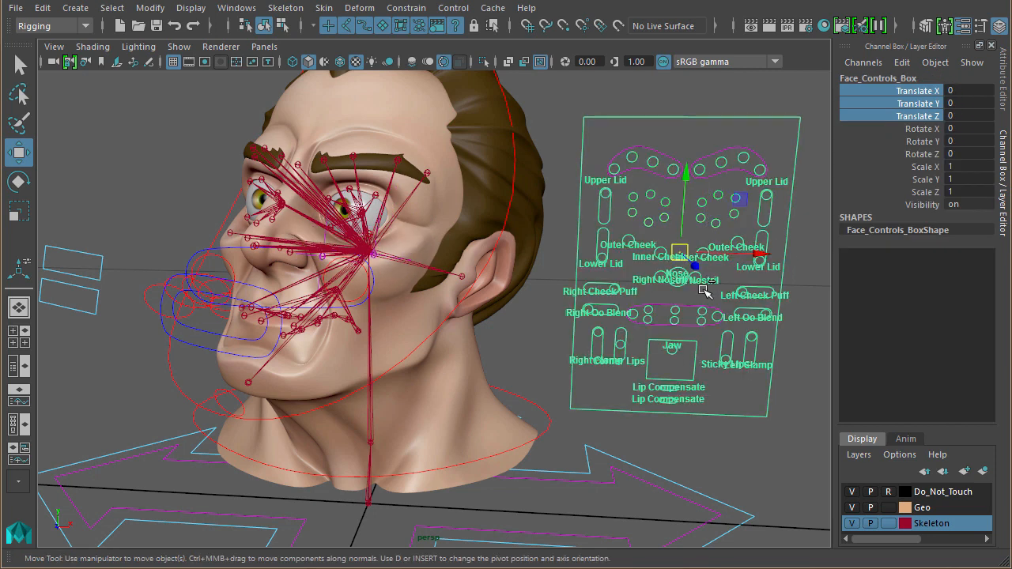
{"action": "key", "text": "ctrl+z"}
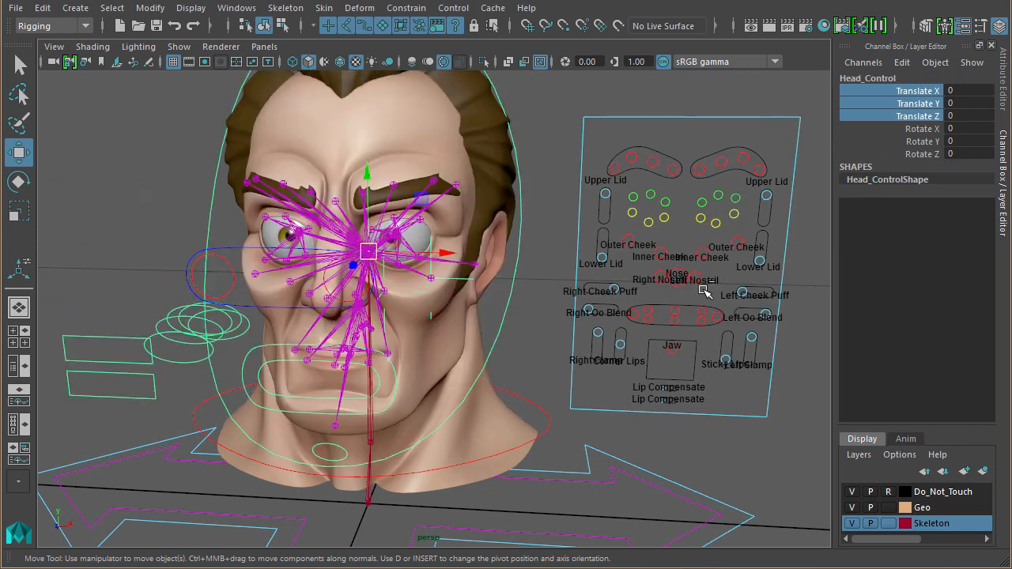
{"action": "left_click", "coordinate": [546, 140]}
{"action": "left_click_drag", "start_coordinate": [743, 316], "coordinate": [679, 296], "text": "alt"}
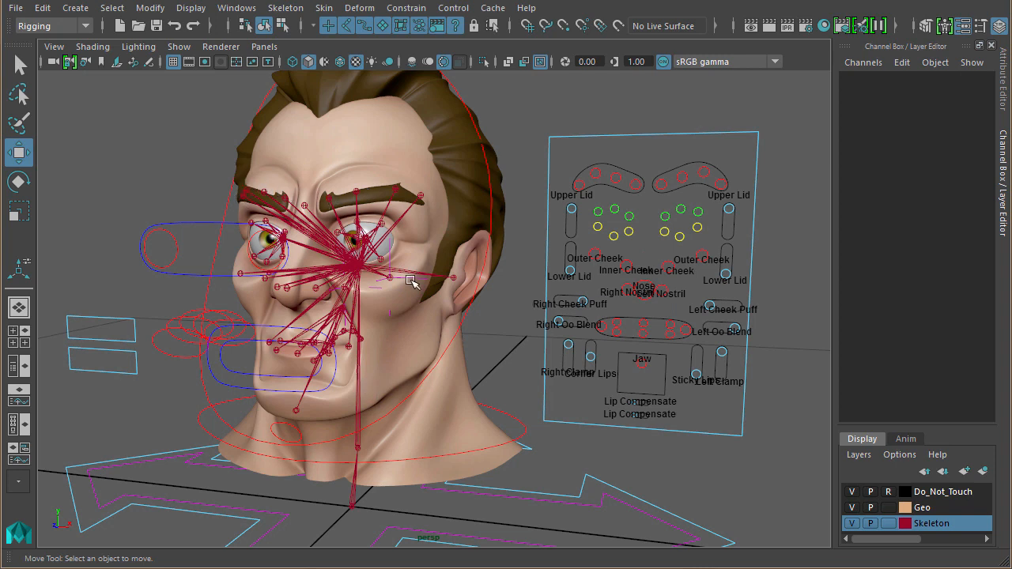
{"action": "left_click", "coordinate": [722, 183]}
{"action": "left_click", "coordinate": [703, 172]}
{"action": "left_click", "coordinate": [682, 177]}
{"action": "left_click", "coordinate": [661, 185]}
{"action": "left_click", "coordinate": [536, 126]}
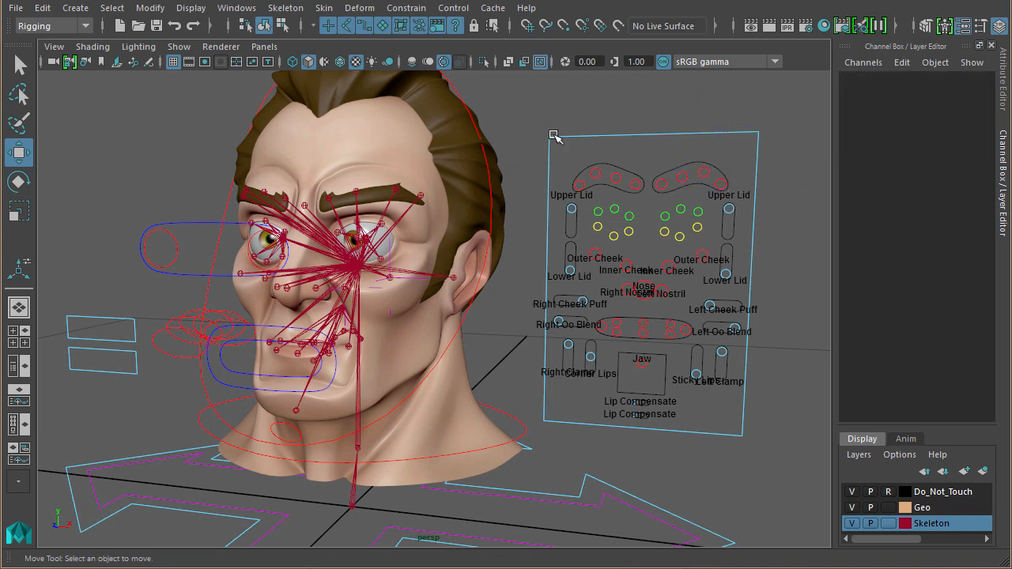